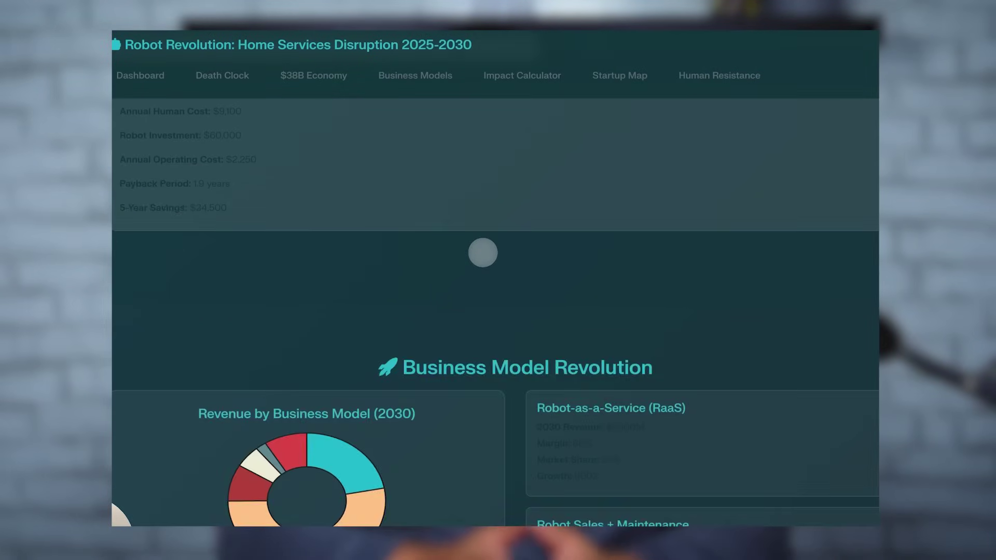
pyautogui.scroll(-2, 513, 245)
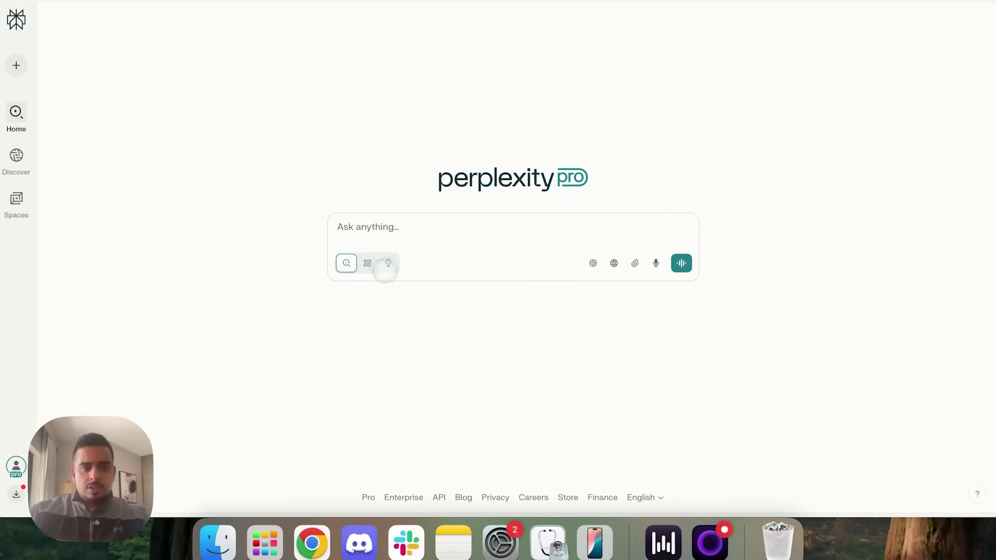
# - Switch the prompt box to Labs mode so it reads 'Create anything…' with sample project ideas
pyautogui.click(388, 263)
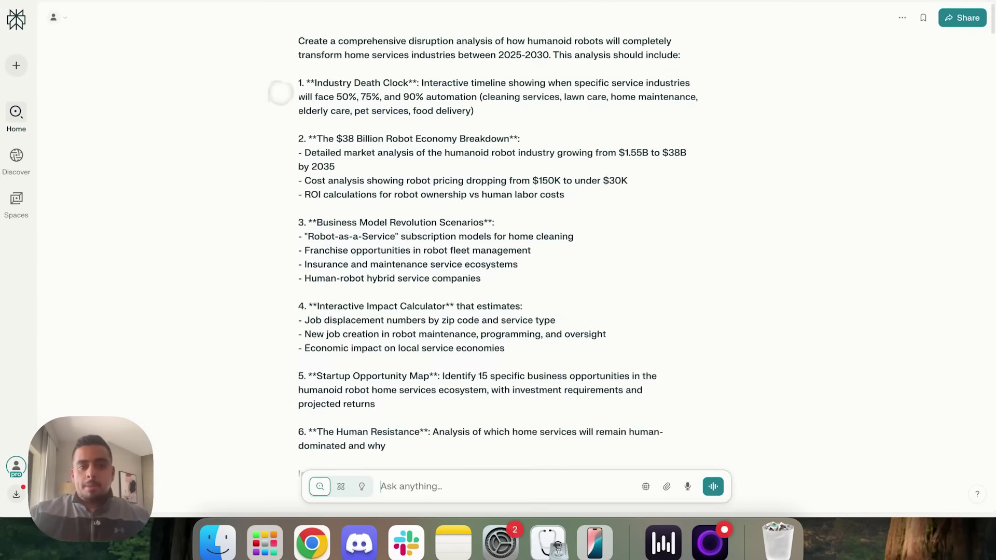
pyautogui.scroll(-10, 312, 115)
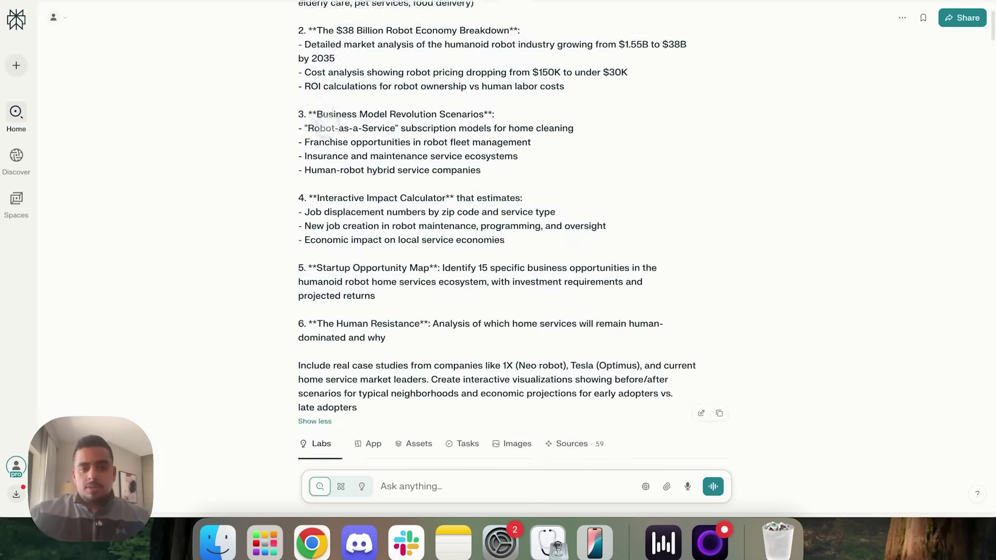
pyautogui.scroll(10, 332, 134)
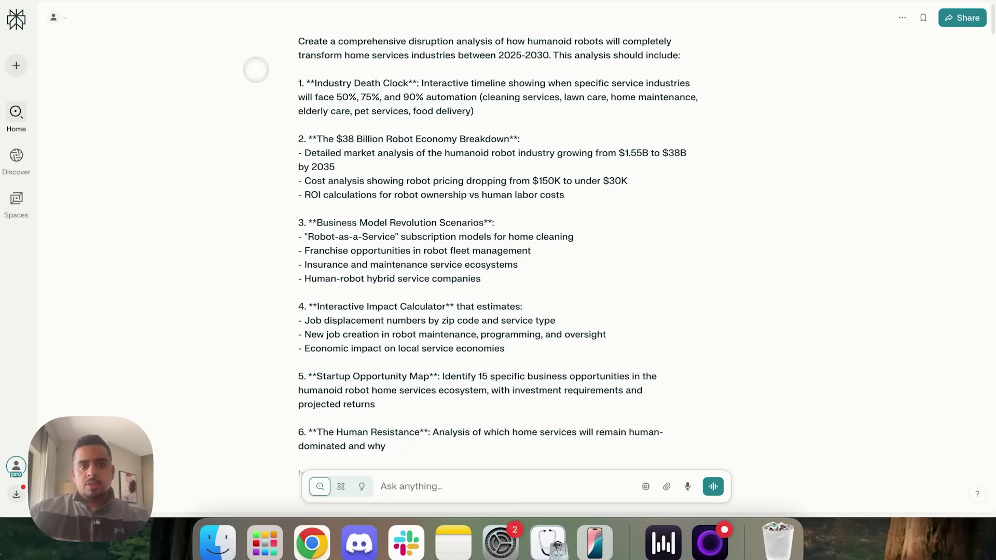
pyautogui.scroll(-2, 256, 70)
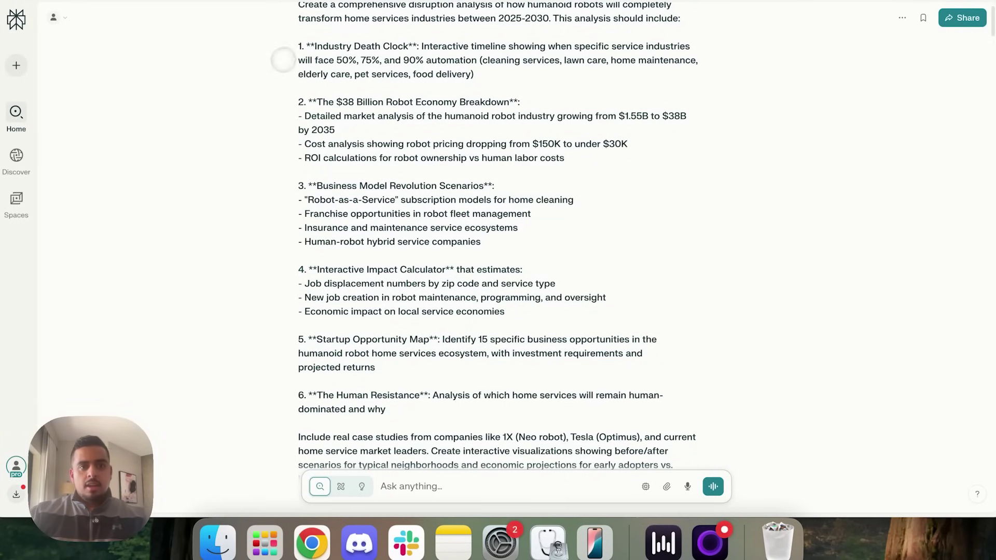
pyautogui.scroll(-2, 484, 237)
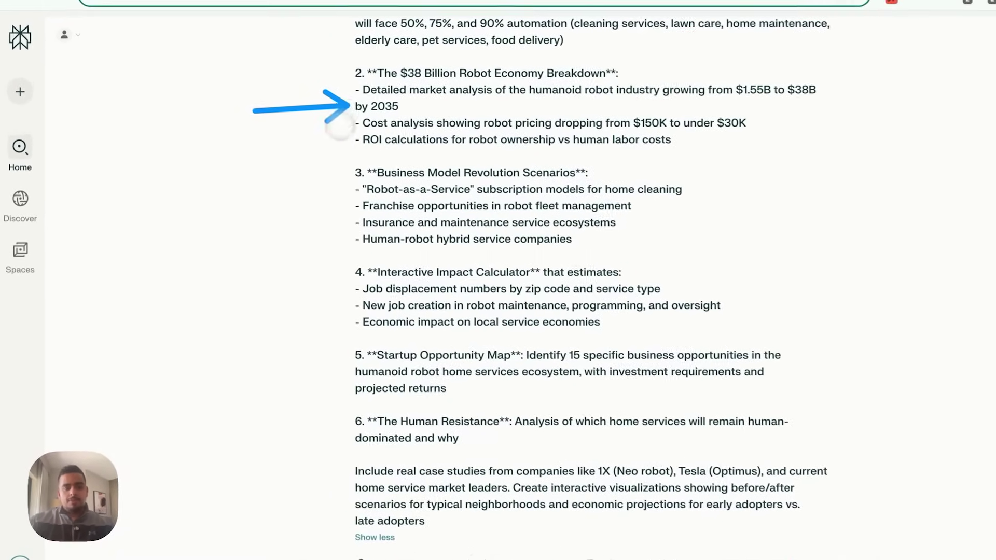
pyautogui.scroll(-3, 295, 121)
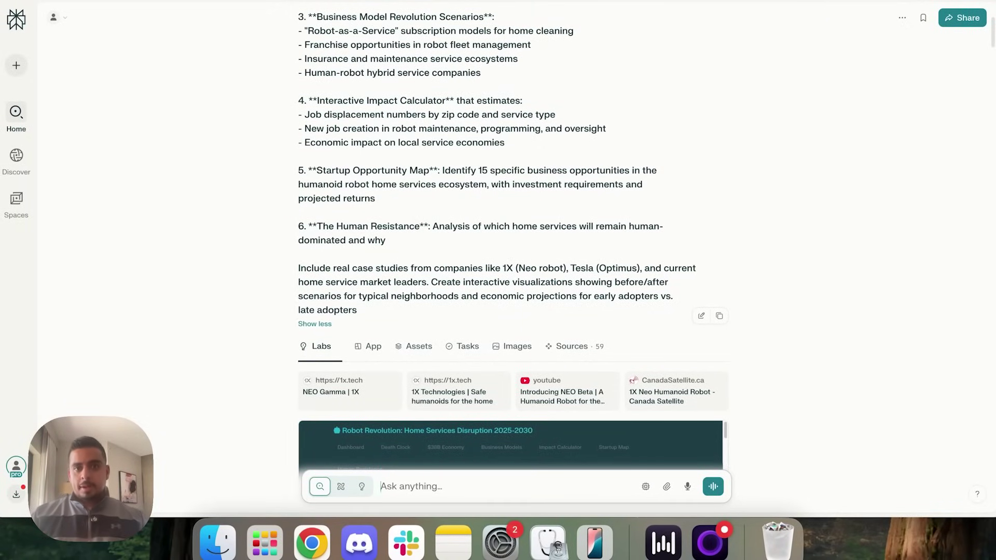
# - Scroll below the prompt to the Labs source cards and the Robot Revolution app preview
pyautogui.scroll(-5, 514, 260)
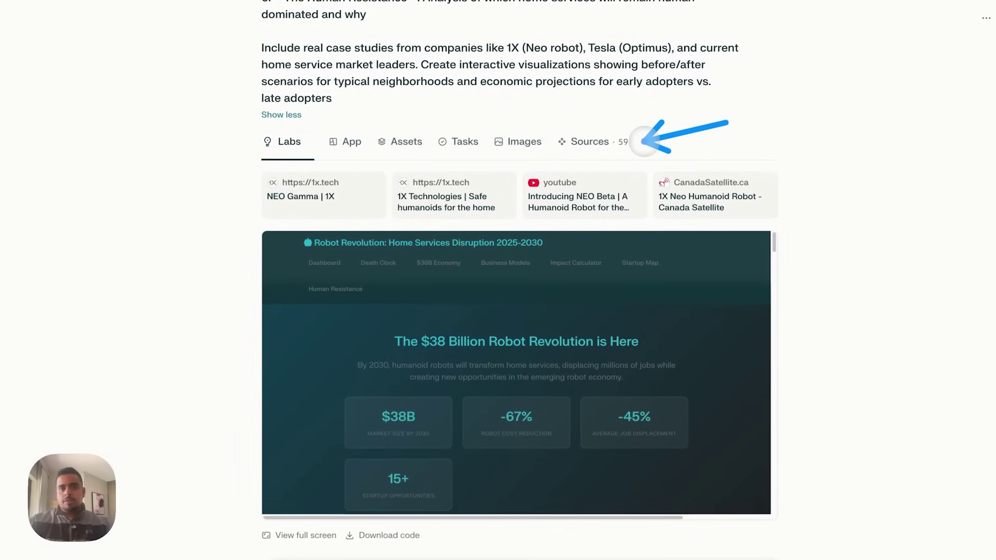
# - Scroll through the disruption report, preview the business_models.csv table, then close the preview
pyautogui.scroll(-10, 323, 171)
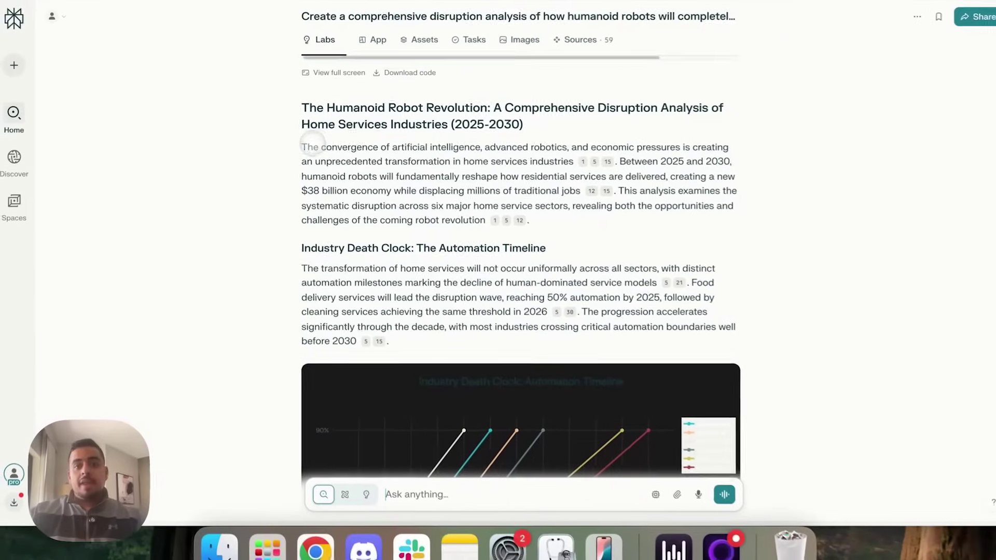
pyautogui.scroll(-3, 311, 140)
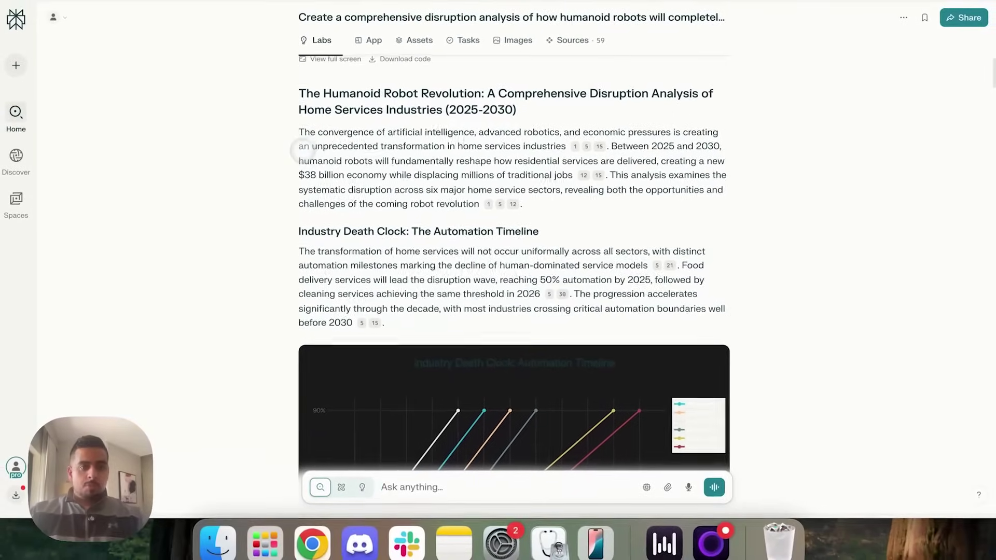
pyautogui.scroll(-5, 296, 150)
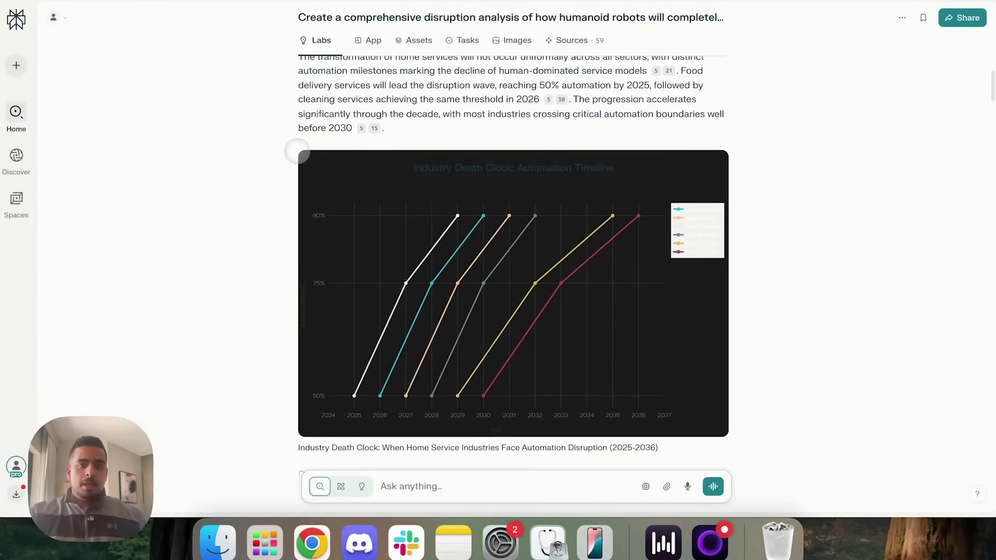
pyautogui.scroll(-8, 291, 155)
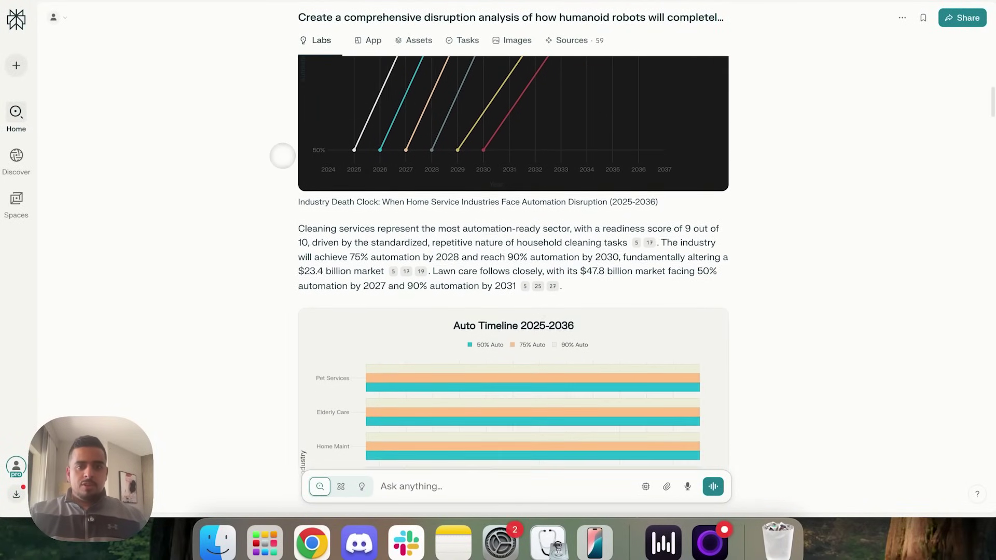
pyautogui.scroll(-6, 283, 157)
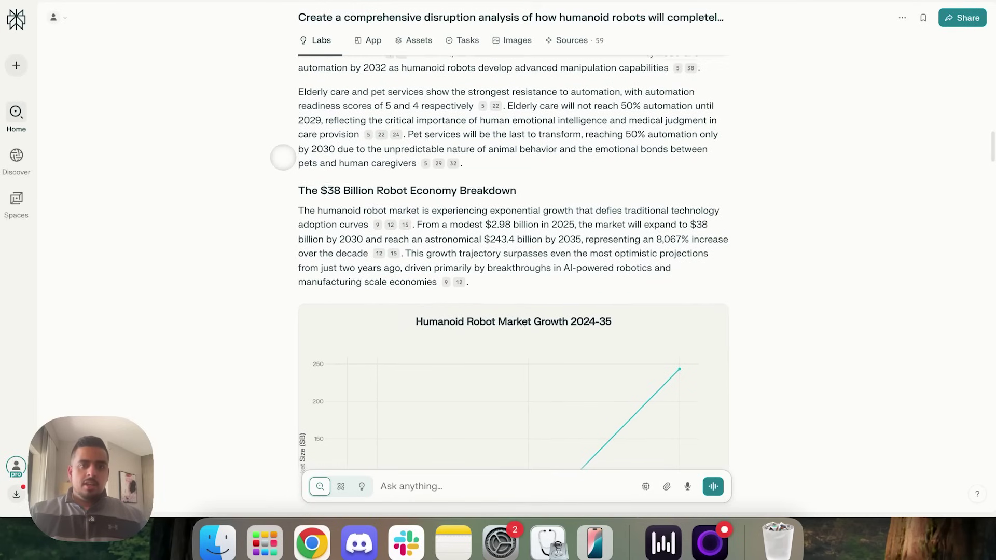
pyautogui.scroll(-18, 283, 157)
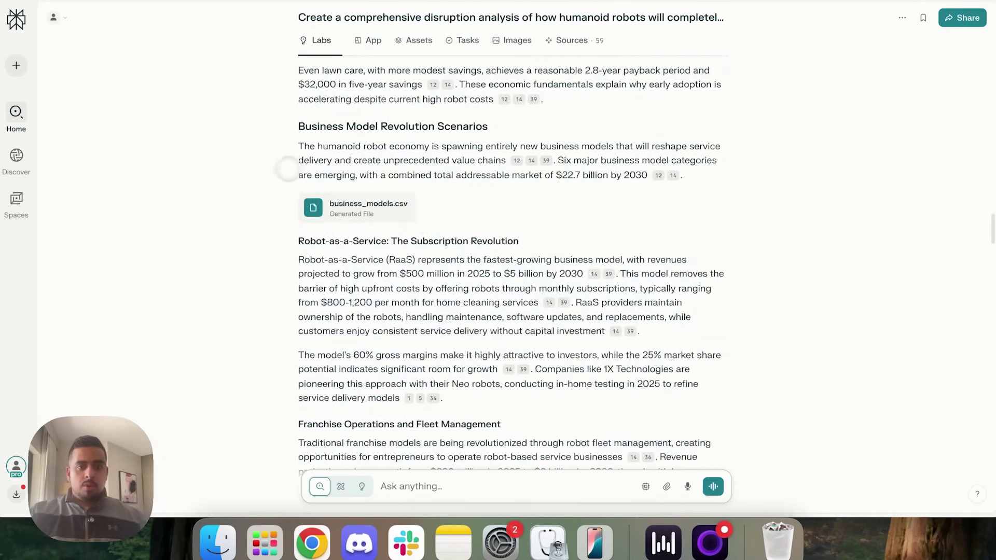
pyautogui.click(366, 206)
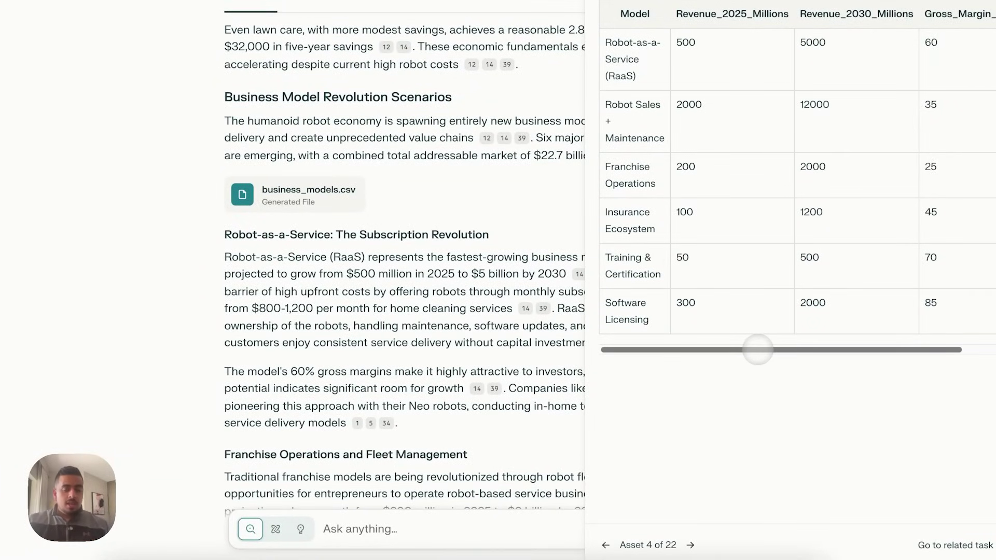
pyautogui.moveTo(755, 350)
pyautogui.mouseDown()
pyautogui.moveTo(905, 352)
pyautogui.moveTo(747, 351)
pyautogui.mouseUp()
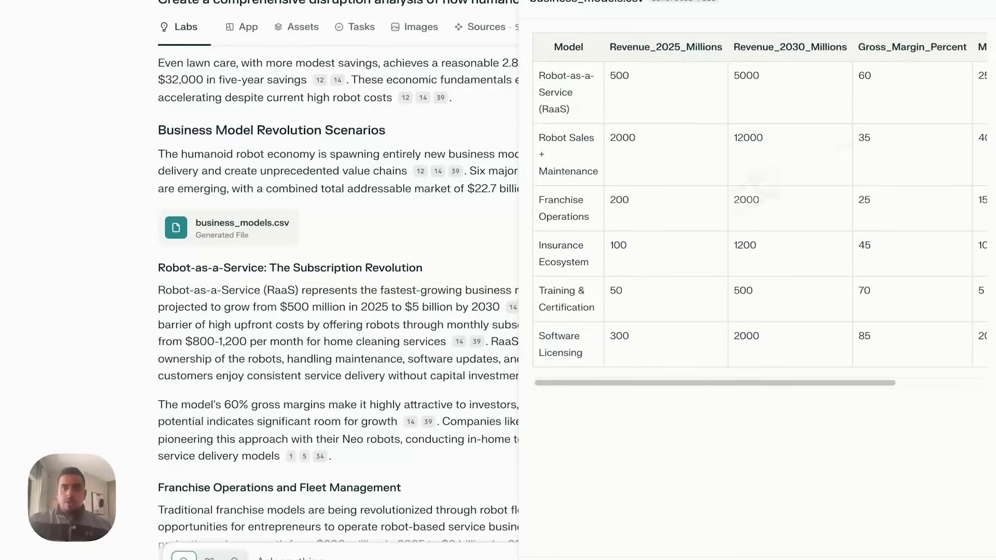
pyautogui.press('Escape')
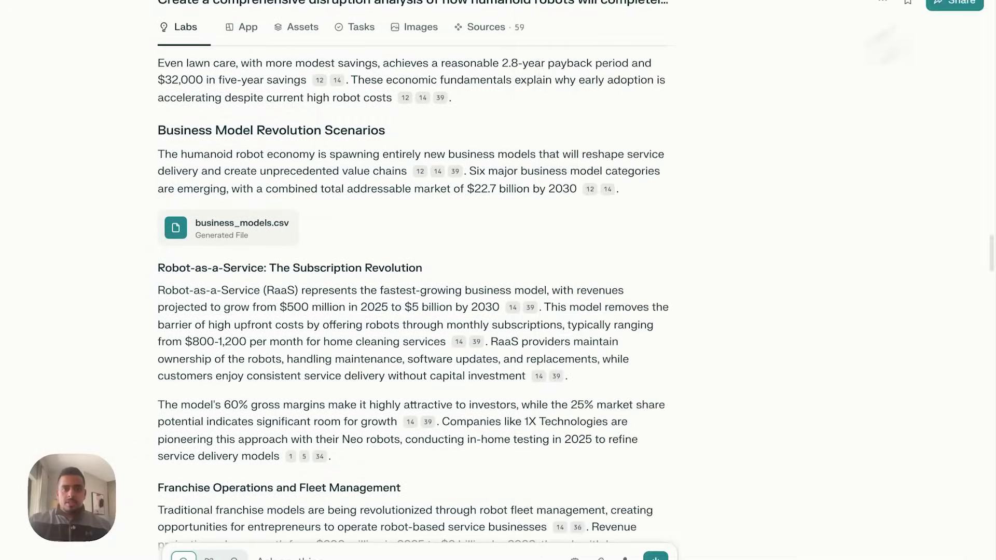
# - Scroll further down the results to reach the Robot Revolution dashboard app
pyautogui.scroll(-10, 545, 259)
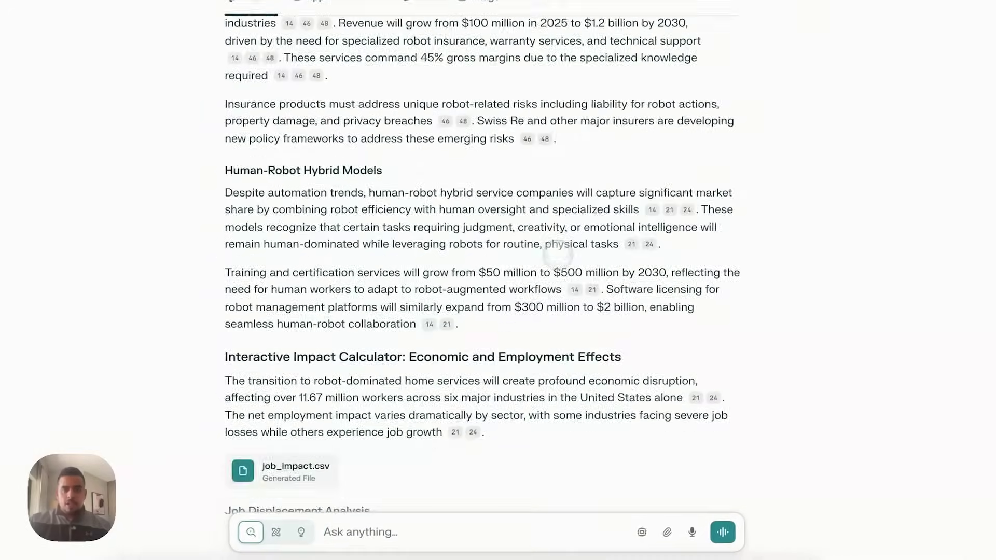
pyautogui.scroll(-15, 558, 254)
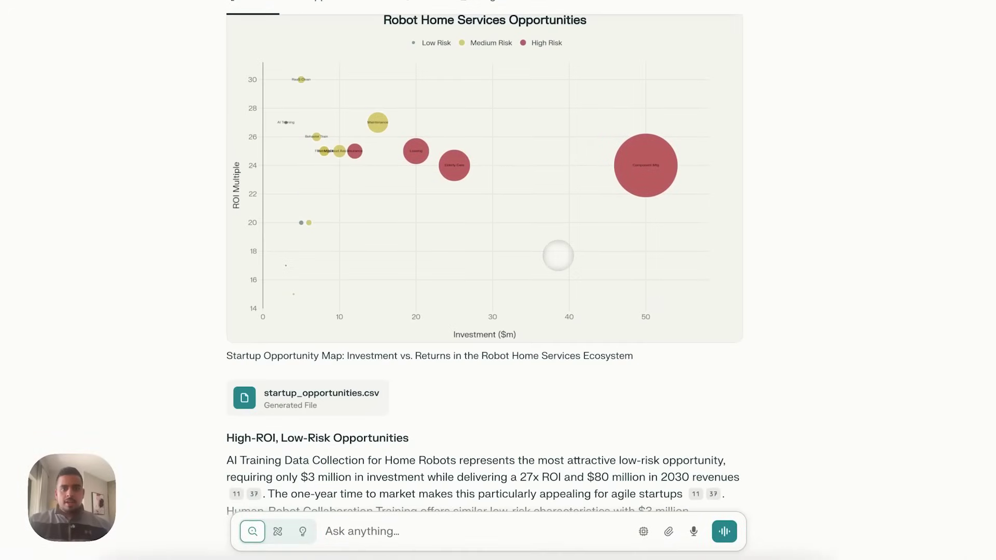
pyautogui.scroll(5, 570, 253)
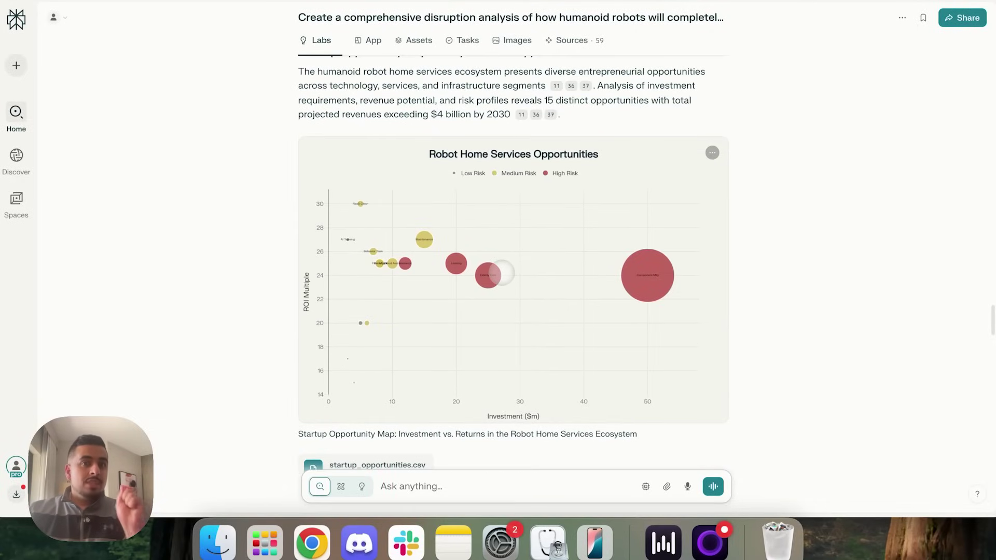
pyautogui.scroll(-20, 502, 273)
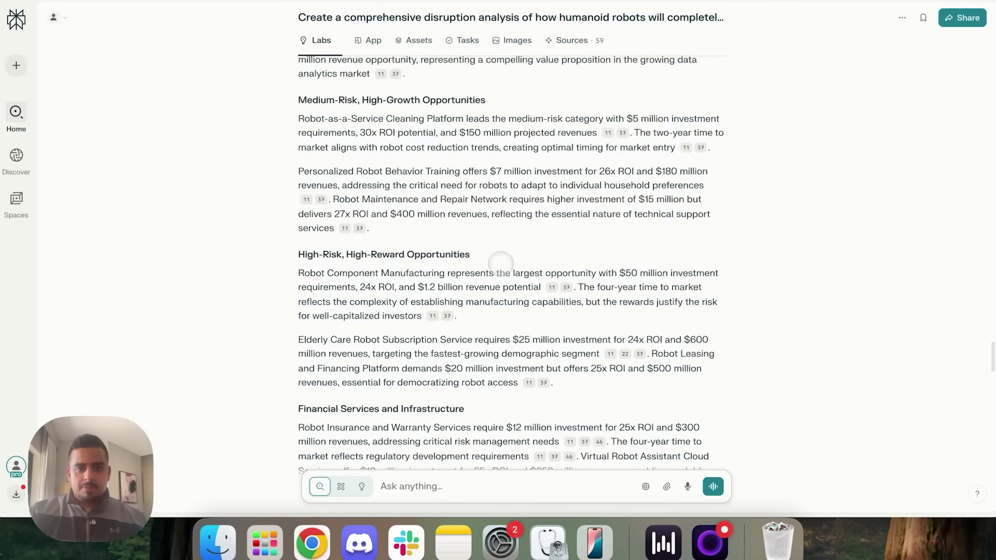
pyautogui.scroll(-20, 503, 265)
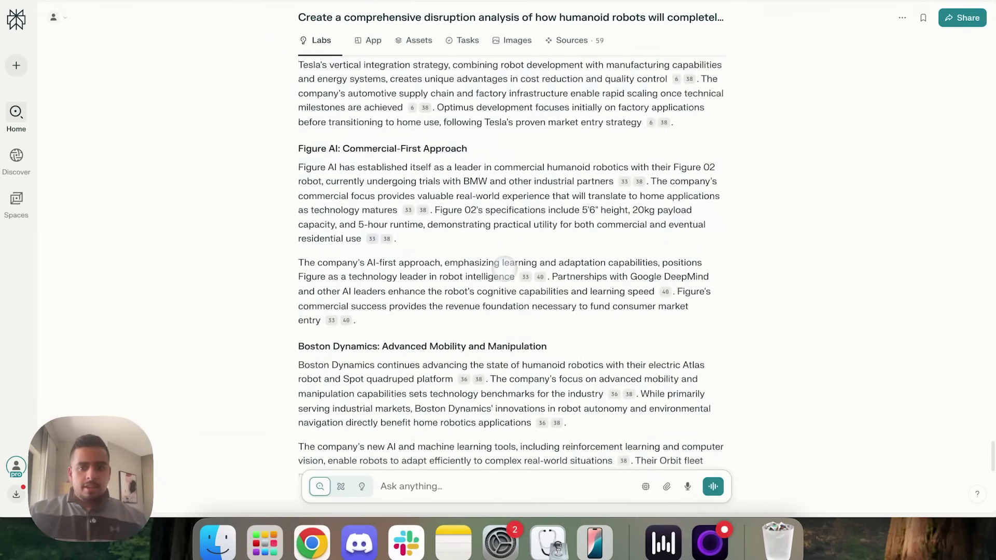
pyautogui.scroll(20, 509, 267)
pyautogui.scroll(20, 509, 268)
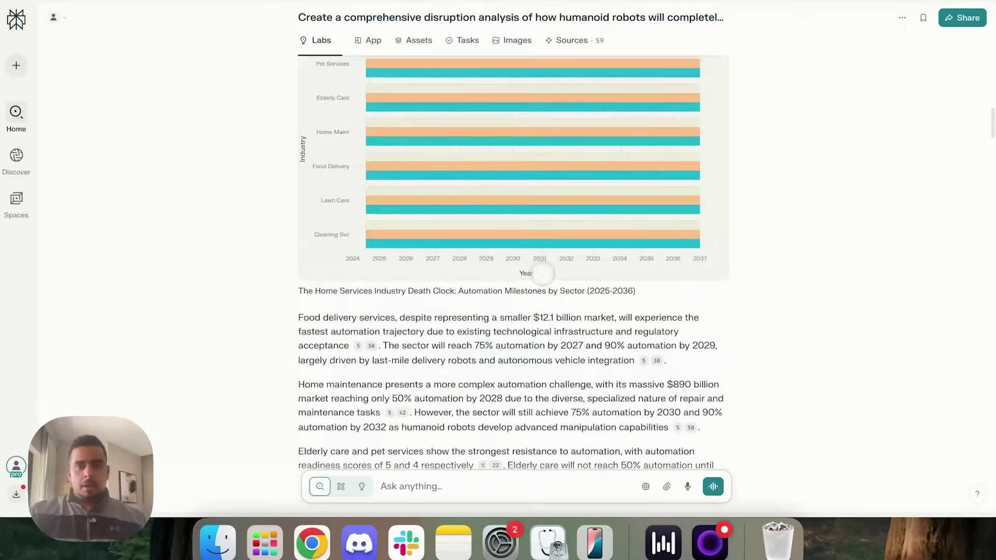
pyautogui.scroll(-5, 519, 272)
pyautogui.scroll(1, 522, 275)
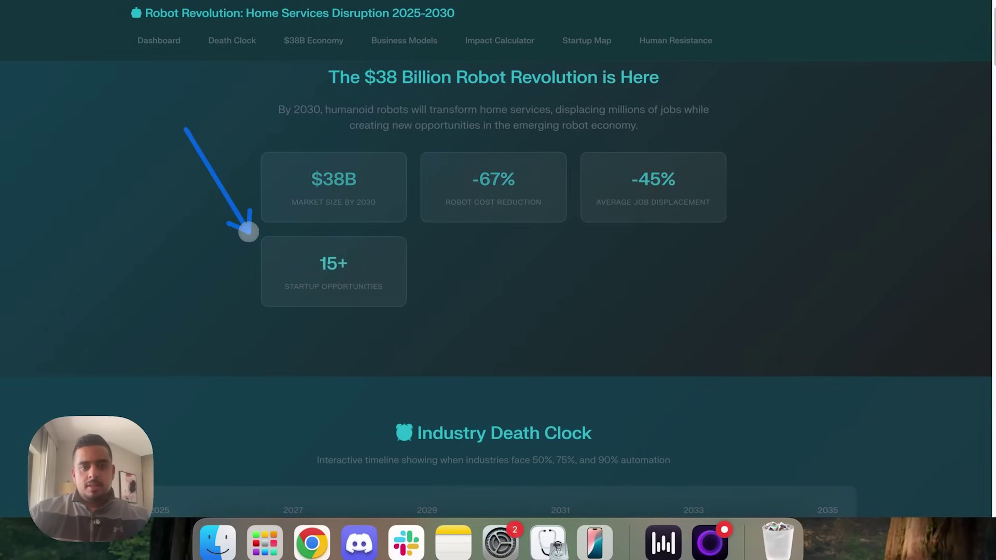
# - Highlight the 50%, 75% and 90% Automation legend labels on the Industry Death Clock timeline
pyautogui.scroll(3, 232, 125)
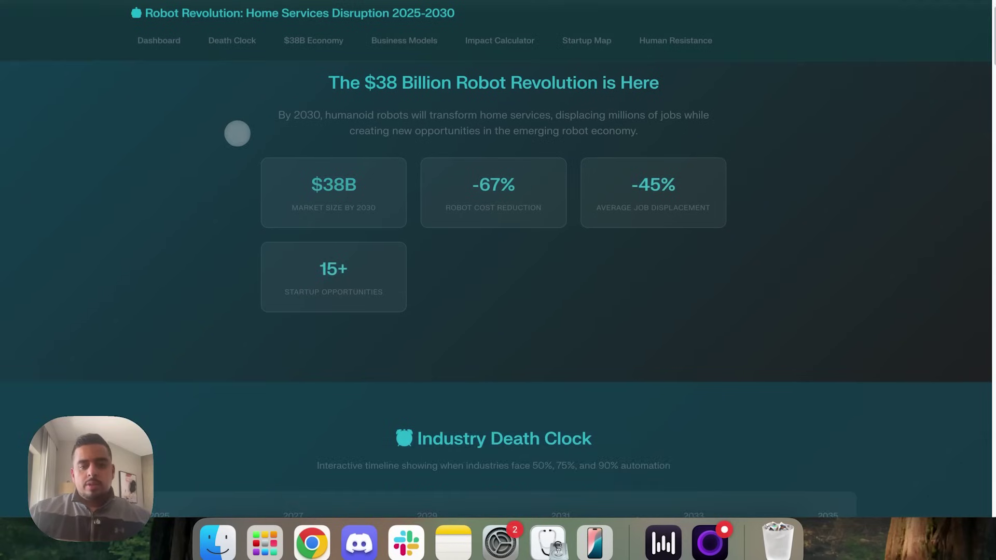
pyautogui.scroll(-8, 237, 133)
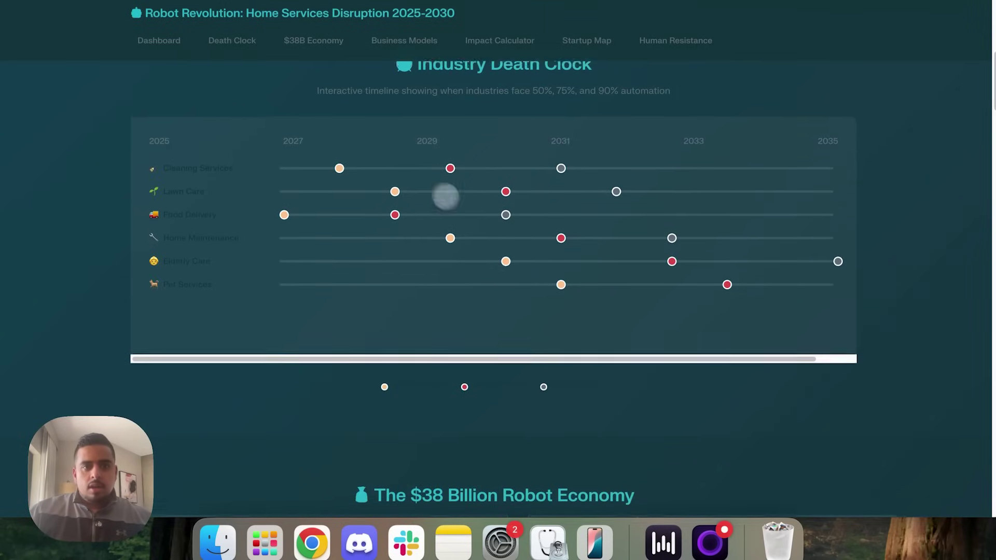
pyautogui.scroll(1, 390, 152)
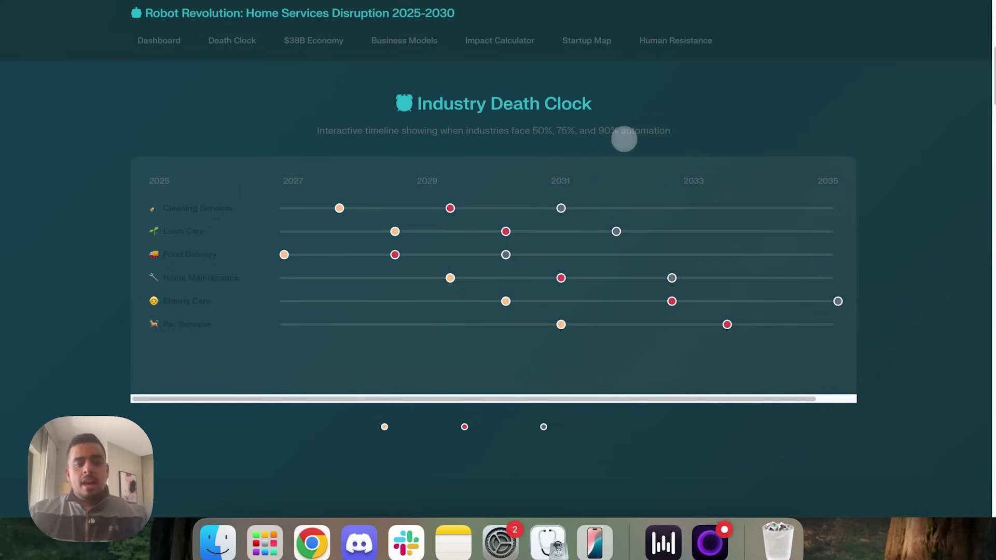
pyautogui.moveTo(621, 426); pyautogui.dragTo(387, 417)
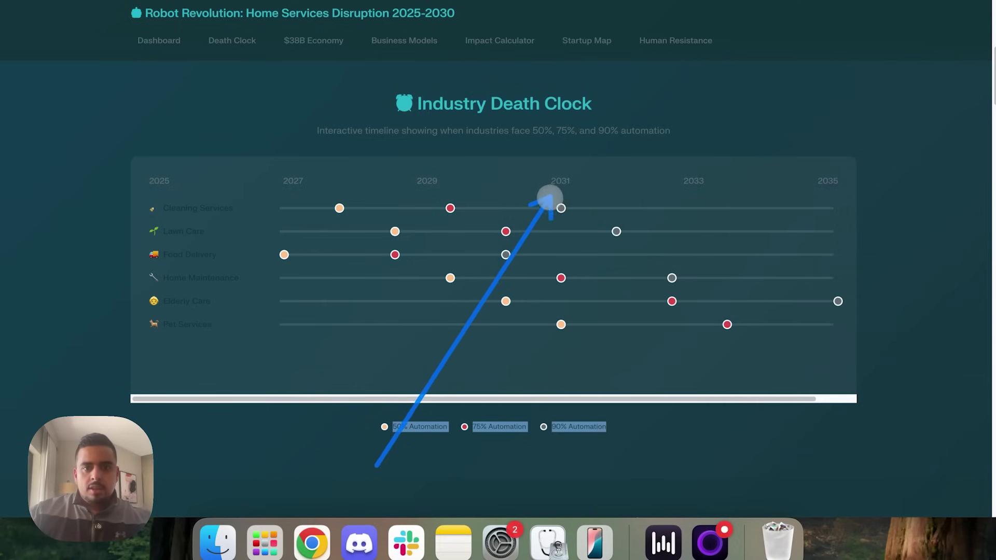
# - Scroll past the Business Models cards to the Interactive Impact Calculator section
pyautogui.scroll(-15, 686, 247)
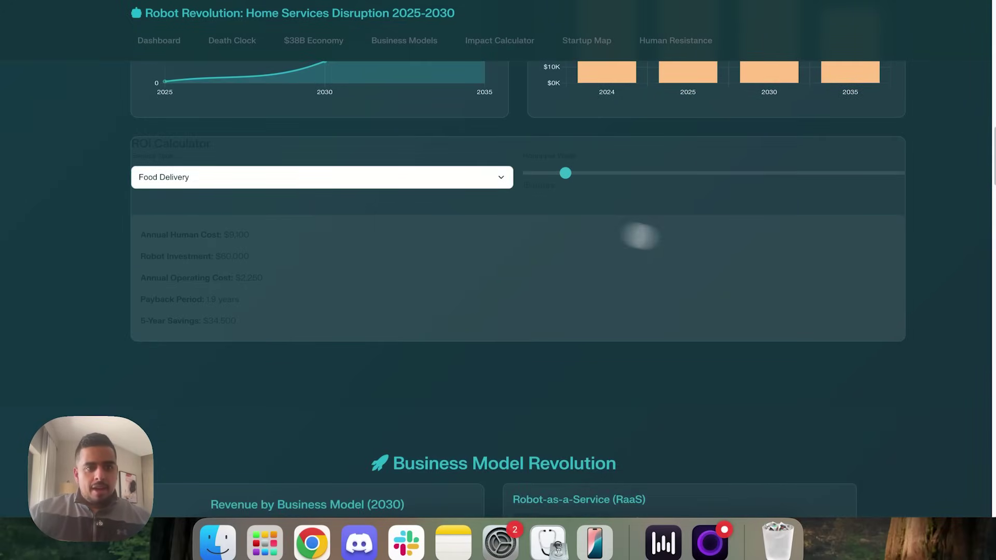
pyautogui.scroll(-7, 464, 197)
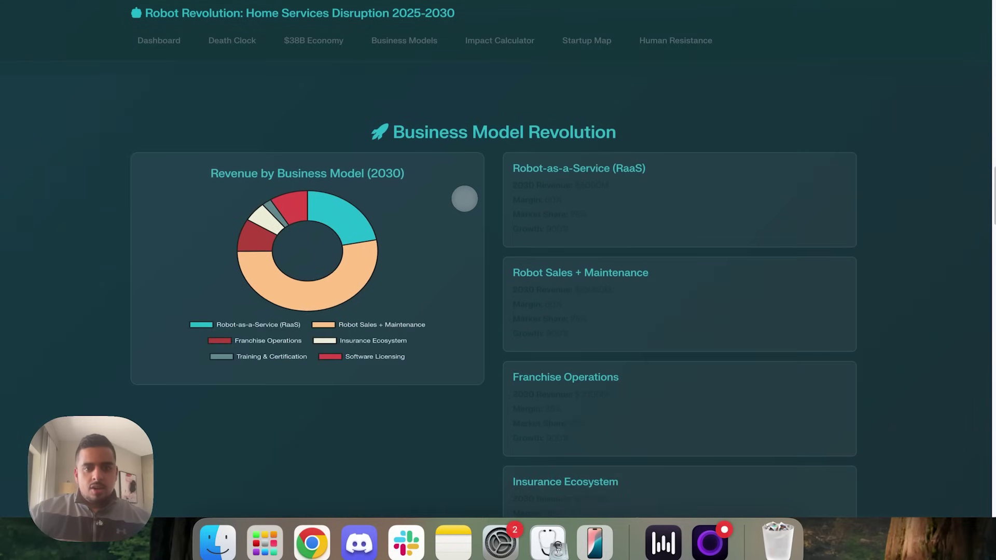
pyautogui.scroll(-1, 492, 192)
pyautogui.scroll(-1, 494, 191)
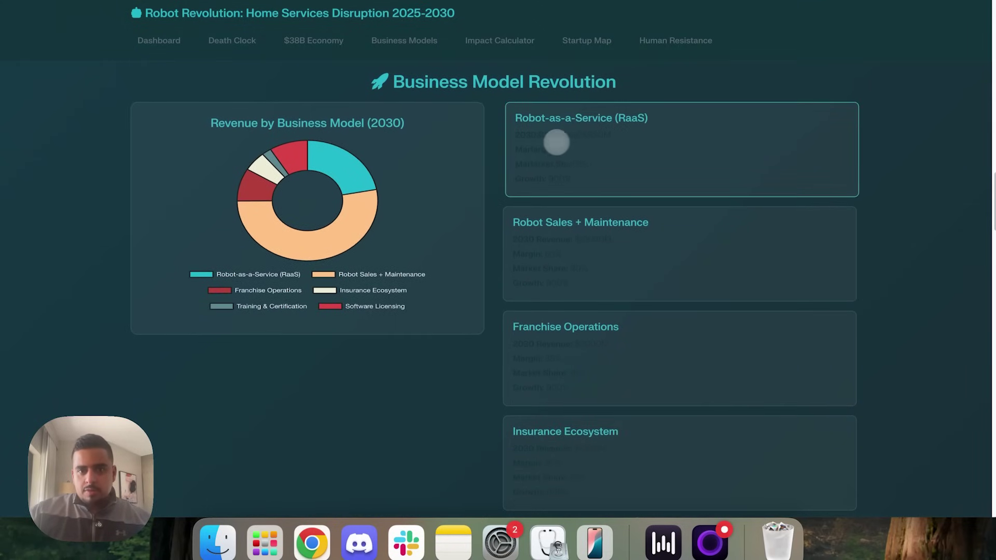
pyautogui.scroll(-7, 574, 325)
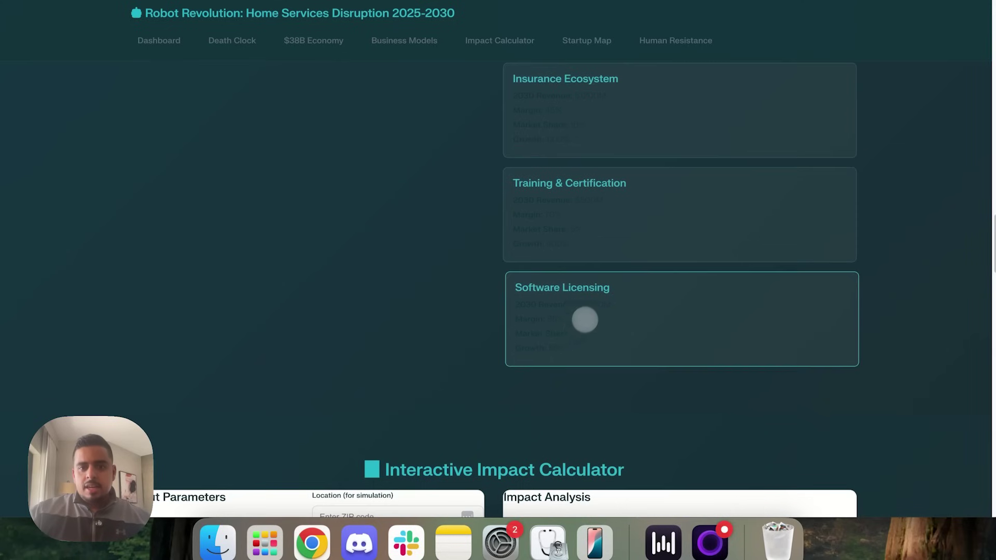
pyautogui.scroll(-5, 585, 319)
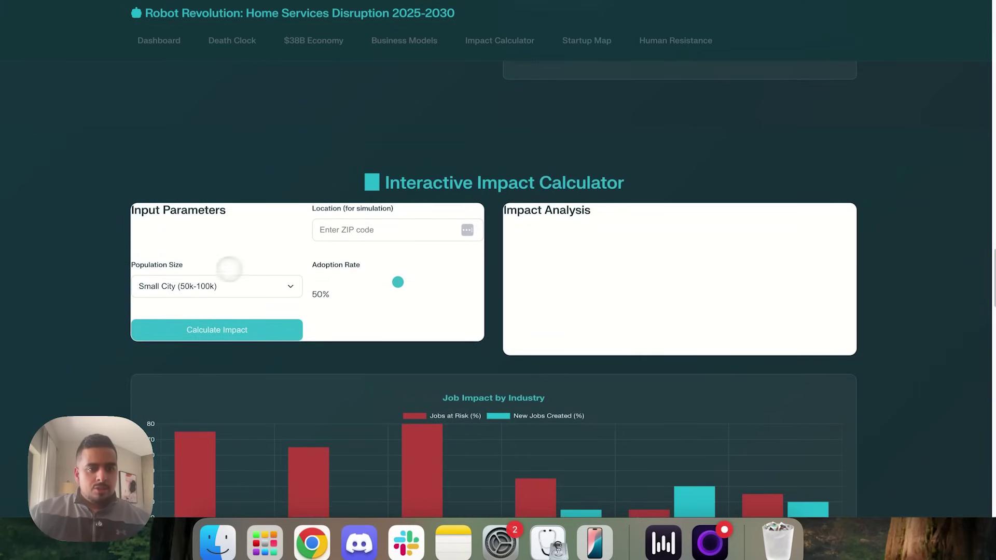
# - Calculate the impact for a Medium City (100k-500k) at about 33% adoption, highlighting the 35,010 current jobs figure
pyautogui.click(233, 286)
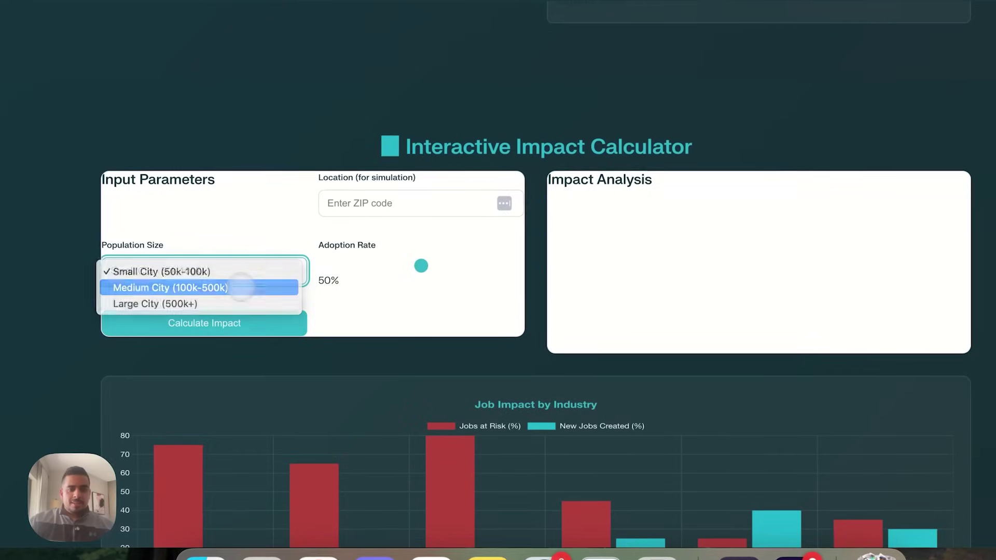
pyautogui.click(232, 297)
pyautogui.click(405, 266)
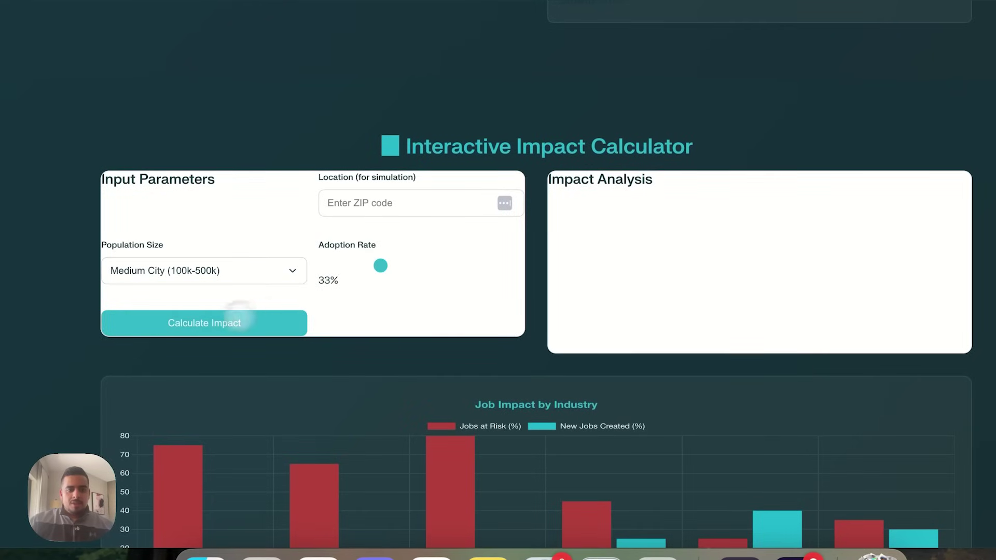
pyautogui.click(197, 326)
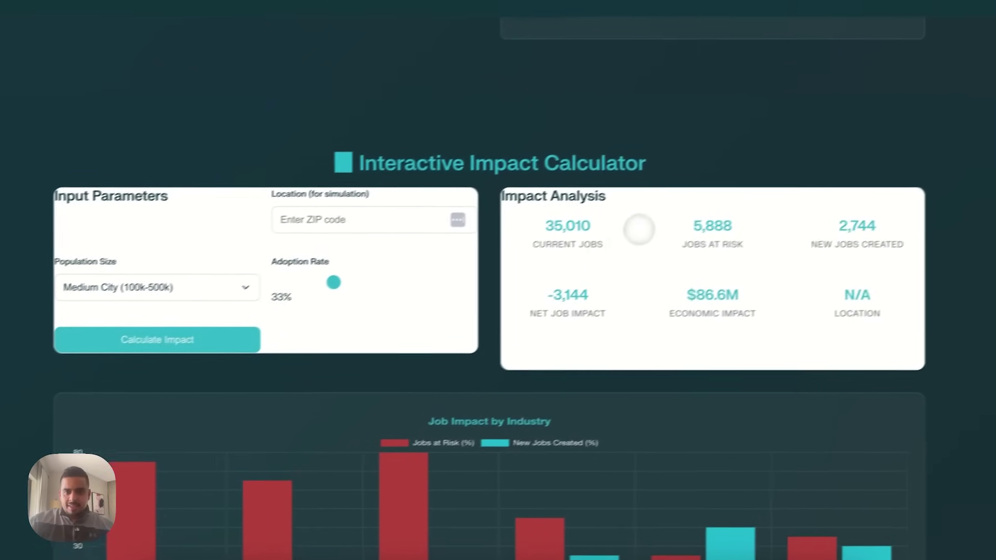
pyautogui.moveTo(591, 206); pyautogui.dragTo(687, 217)
pyautogui.click(584, 241)
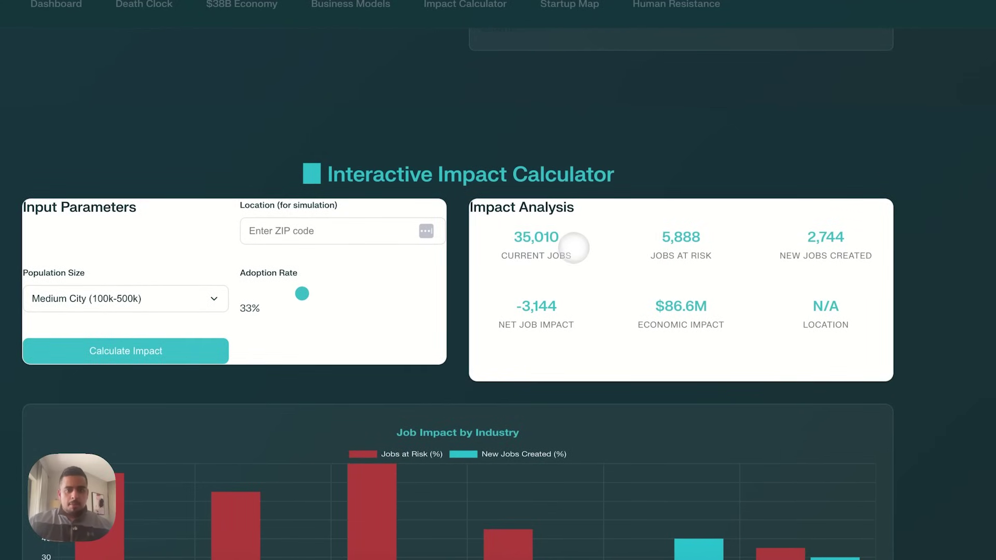
# - Scroll through the Startup Opportunity Map, highlighting the Robot-as-a-Service investment details, down to The Human Resistance
pyautogui.scroll(-5, 573, 247)
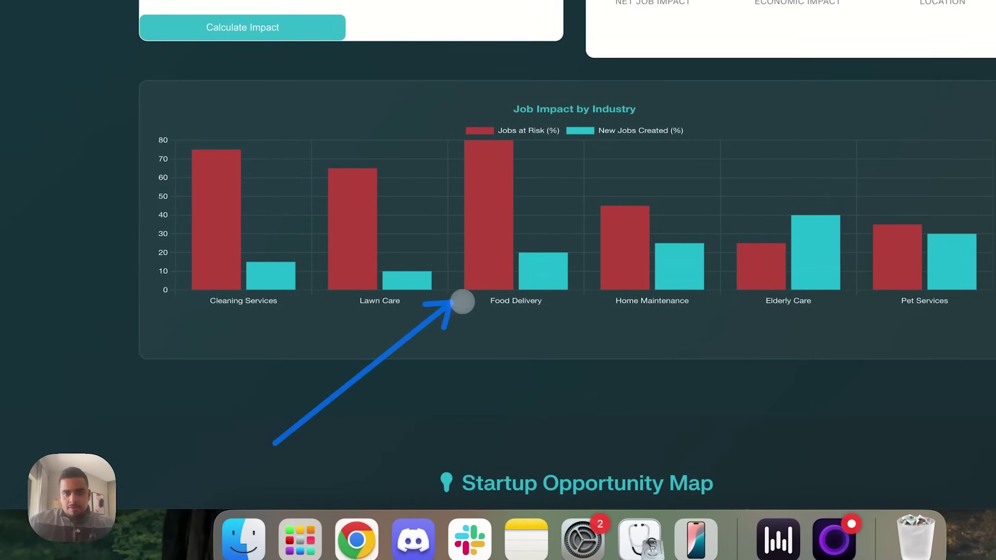
pyautogui.scroll(-10, 457, 311)
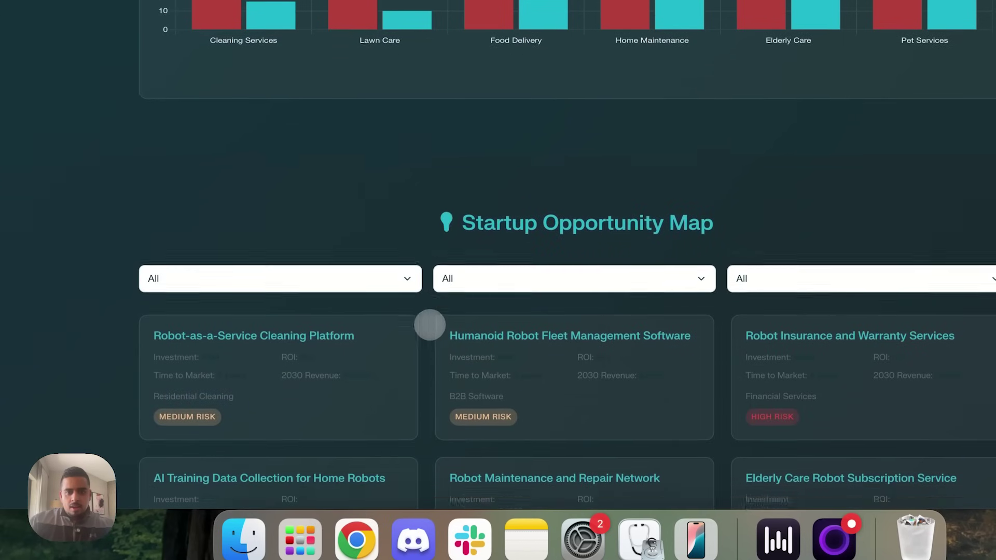
pyautogui.scroll(-3, 429, 324)
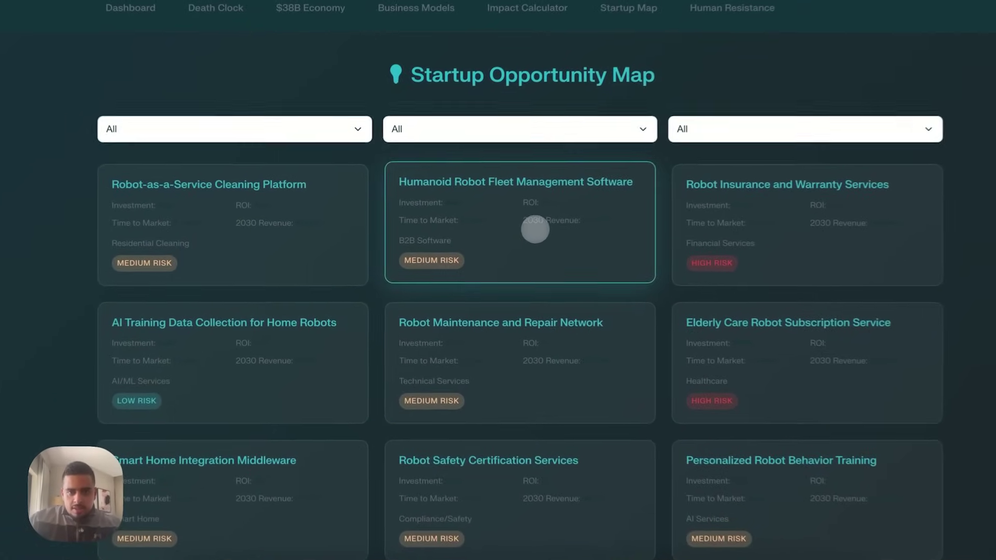
pyautogui.moveTo(244, 265); pyautogui.dragTo(98, 195)
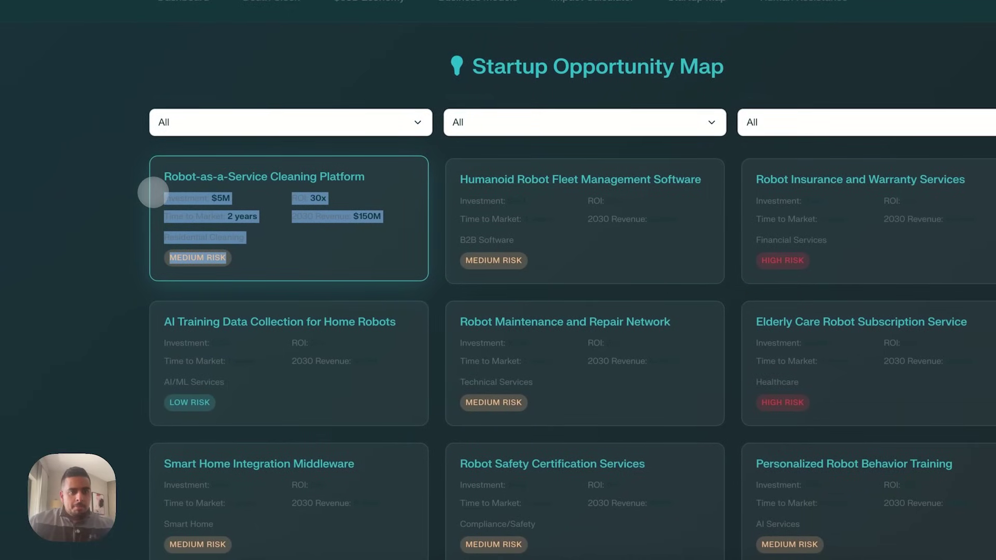
pyautogui.click(67, 259)
pyautogui.scroll(-3, 73, 264)
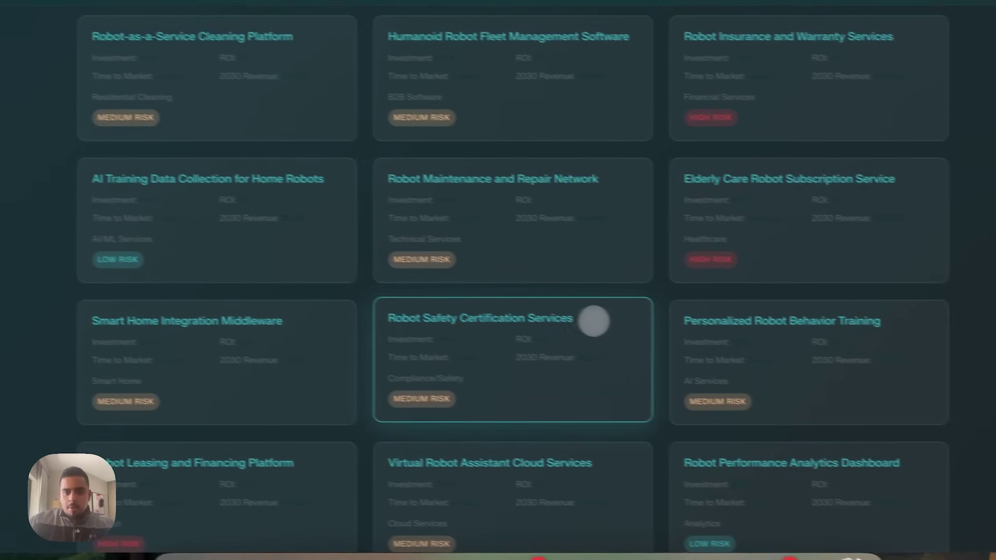
pyautogui.scroll(-5, 665, 337)
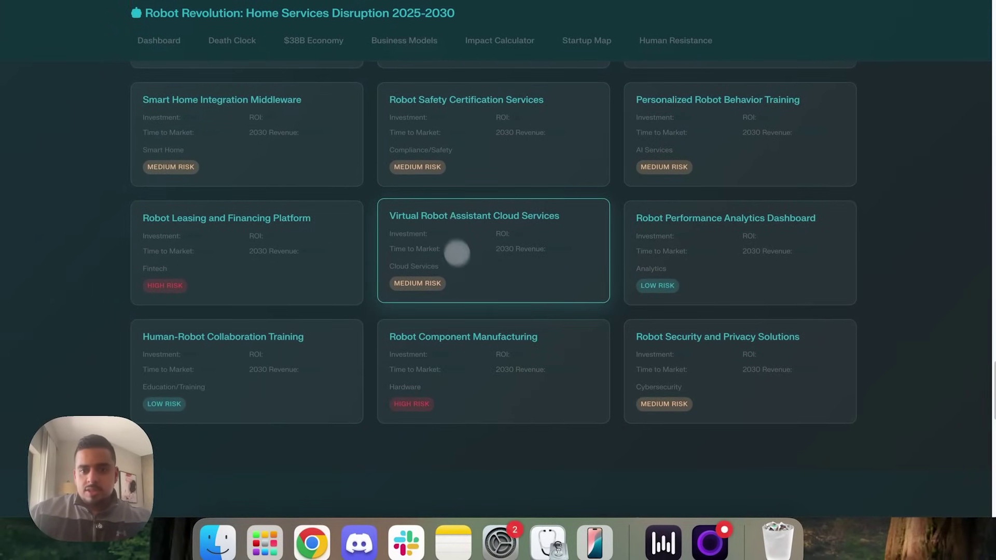
pyautogui.scroll(-6, 456, 253)
# - Scroll past The Human Resistance chart and highlight the Leading Companies in Robot Development heading
pyautogui.scroll(-1, 536, 306)
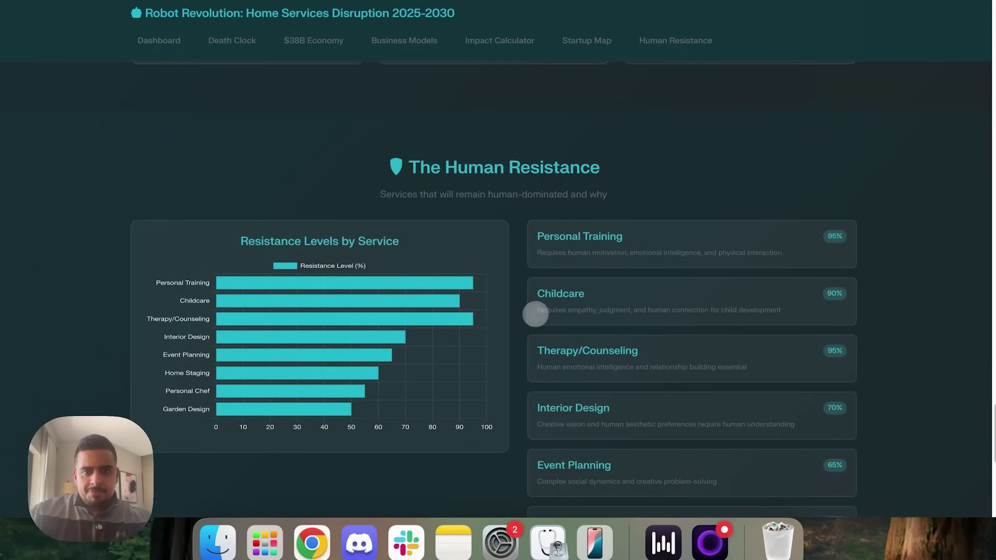
pyautogui.scroll(-3, 536, 314)
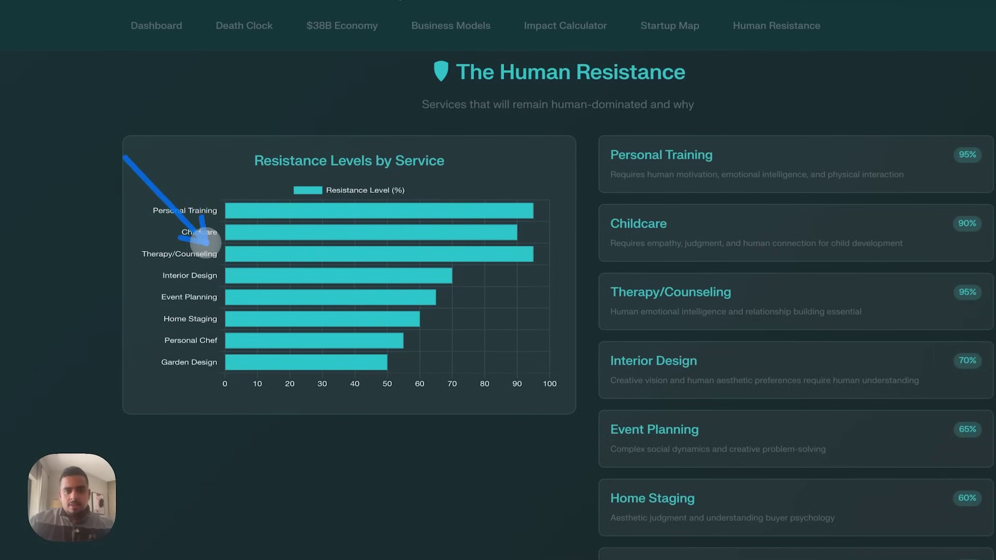
pyautogui.scroll(-1, 902, 200)
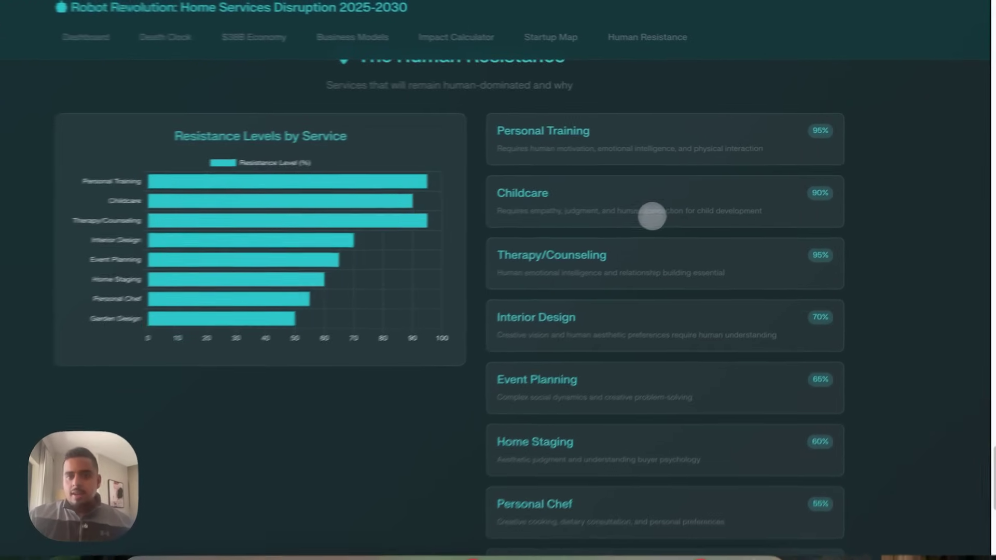
pyautogui.scroll(-3, 610, 228)
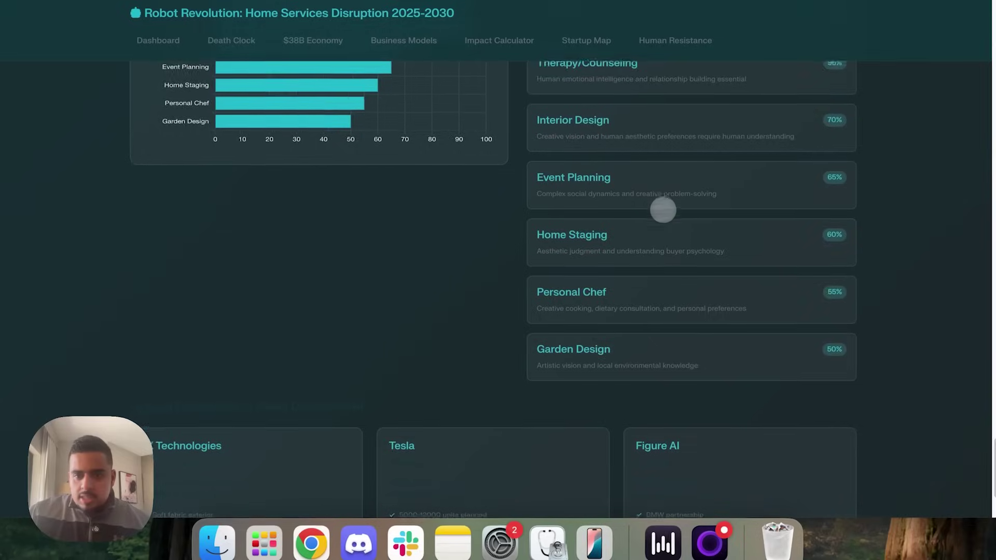
pyautogui.scroll(-5, 663, 209)
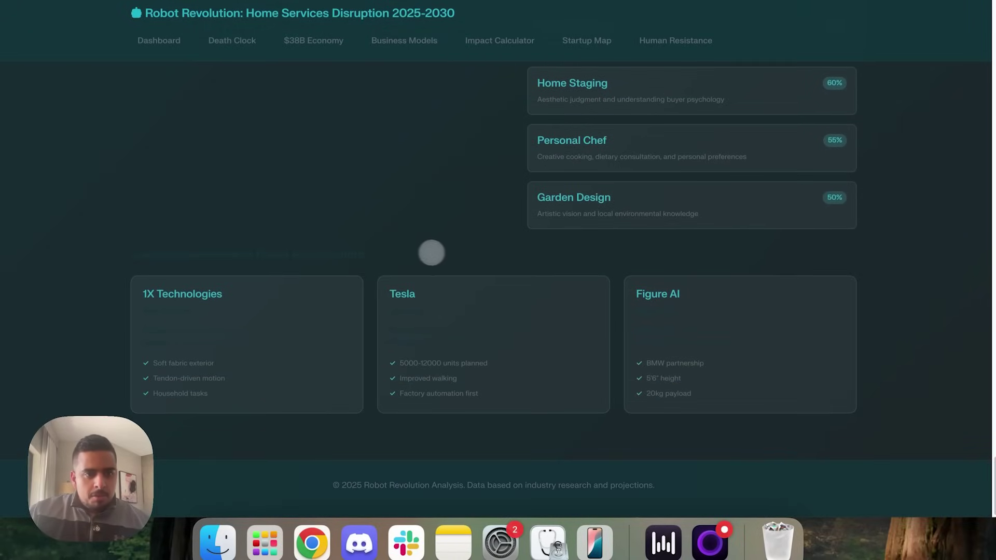
pyautogui.moveTo(370, 255); pyautogui.dragTo(124, 254)
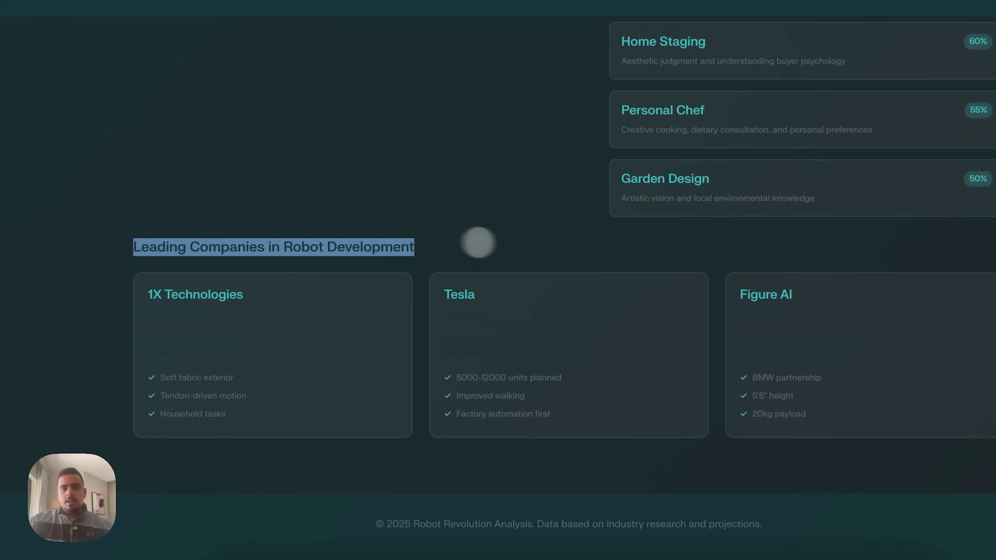
pyautogui.click(552, 238)
pyautogui.scroll(15, 552, 260)
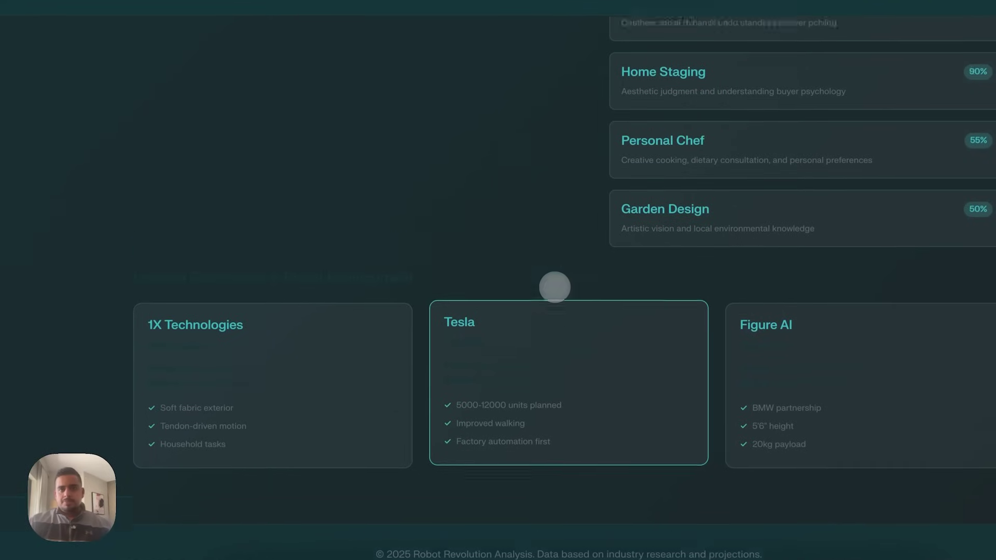
pyautogui.scroll(10, 552, 281)
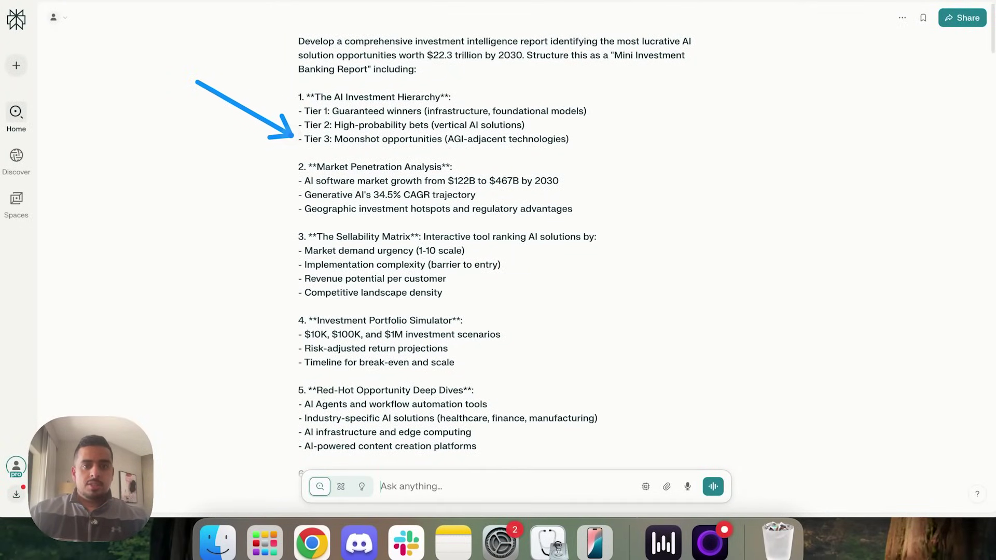
# - Read through the Mini Investment Banking Report prompt, highlighting passages, down to the 49-source app preview
pyautogui.scroll(-1, 467, 259)
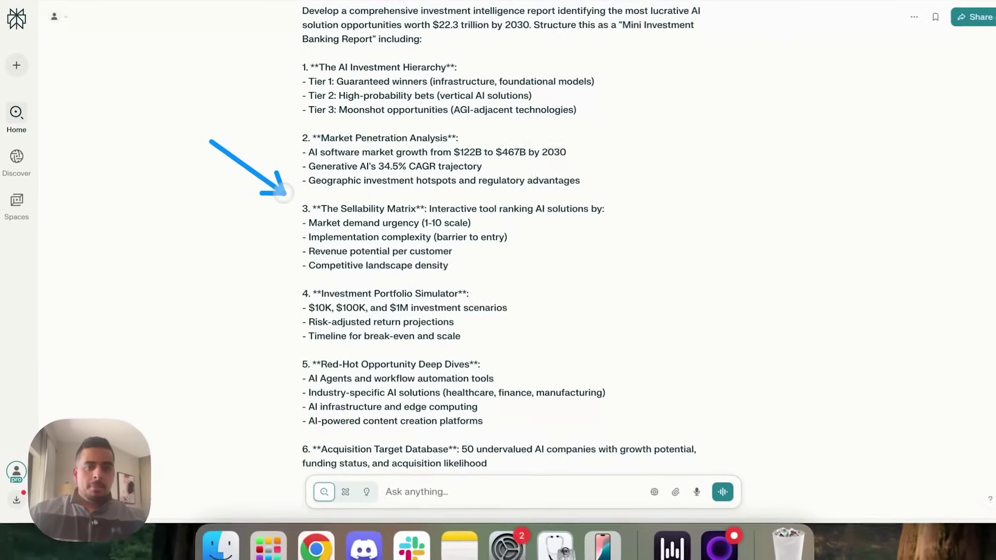
pyautogui.moveTo(280, 196)
pyautogui.mouseDown()
pyautogui.moveTo(365, 182)
pyautogui.moveTo(495, 204)
pyautogui.moveTo(288, 212)
pyautogui.mouseUp()
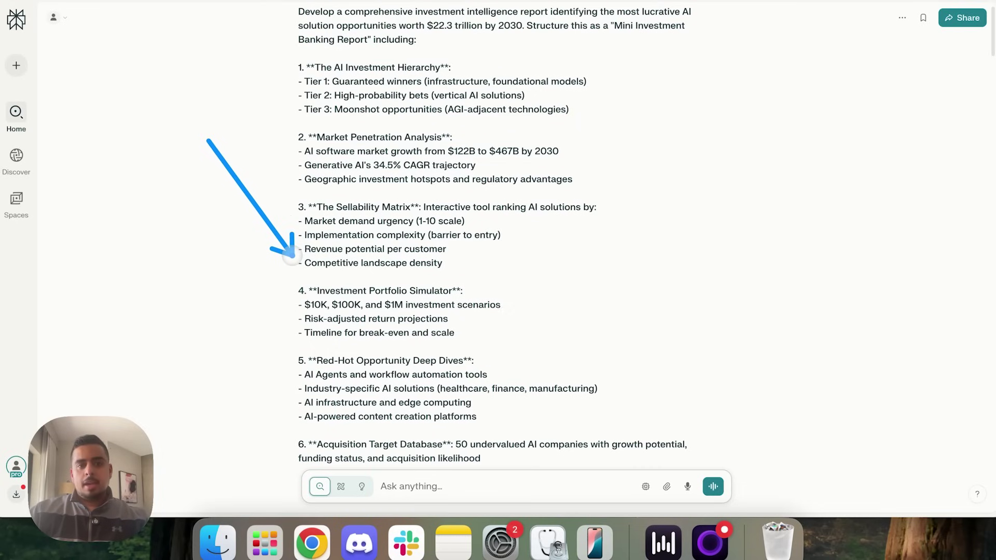
pyautogui.moveTo(293, 255)
pyautogui.mouseDown()
pyautogui.moveTo(291, 215)
pyautogui.moveTo(306, 245)
pyautogui.moveTo(285, 219)
pyautogui.mouseUp()
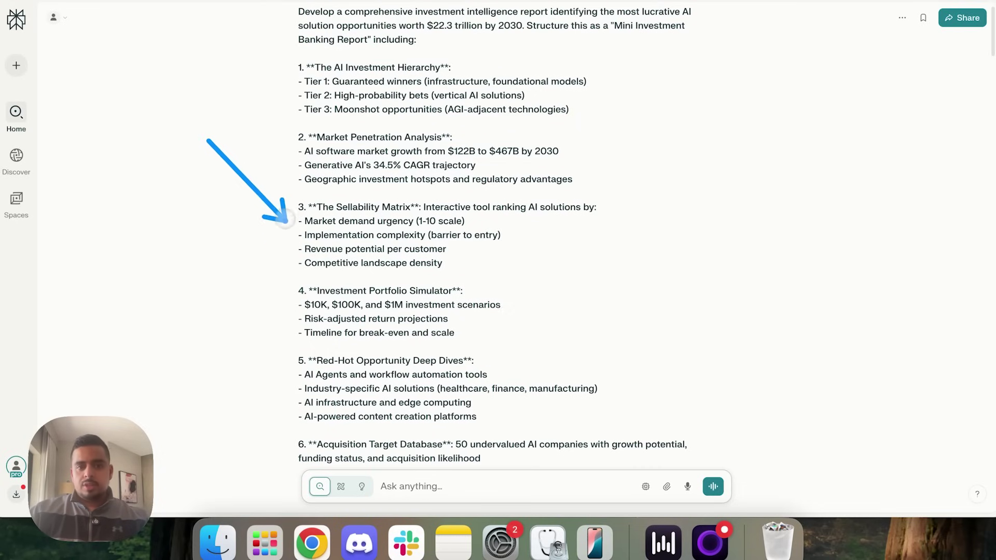
pyautogui.scroll(-5, 269, 218)
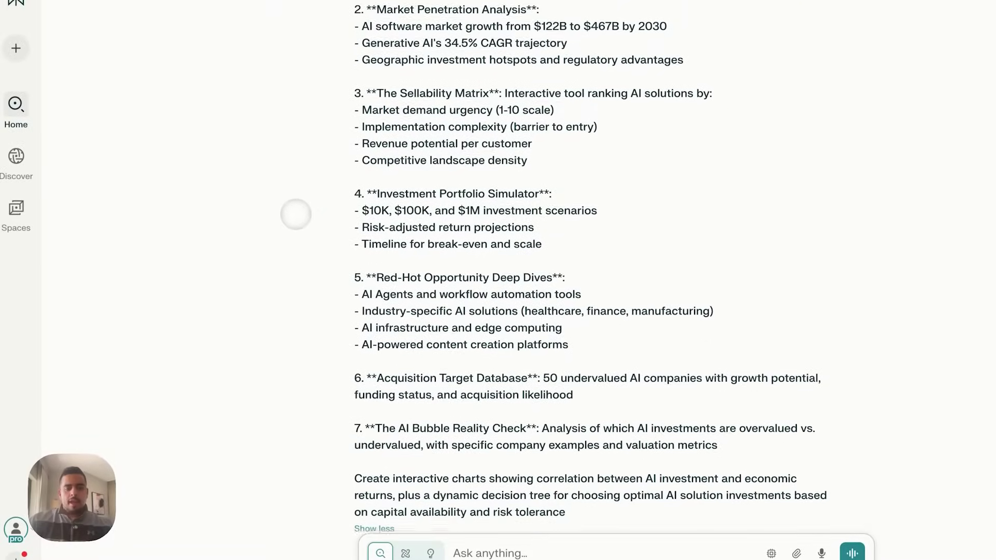
pyautogui.moveTo(254, 196)
pyautogui.mouseDown()
pyautogui.moveTo(359, 182)
pyautogui.moveTo(341, 256)
pyautogui.mouseUp()
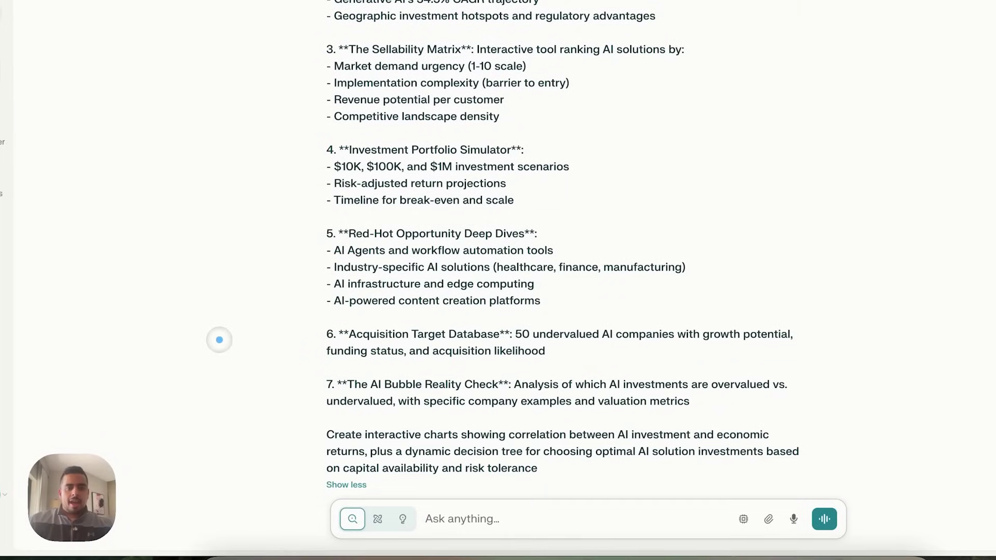
pyautogui.moveTo(314, 323); pyautogui.dragTo(534, 334)
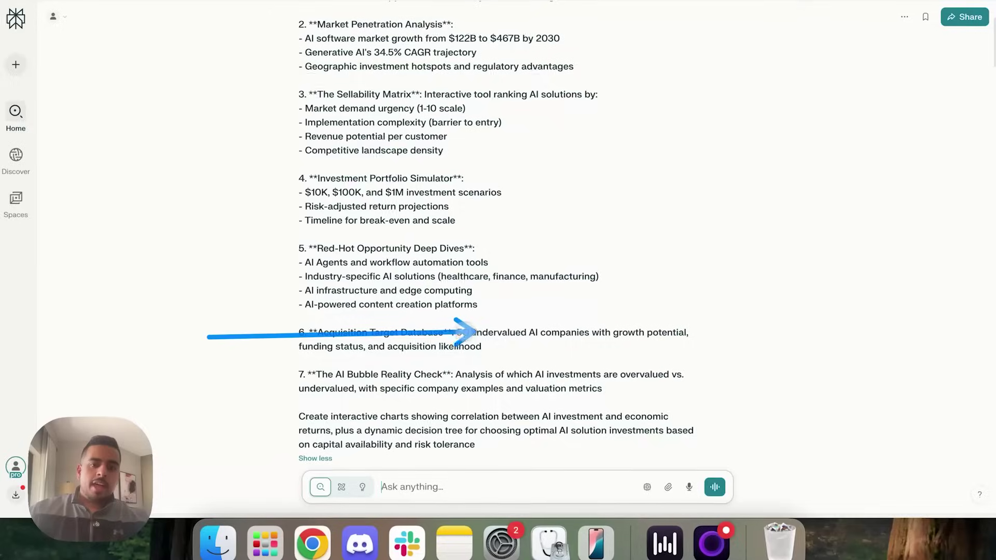
pyautogui.moveTo(473, 333)
pyautogui.mouseDown()
pyautogui.moveTo(521, 334)
pyautogui.moveTo(241, 343)
pyautogui.mouseUp()
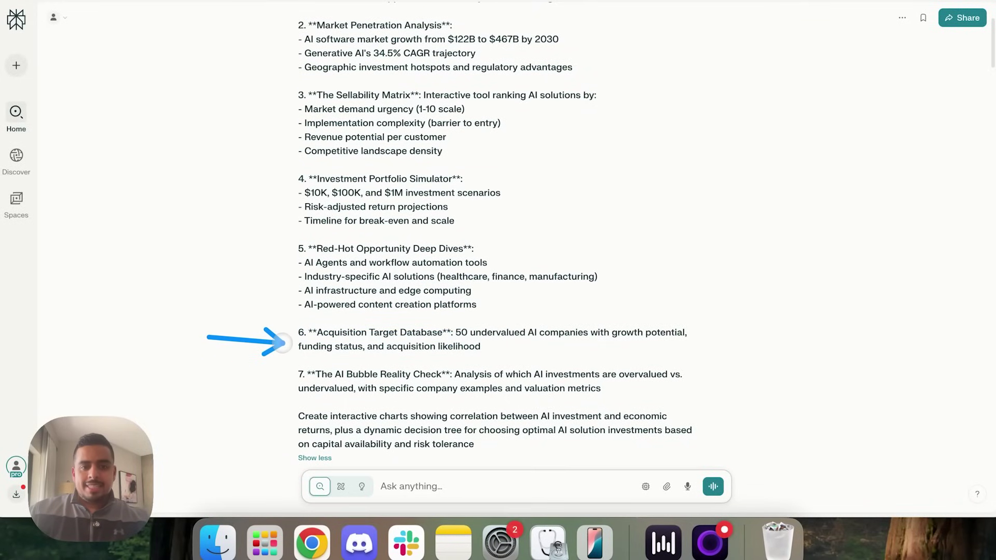
pyautogui.moveTo(361, 346); pyautogui.dragTo(307, 356)
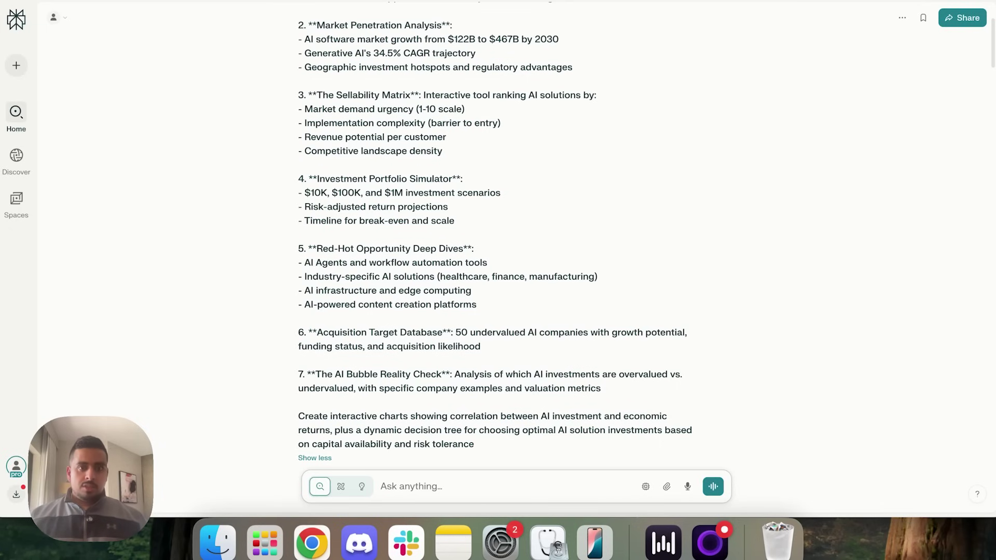
pyautogui.scroll(-5, 278, 233)
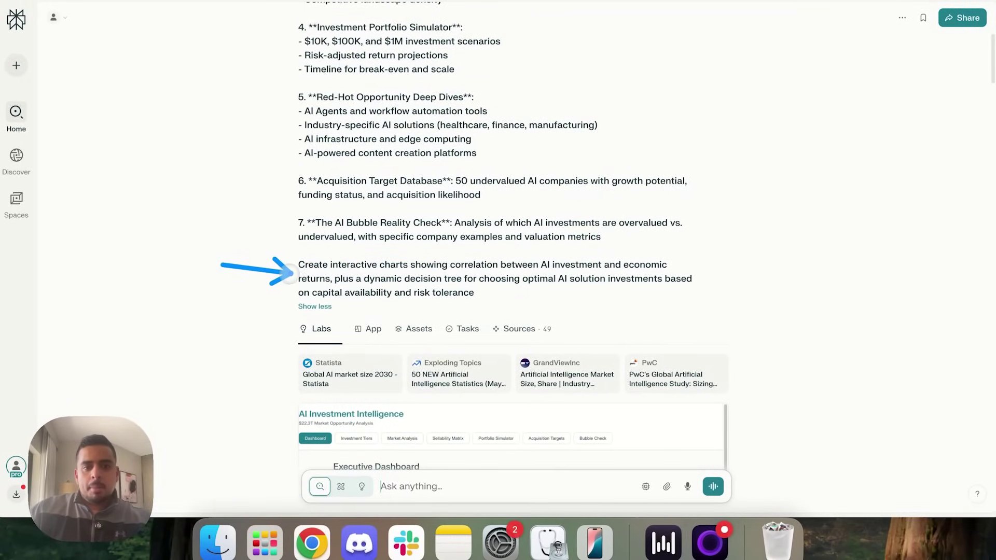
pyautogui.scroll(-3, 281, 275)
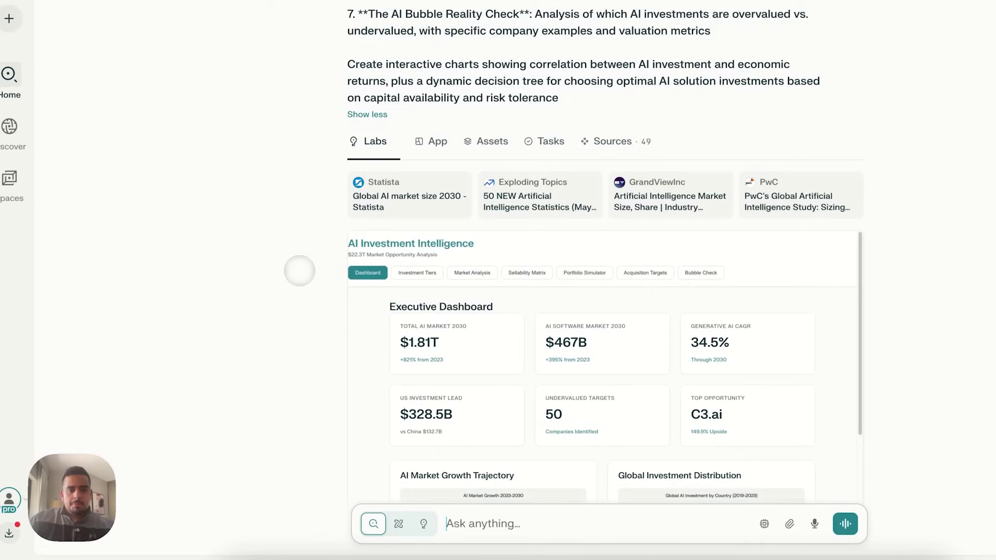
pyautogui.scroll(-3, 300, 270)
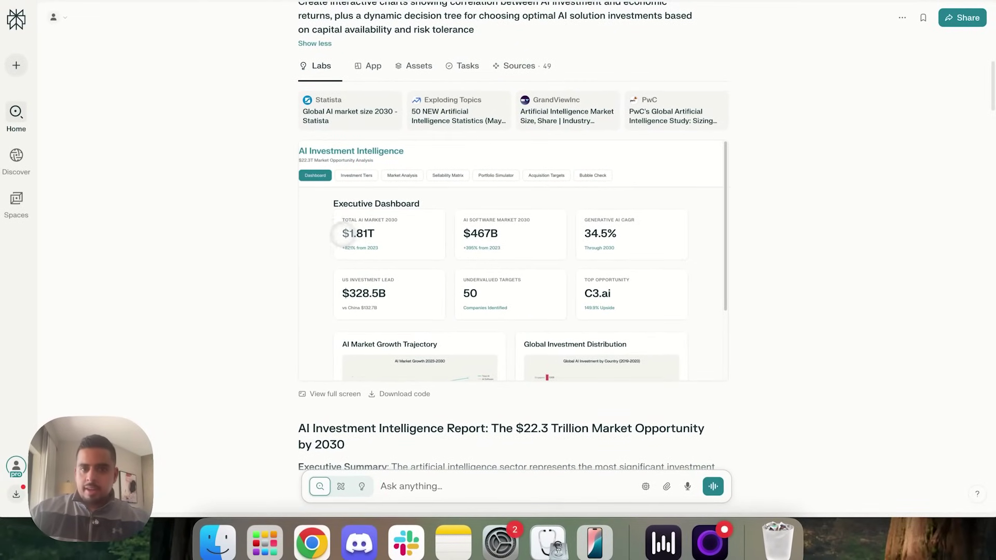
pyautogui.scroll(-15, 280, 241)
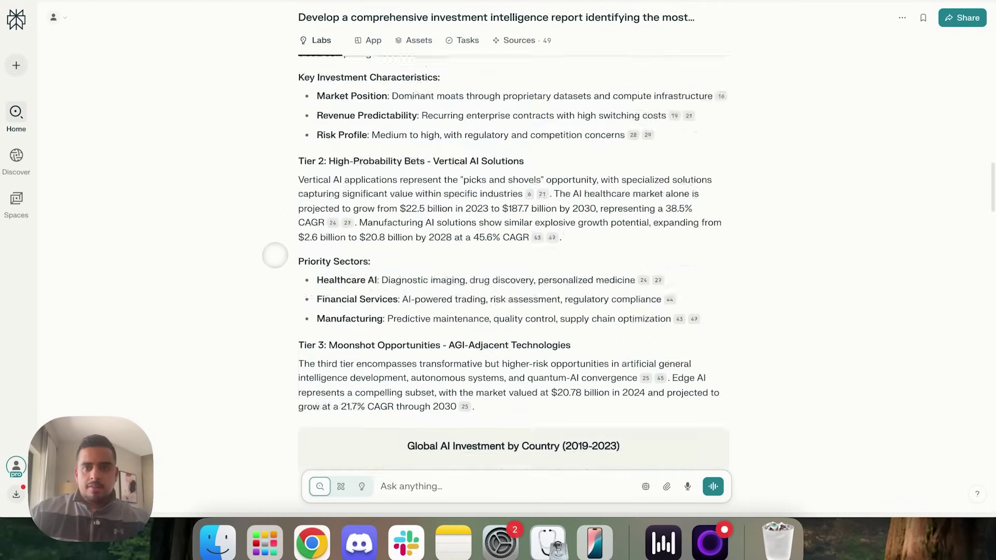
pyautogui.scroll(-20, 274, 258)
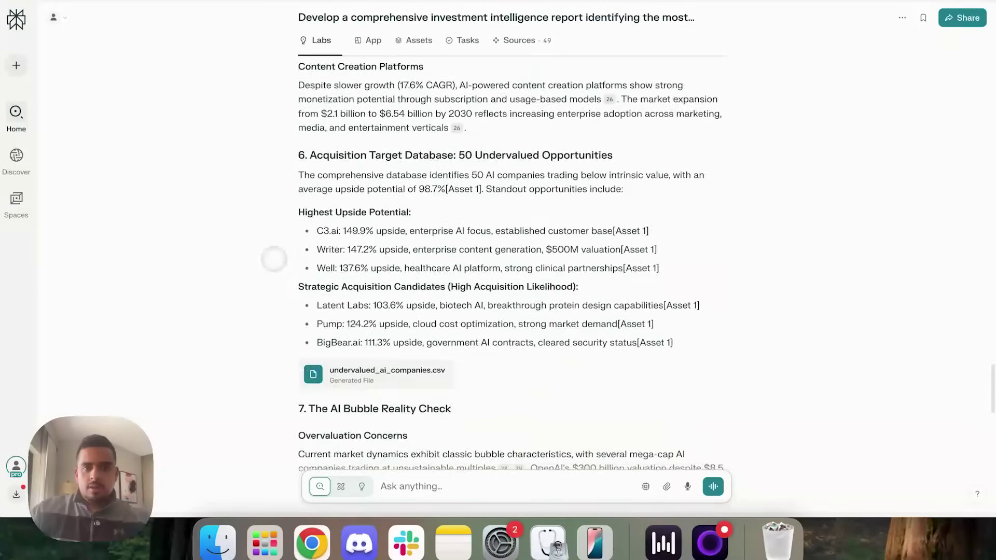
pyautogui.scroll(-6, 274, 258)
pyautogui.scroll(20, 273, 260)
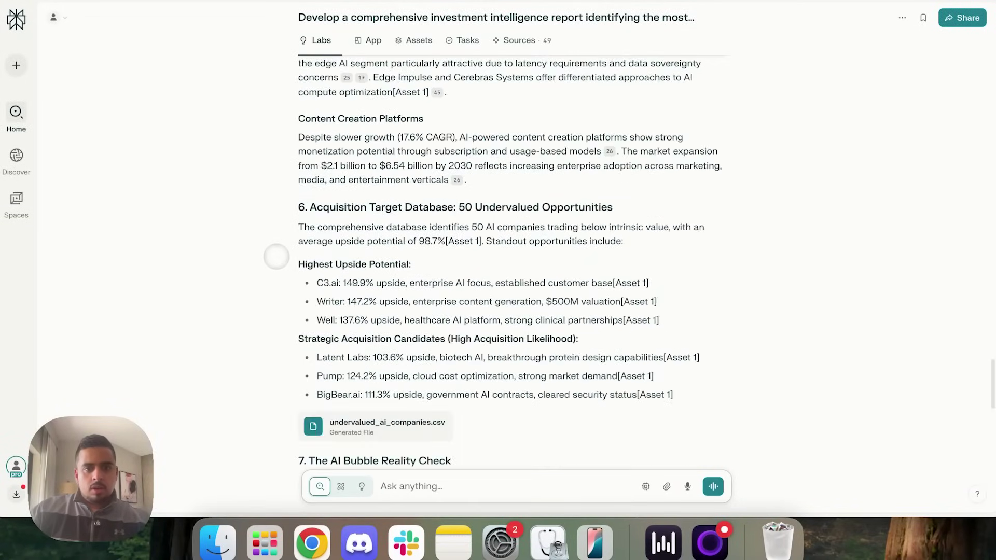
pyautogui.scroll(20, 279, 252)
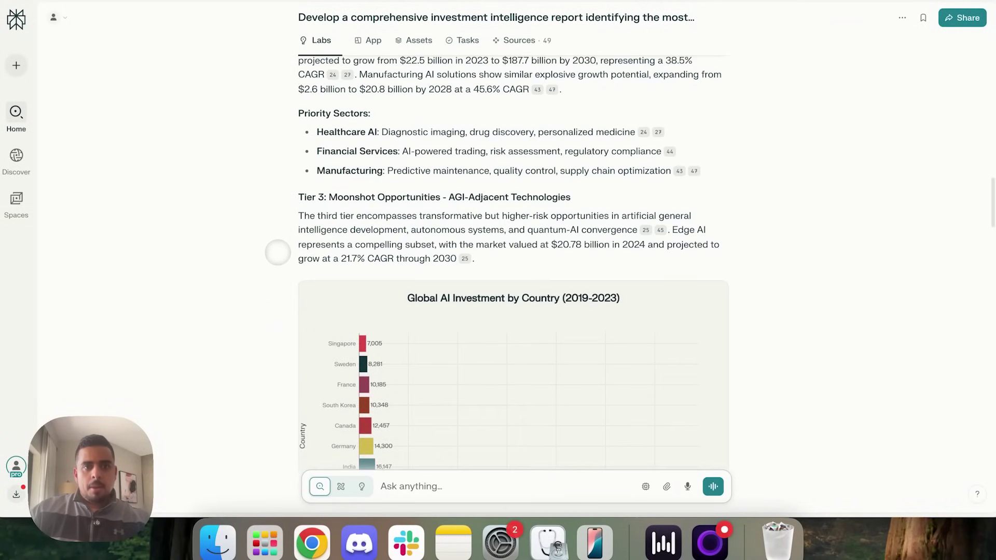
pyautogui.scroll(1, 276, 255)
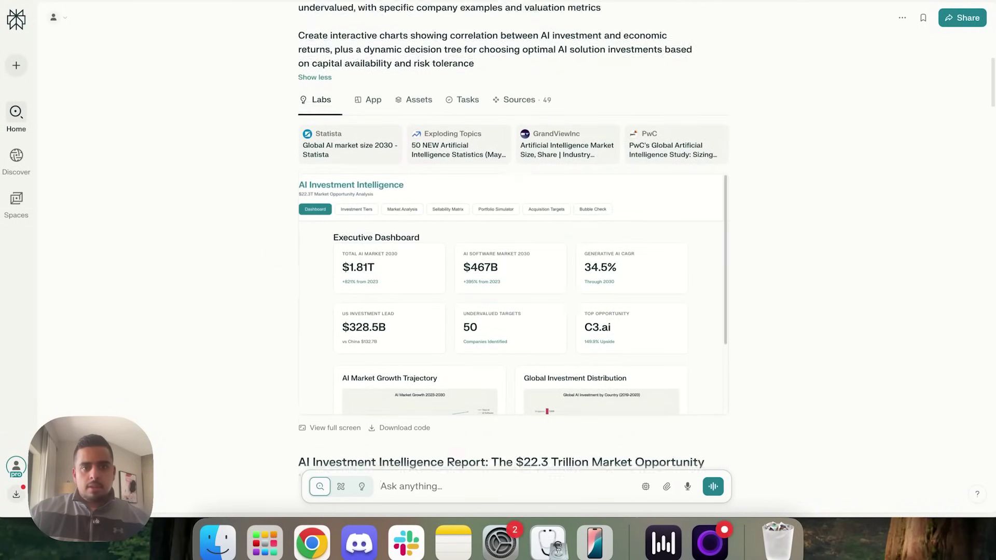
pyautogui.click(335, 421)
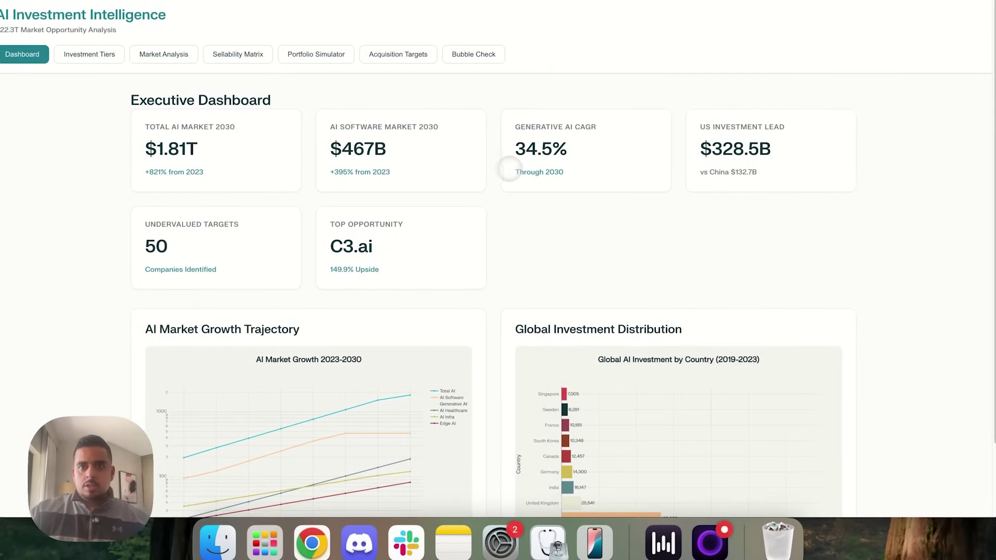
# - View the Investment Tiers breakdown, then the Market Analysis penetration charts in the full-screen app
pyautogui.scroll(-3, 510, 169)
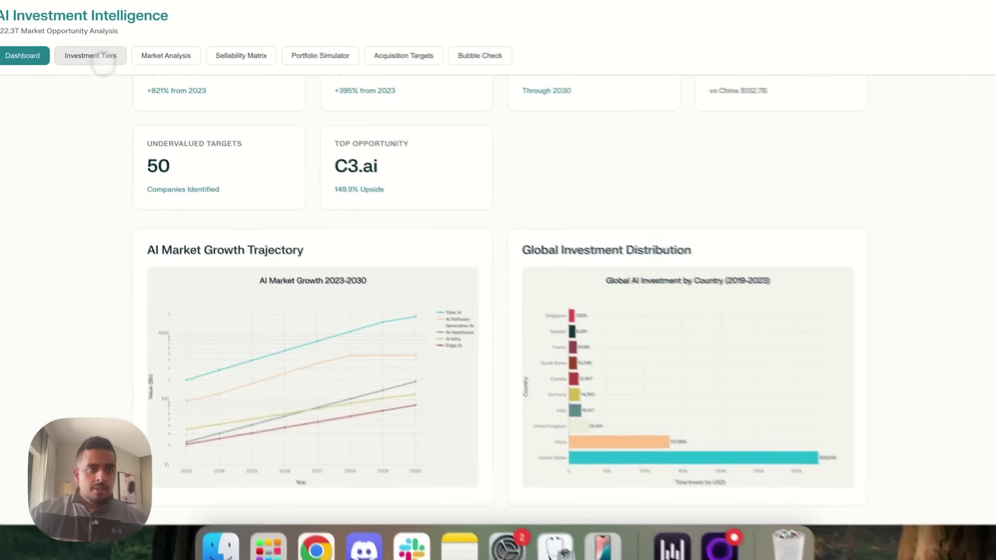
pyautogui.click(89, 54)
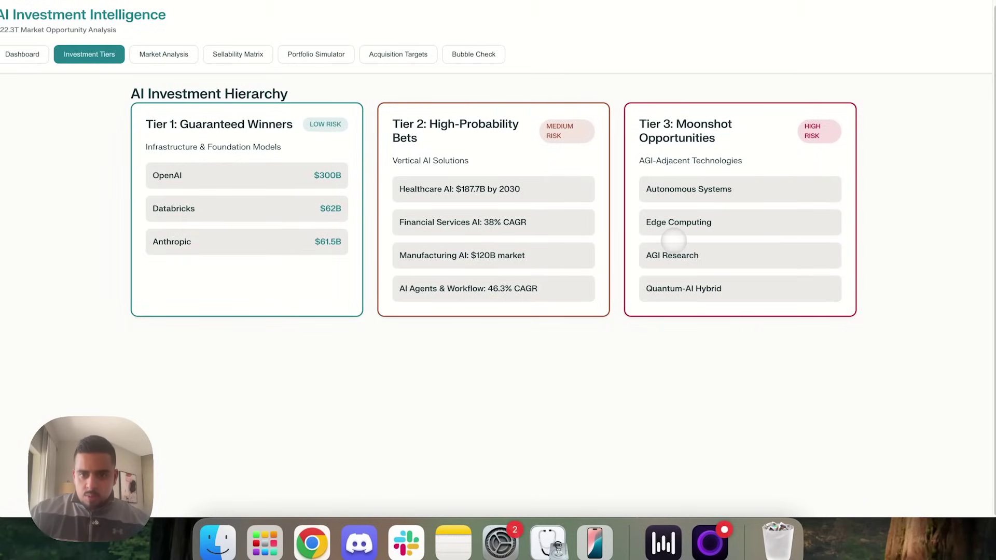
pyautogui.click(154, 47)
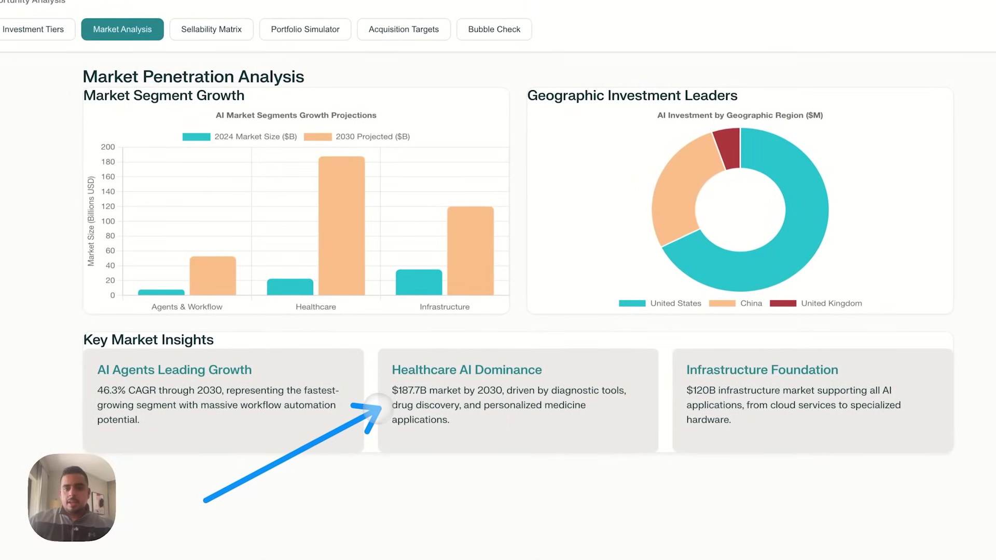
# - Set the Sellability Matrix sliders to 3, 6, 3, 3, recalculate, then view the Portfolio Simulator
pyautogui.click(224, 31)
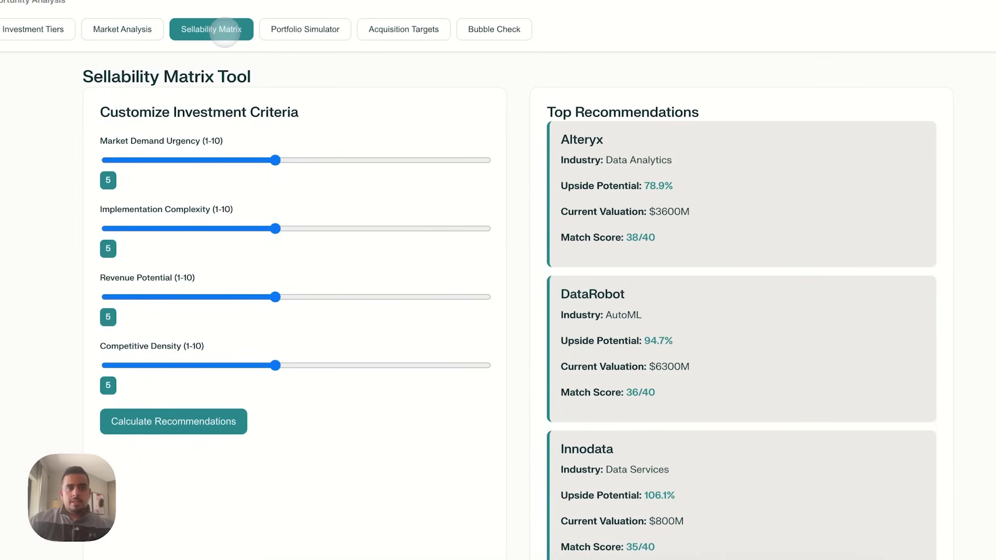
pyautogui.scroll(-7, 508, 174)
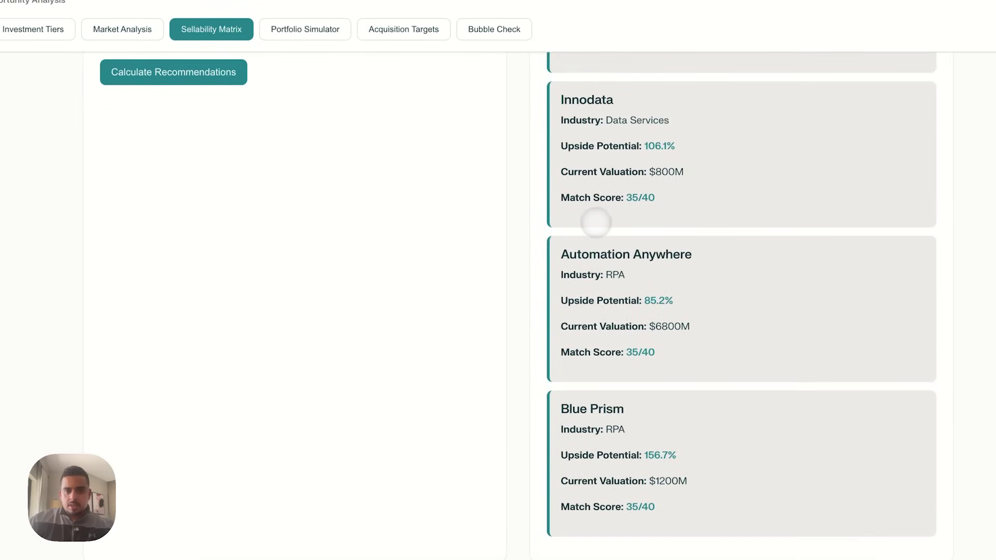
pyautogui.scroll(7, 594, 223)
pyautogui.click(253, 156)
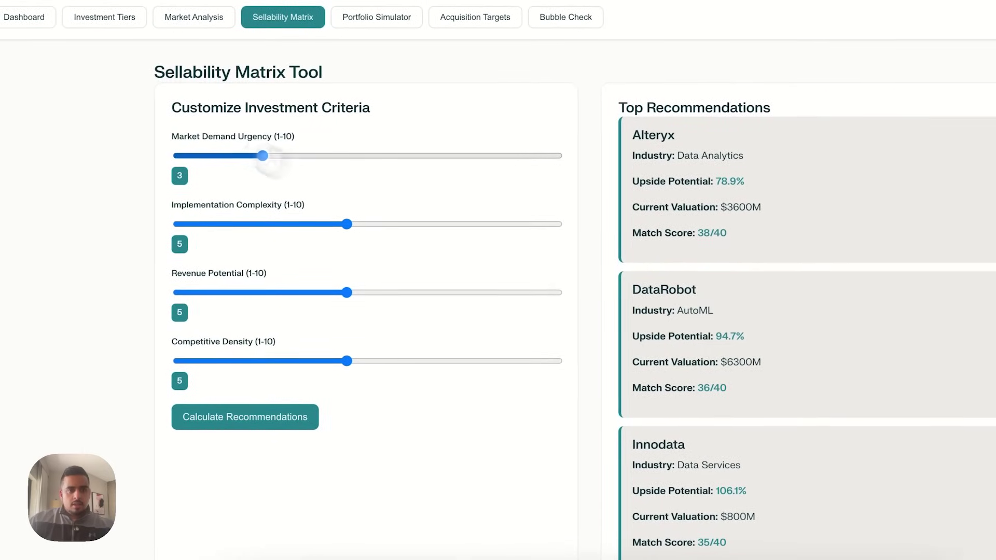
pyautogui.click(393, 224)
pyautogui.click(251, 293)
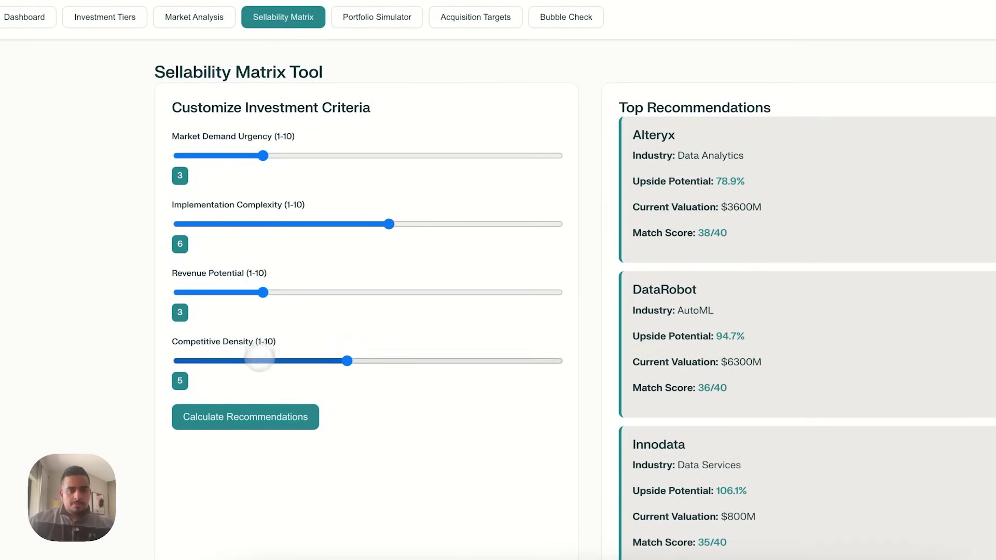
pyautogui.click(258, 361)
pyautogui.click(268, 416)
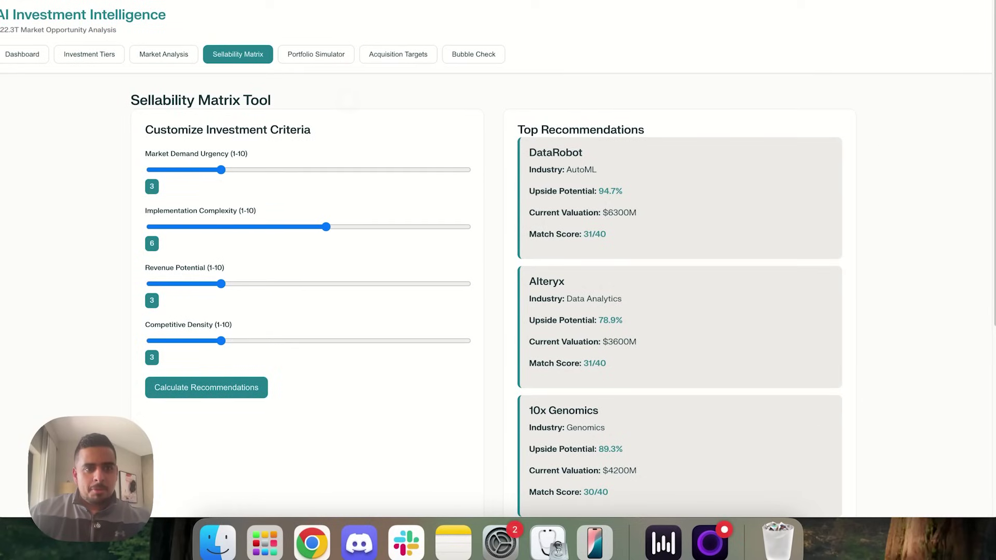
pyautogui.click(316, 54)
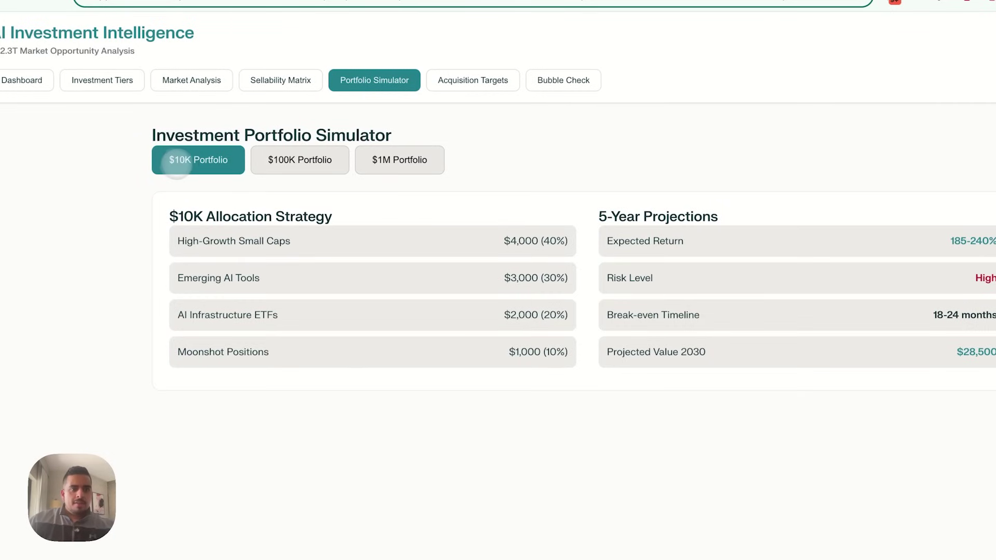
# - Switch the portfolio simulator from the $100K allocation to the $1M allocation, projecting $1,850,000 by 2030
pyautogui.click(304, 162)
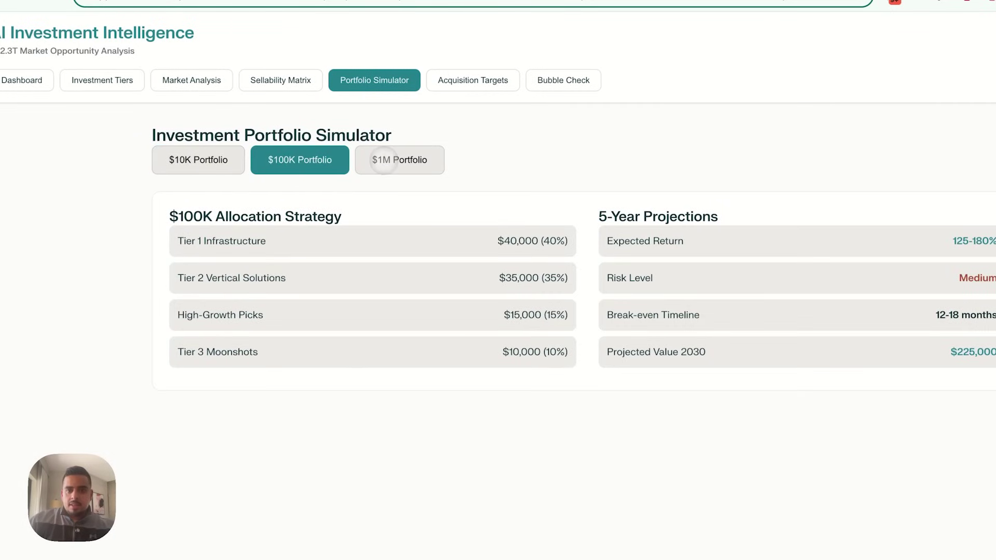
pyautogui.click(384, 161)
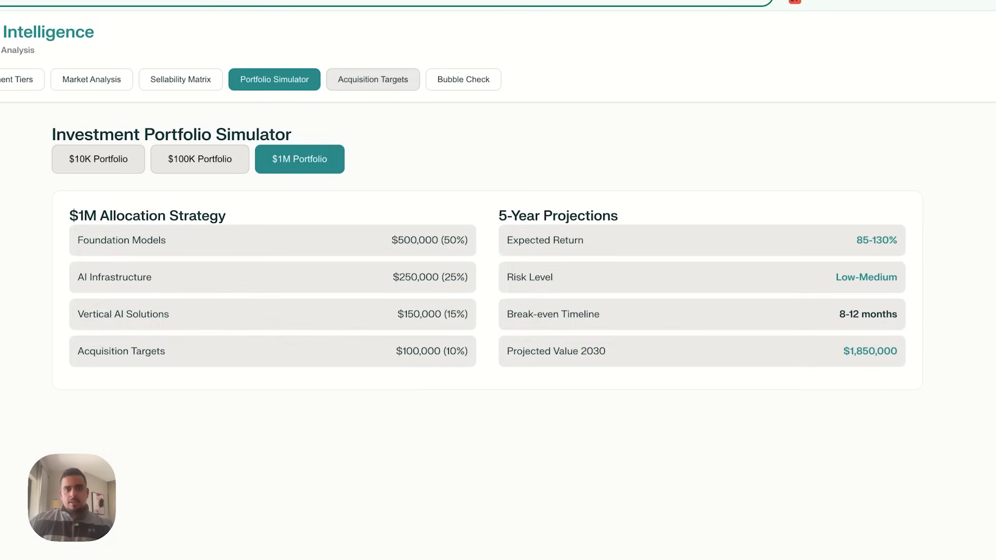
# - Browse the Acquisition Targets table of AI companies and scores, then bring up the Bubble Check
pyautogui.click(398, 54)
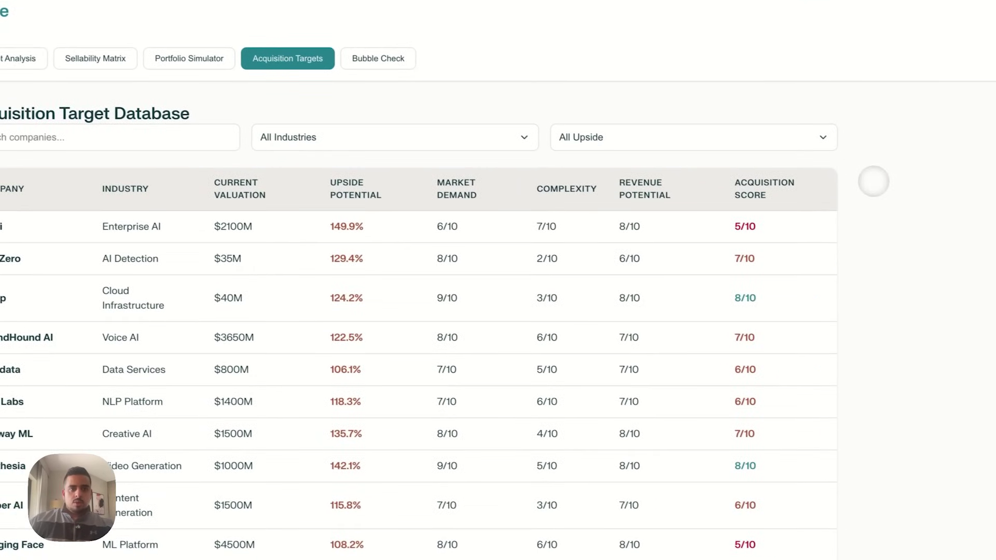
pyautogui.scroll(-2, 866, 185)
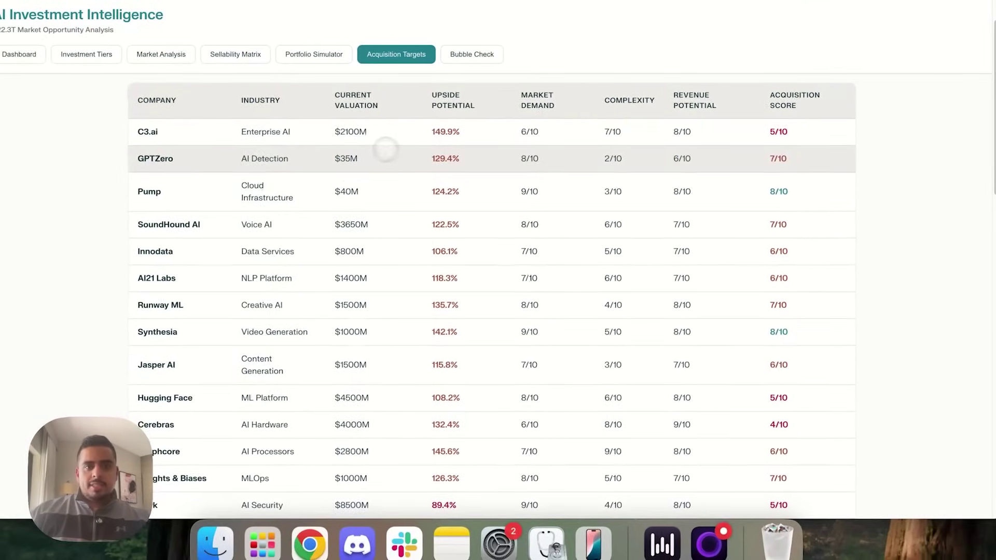
pyautogui.scroll(-5, 385, 150)
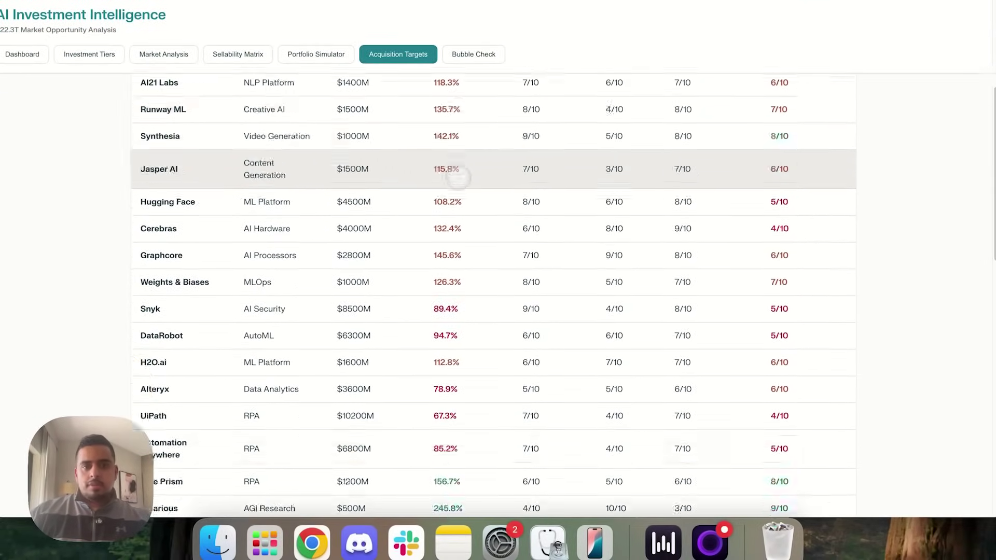
pyautogui.scroll(-10, 458, 177)
pyautogui.scroll(15, 466, 213)
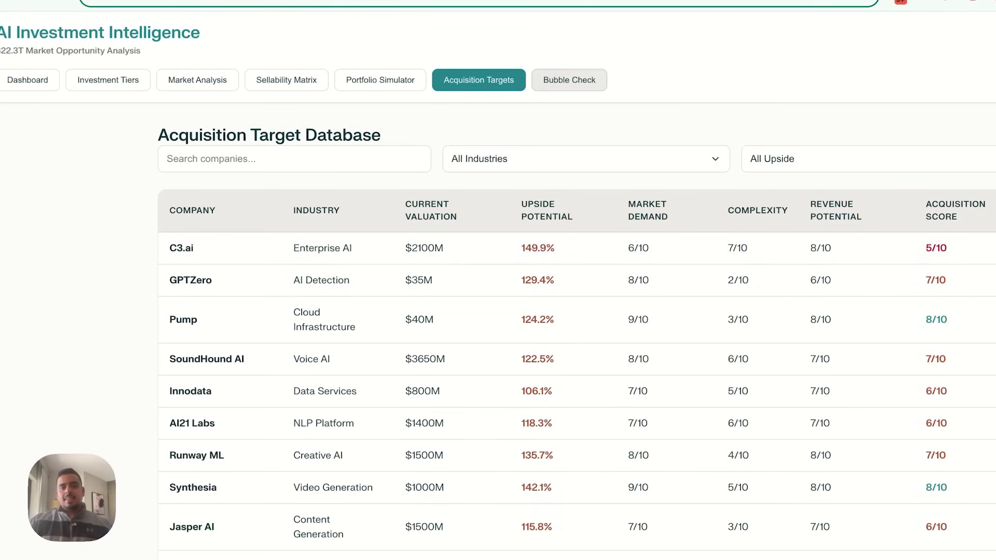
pyautogui.click(451, 61)
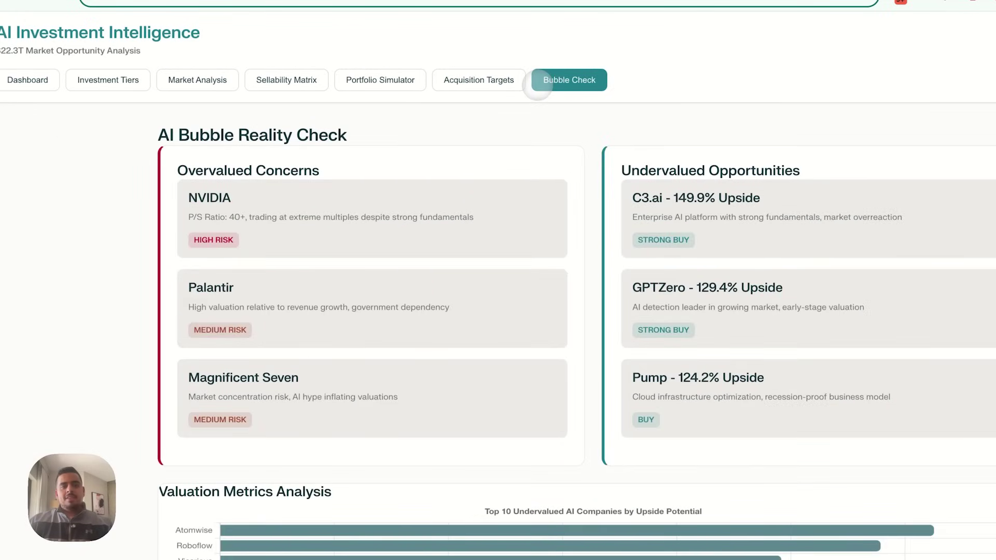
# - Scroll through the AI Bubble Reality Check down to the Valuation Metrics Analysis chart
pyautogui.scroll(-1, 23, 138)
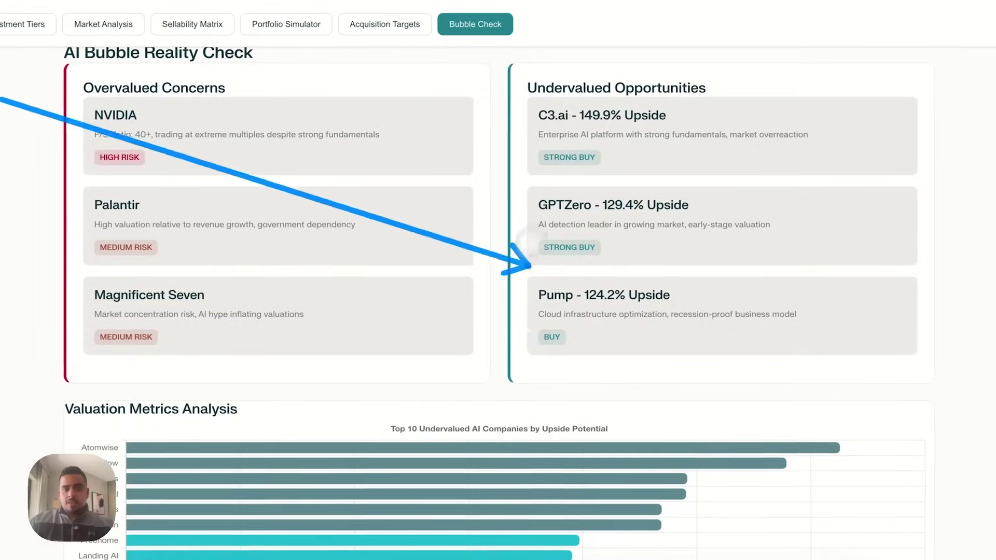
pyautogui.scroll(-1, 482, 260)
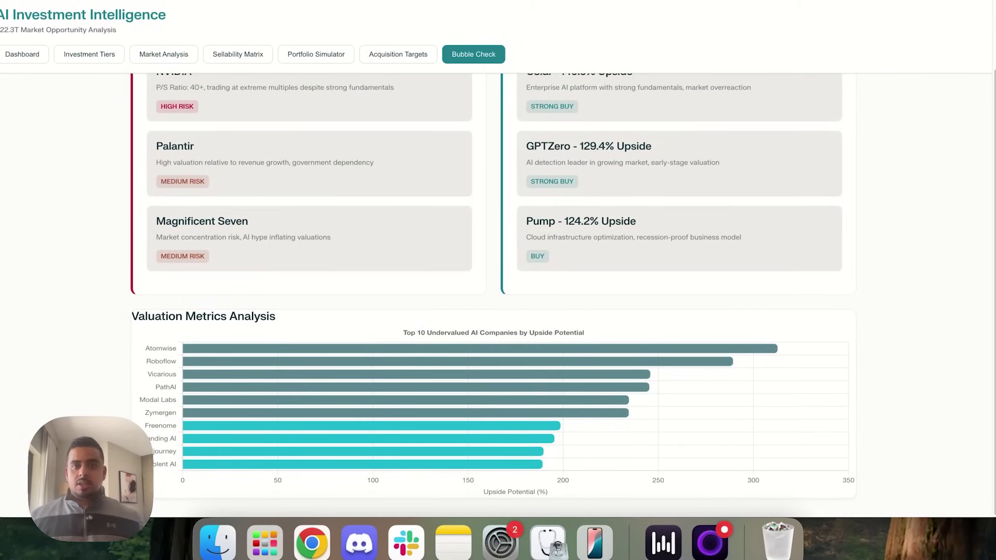
pyautogui.scroll(2, 420, 296)
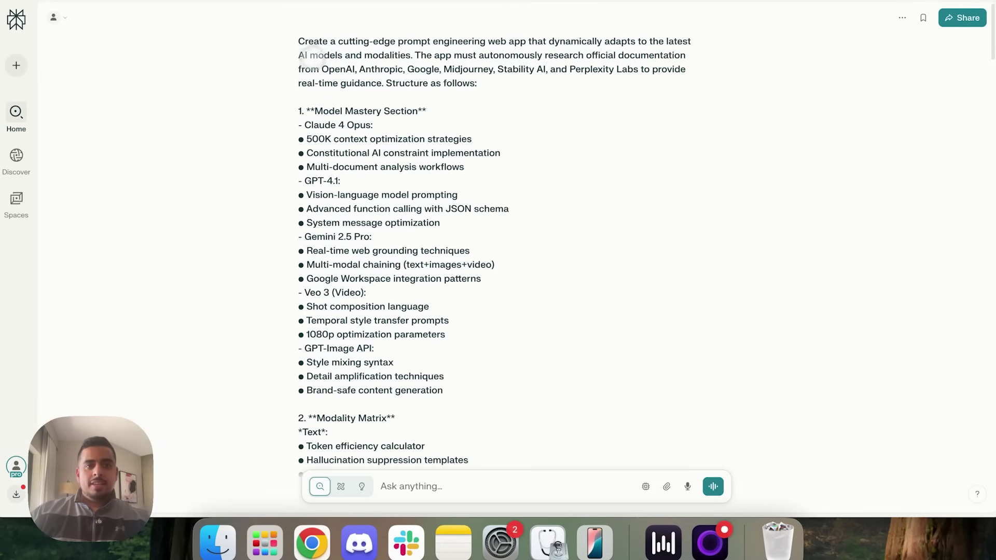
# - Scroll past the prompt to the AI Prompt Mastery 2025 preview and view it full screen
pyautogui.scroll(-15, 312, 59)
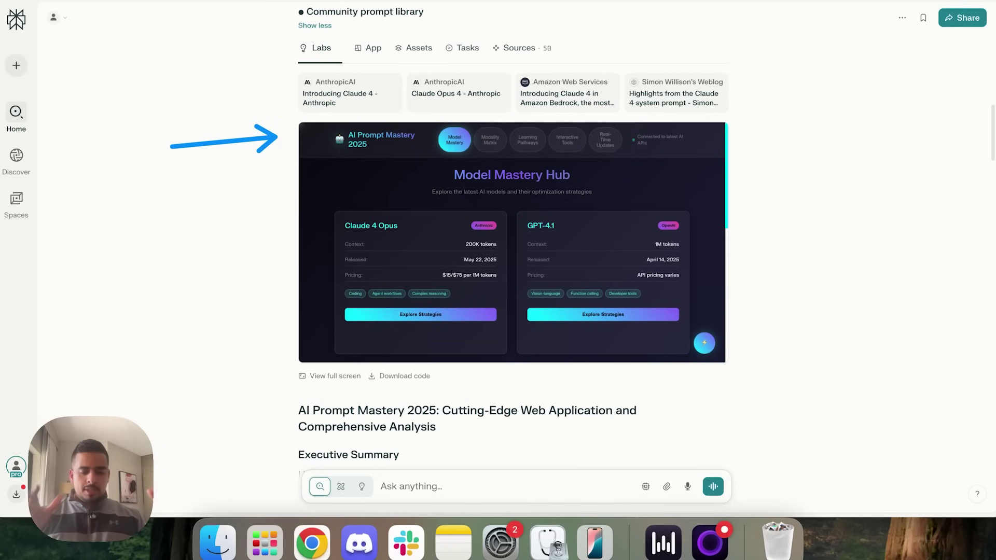
pyautogui.scroll(10, 280, 121)
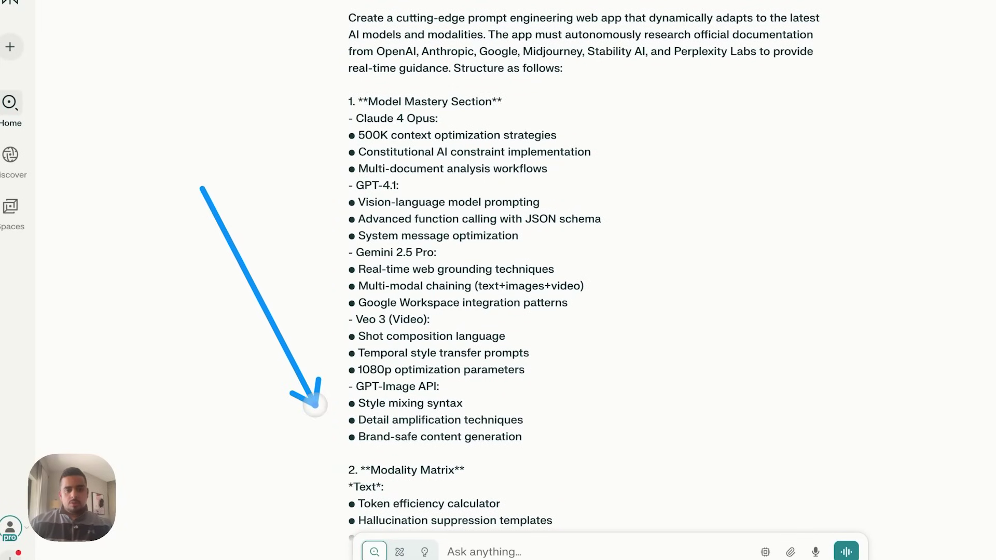
pyautogui.scroll(-8, 316, 396)
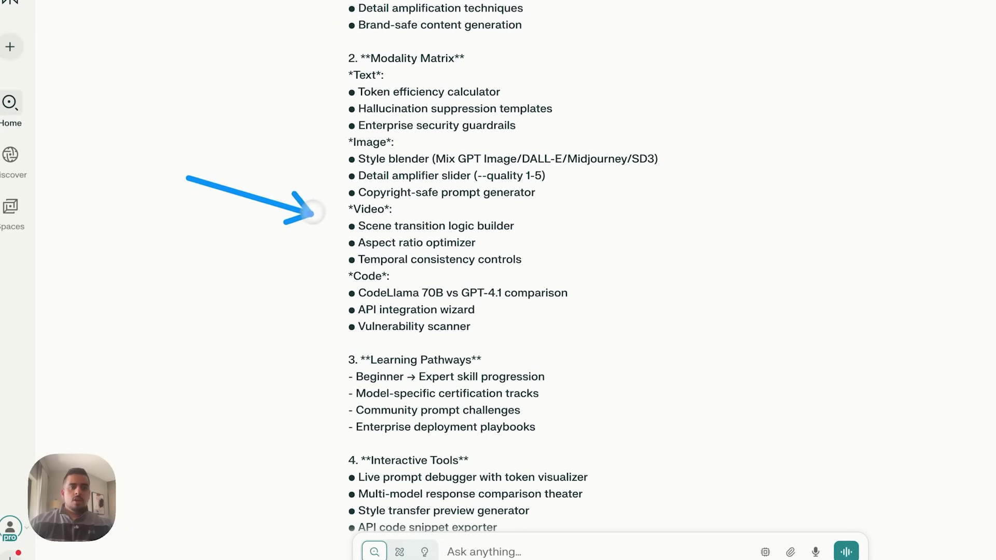
pyautogui.scroll(-5, 315, 257)
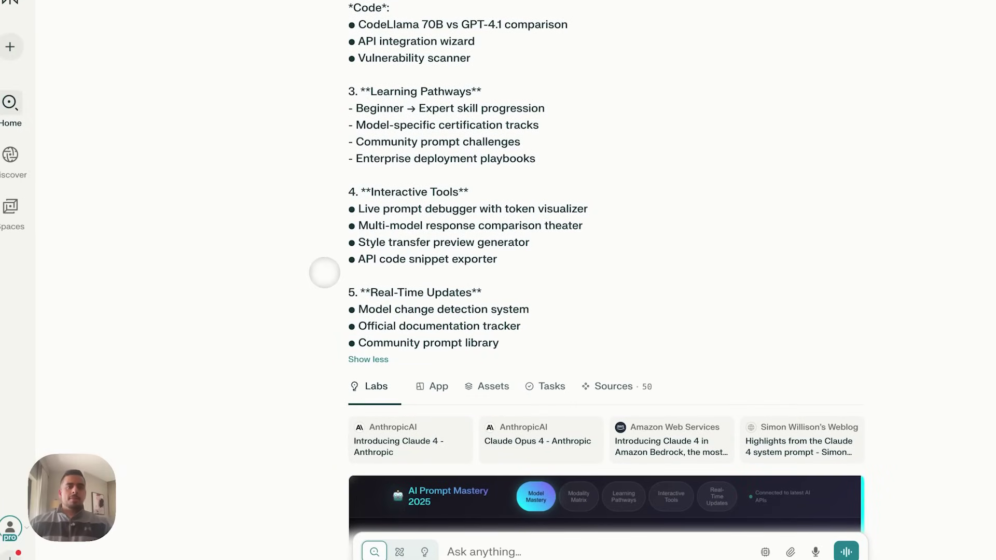
pyautogui.scroll(-5, 617, 311)
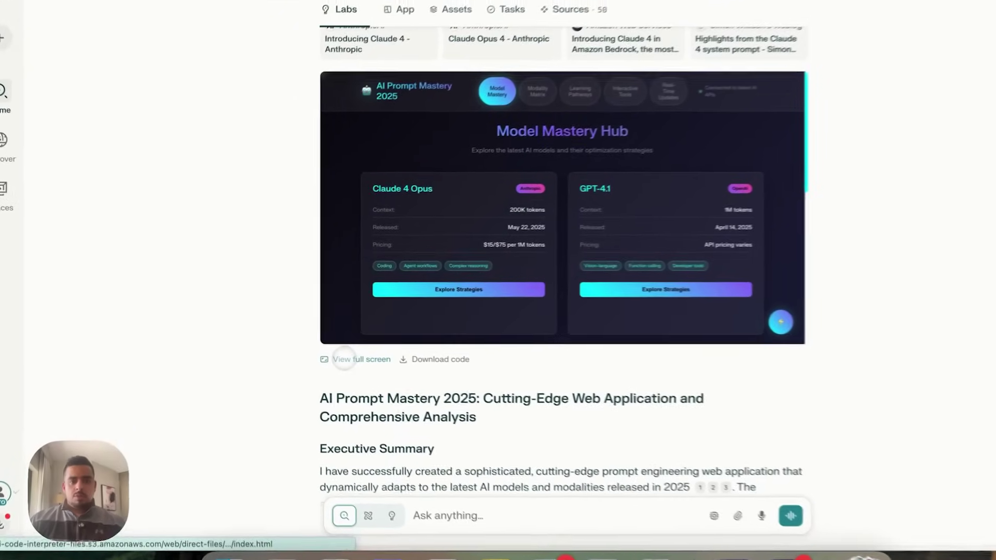
pyautogui.click(334, 349)
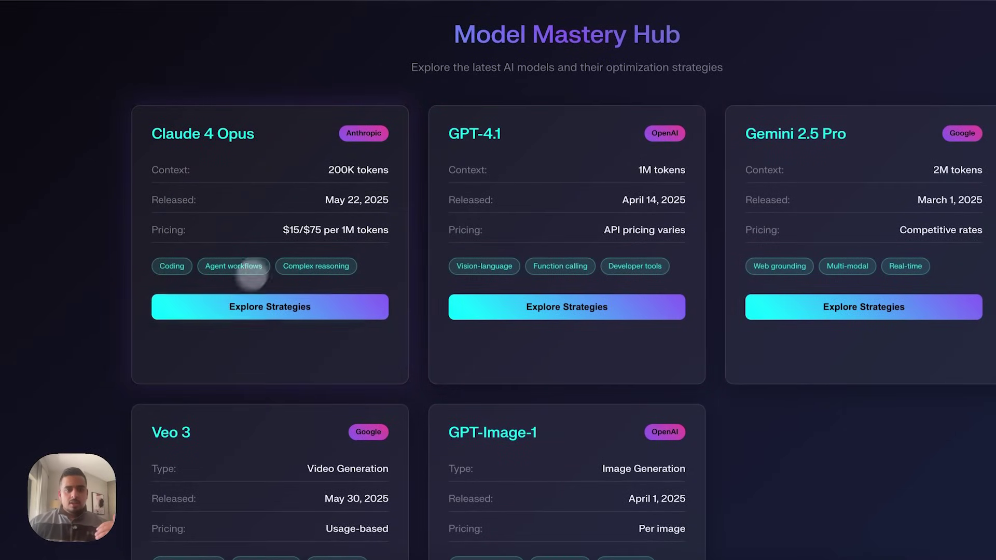
# - Reveal the optimization strategies for Claude 4 Opus, GPT-4.1 and Gemini 2.5 Pro
pyautogui.click(261, 307)
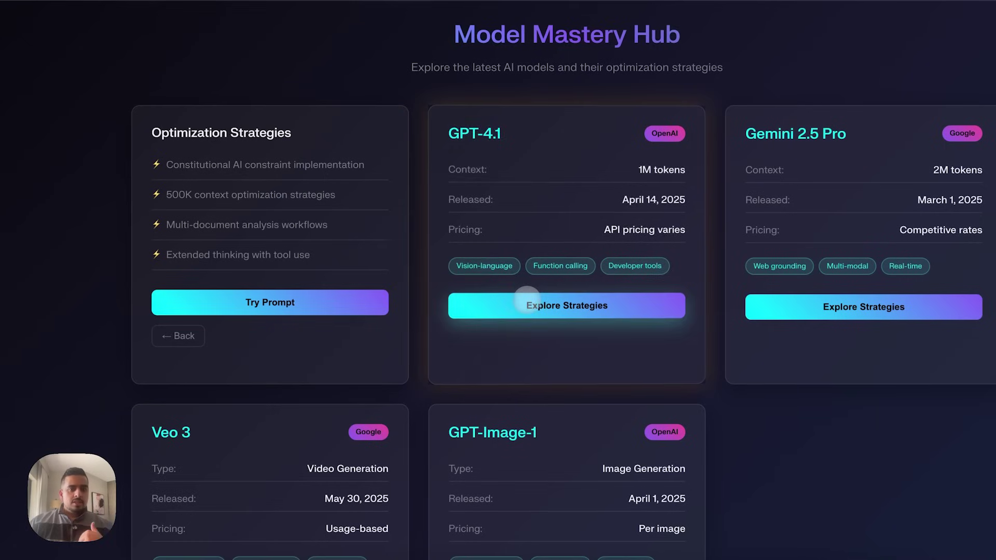
pyautogui.click(523, 305)
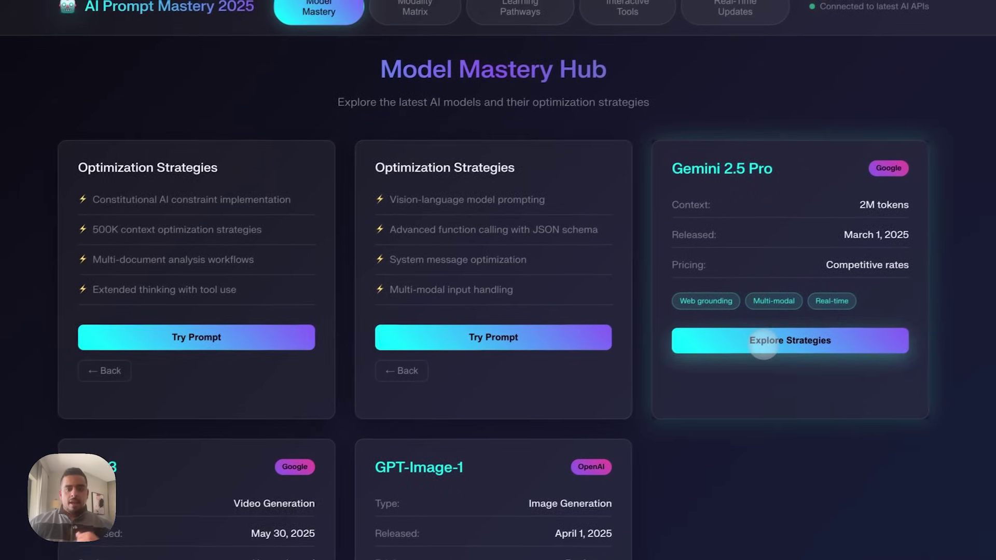
pyautogui.click(851, 307)
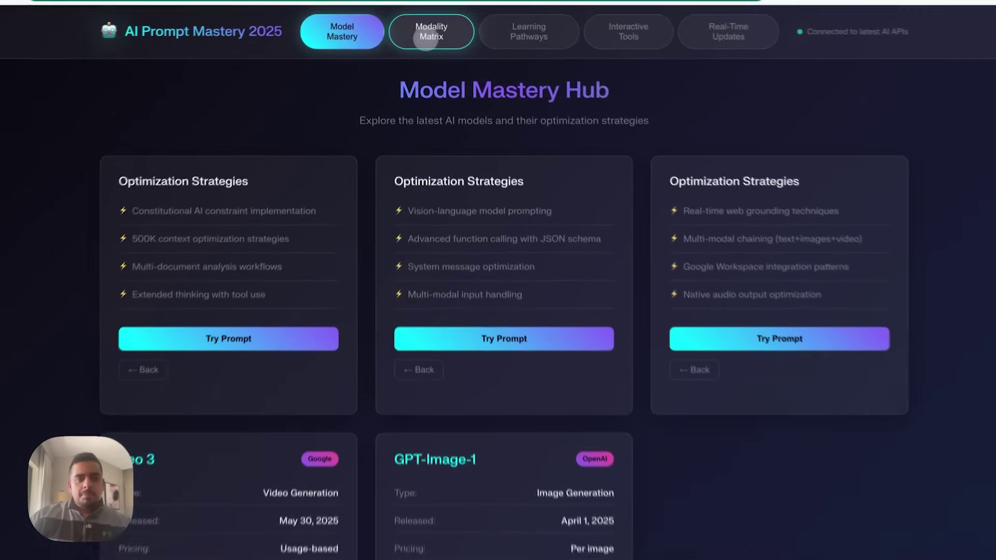
# - Look through the app's Modality Matrix page
pyautogui.click(425, 38)
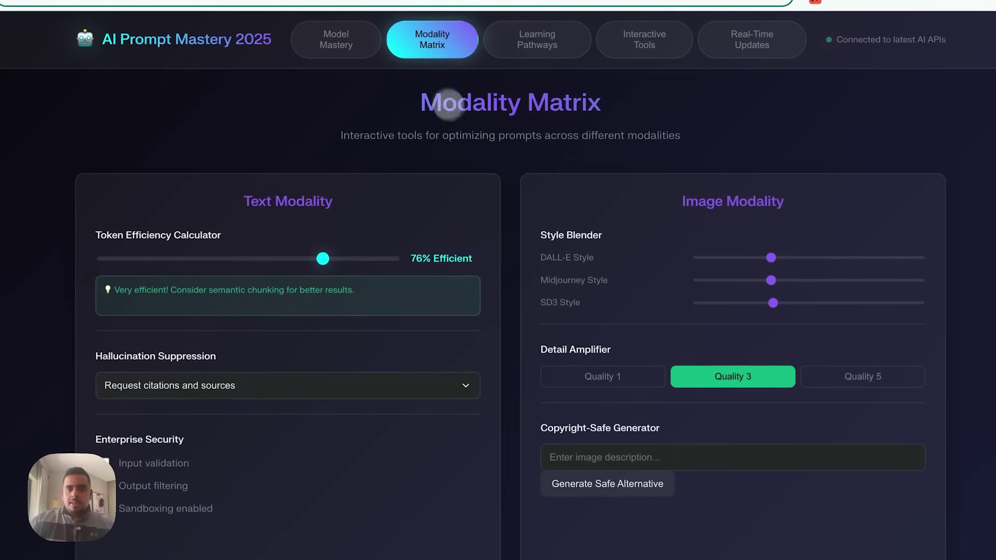
pyautogui.scroll(-4, 503, 182)
pyautogui.scroll(-6, 508, 189)
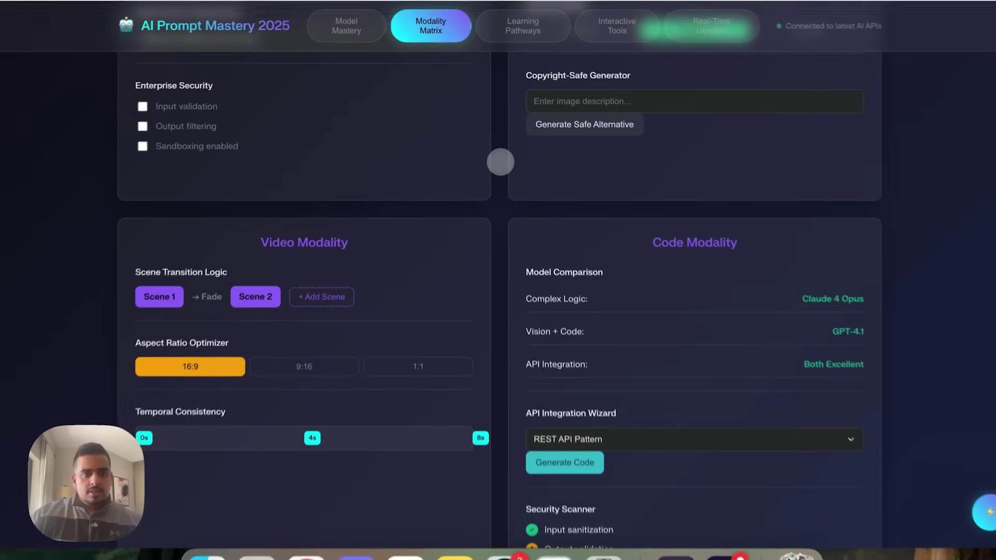
pyautogui.scroll(10, 496, 151)
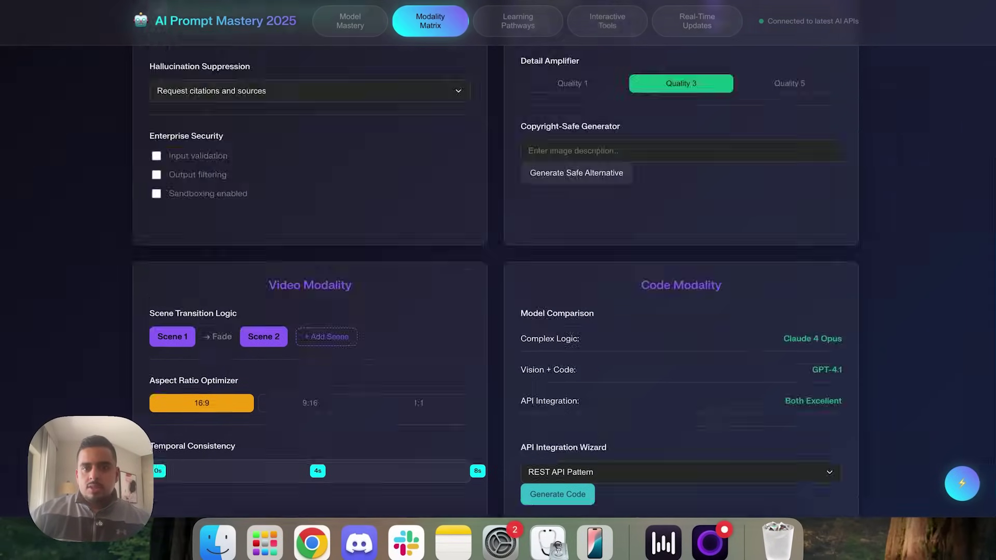
# - Show the Learning Pathways page, drawing arrows from the Beginner Track toward the advanced tracks
pyautogui.click(500, 16)
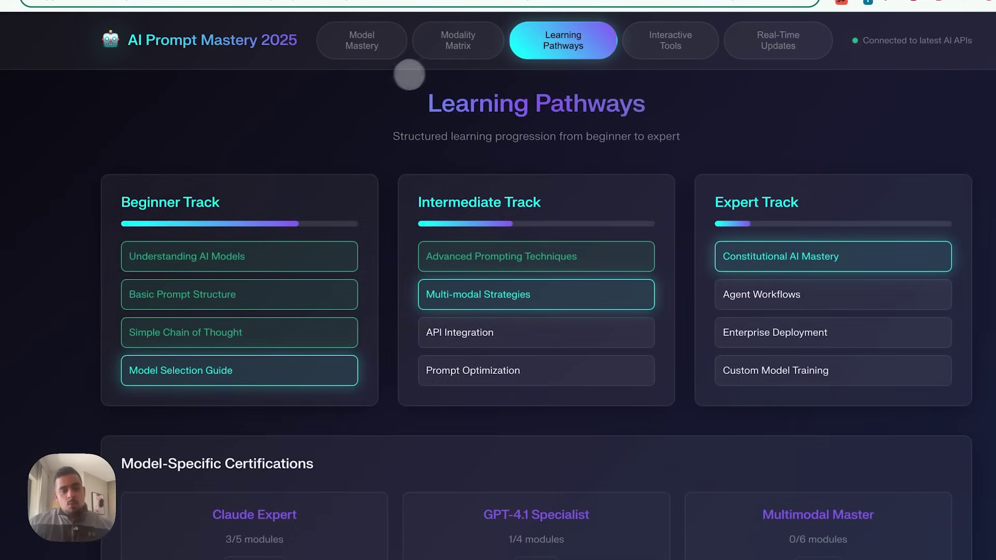
pyautogui.moveTo(269, 109); pyautogui.dragTo(155, 171)
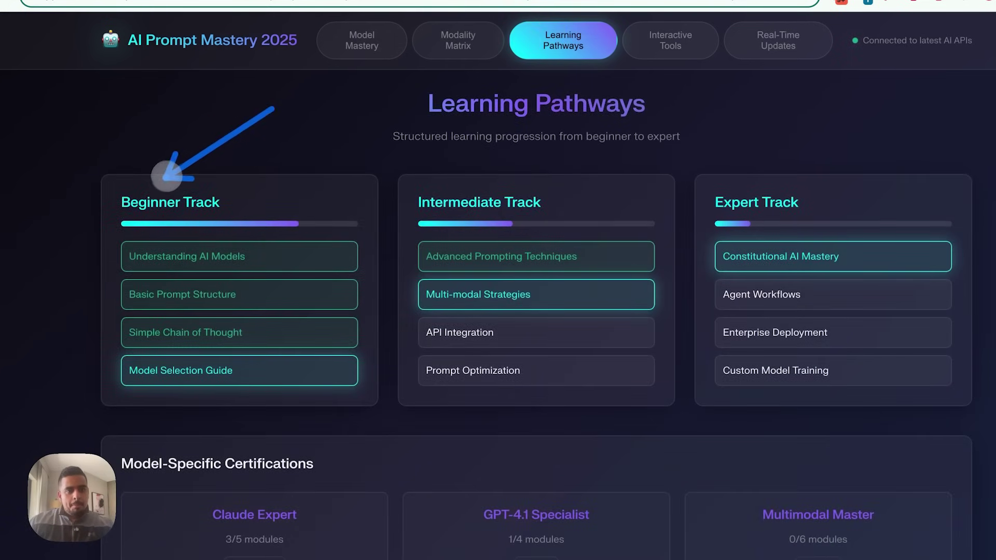
pyautogui.moveTo(270, 109); pyautogui.dragTo(596, 172)
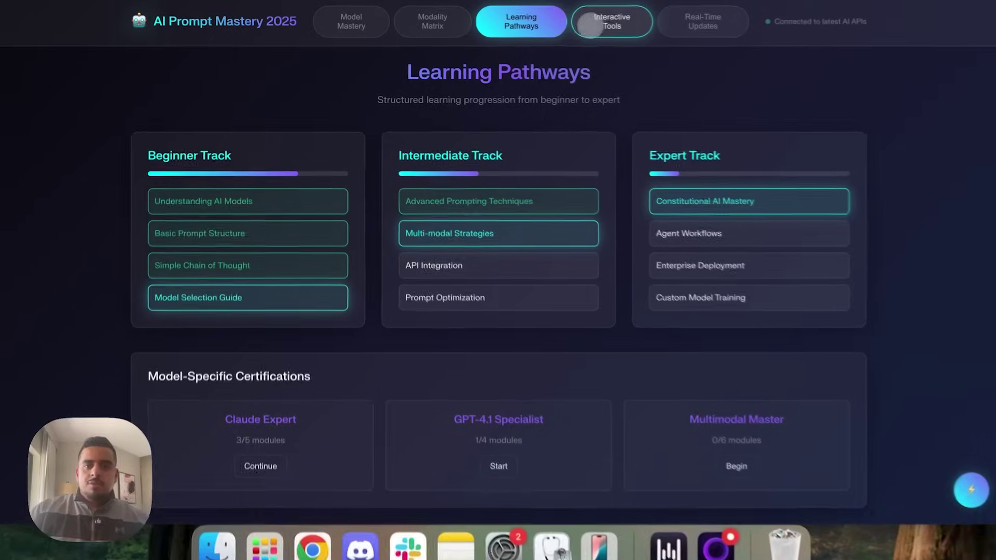
# - Replace the sample prompt in the Interactive Tools debugger with a new pasted request
pyautogui.click(649, 43)
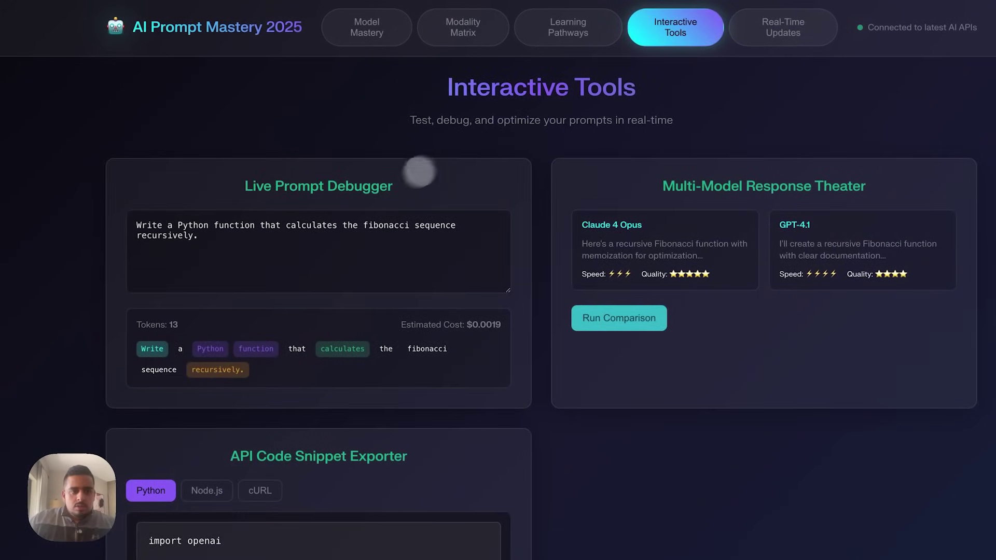
pyautogui.scroll(-1, 384, 176)
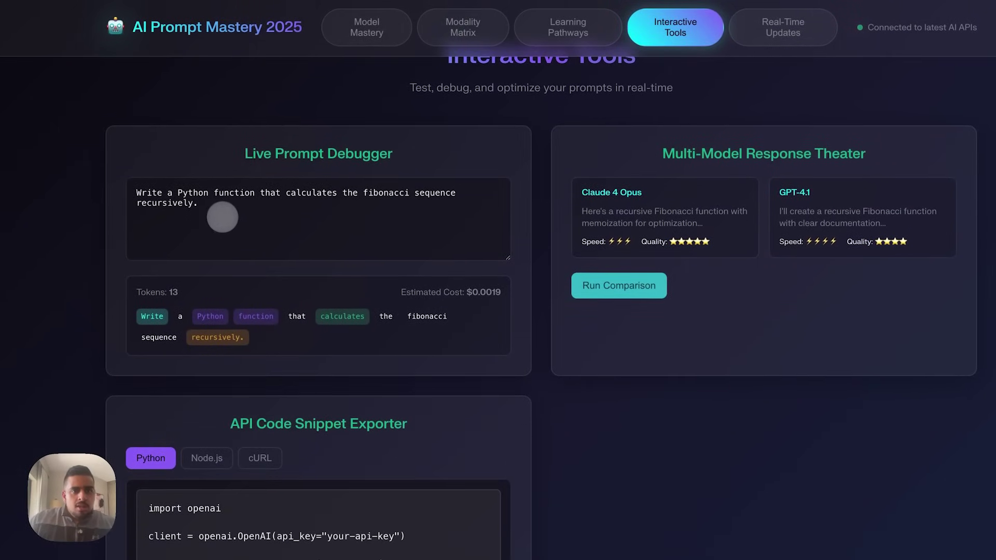
pyautogui.moveTo(210, 212); pyautogui.dragTo(121, 195)
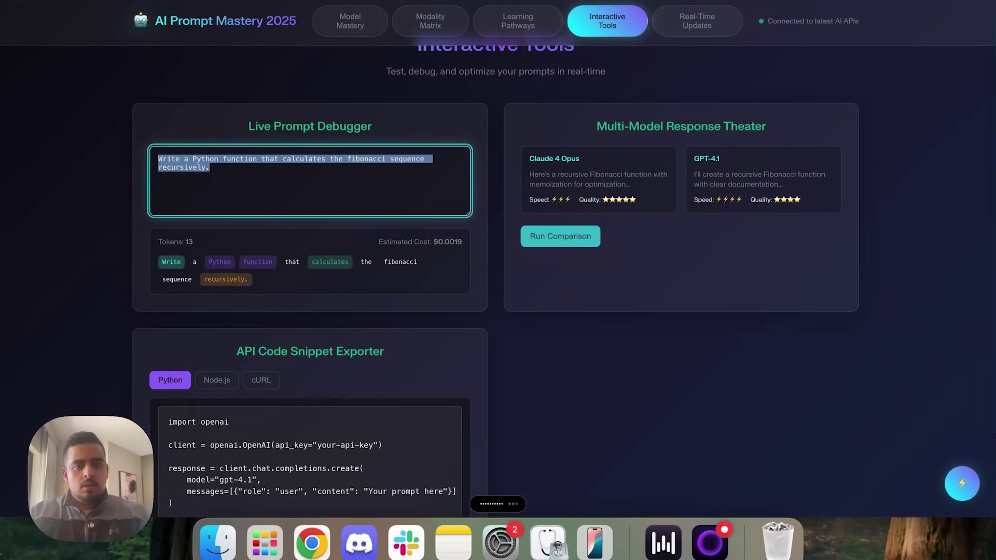
pyautogui.press('super+v')
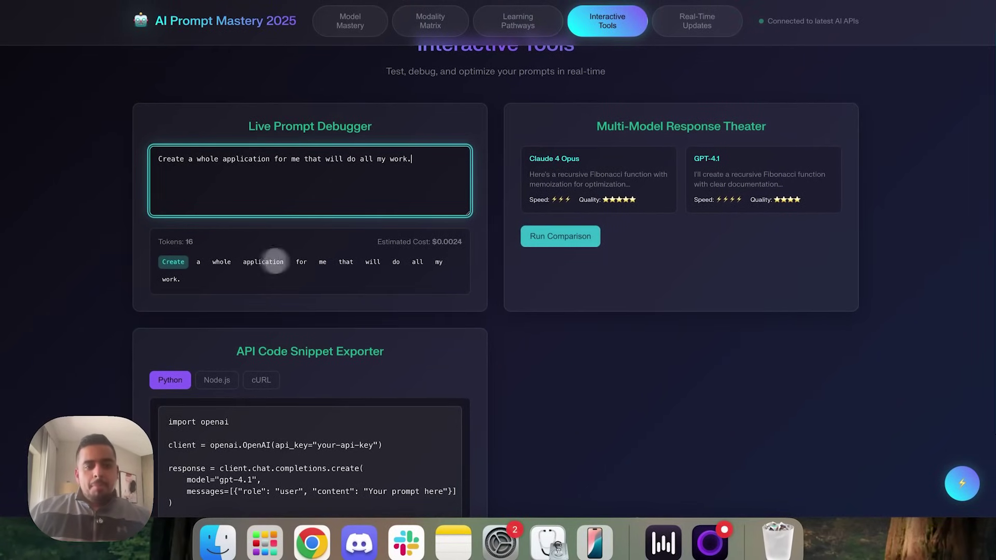
# - Copy the generated API code snippet and run the multi-model response comparison
pyautogui.scroll(-3, 296, 260)
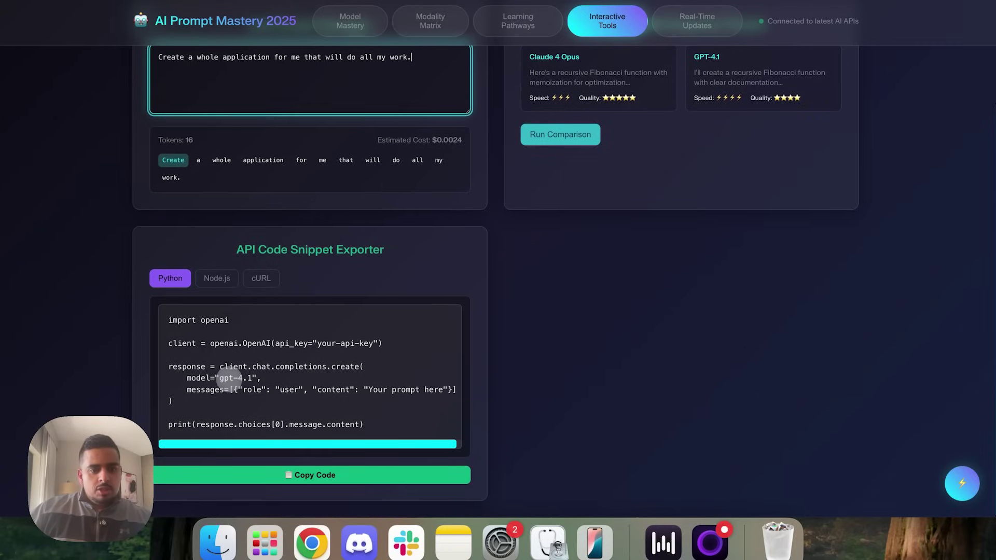
pyautogui.click(284, 473)
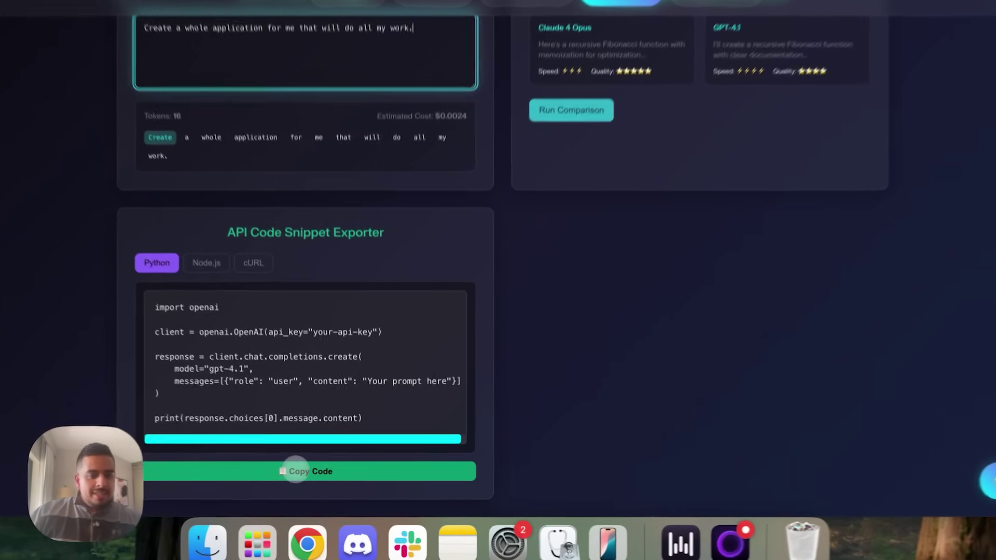
pyautogui.scroll(3, 560, 337)
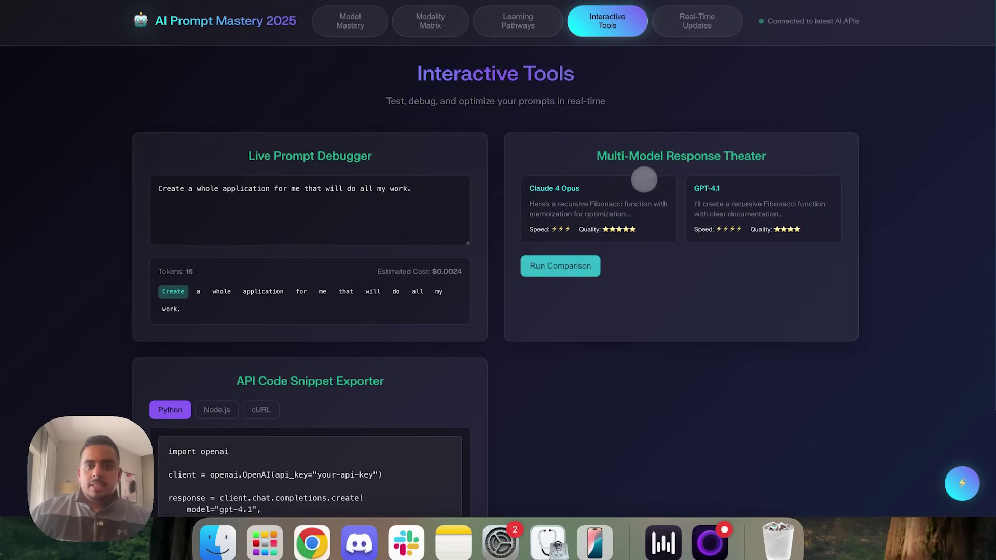
pyautogui.click(570, 266)
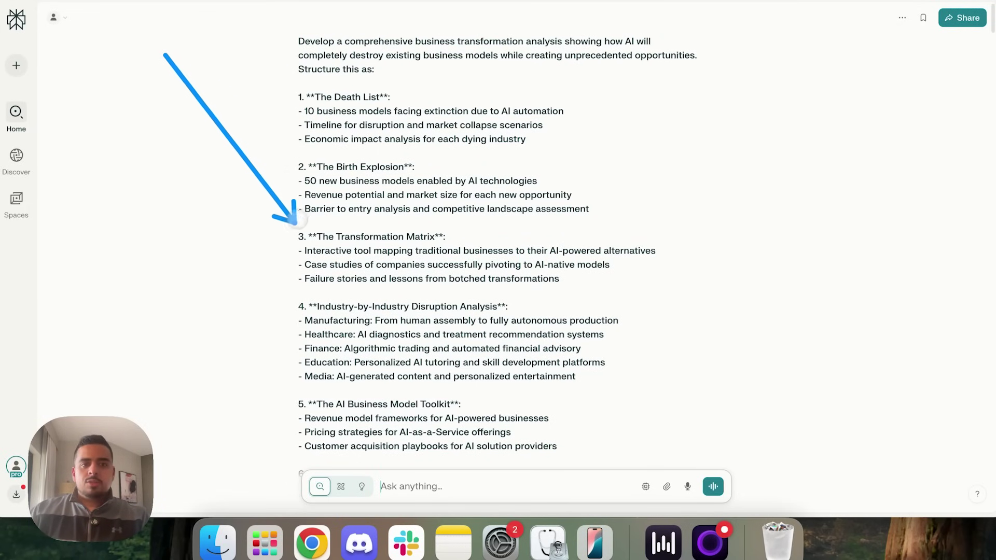
# - Scroll through the business transformation prompt down to the AI Business Transformation Simulator preview
pyautogui.scroll(-5, 277, 227)
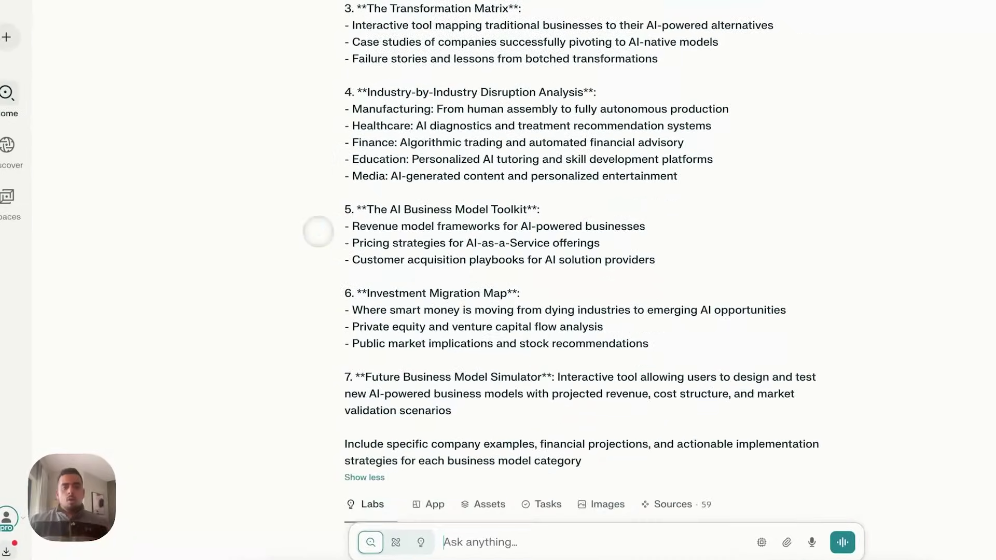
pyautogui.scroll(-1, 318, 232)
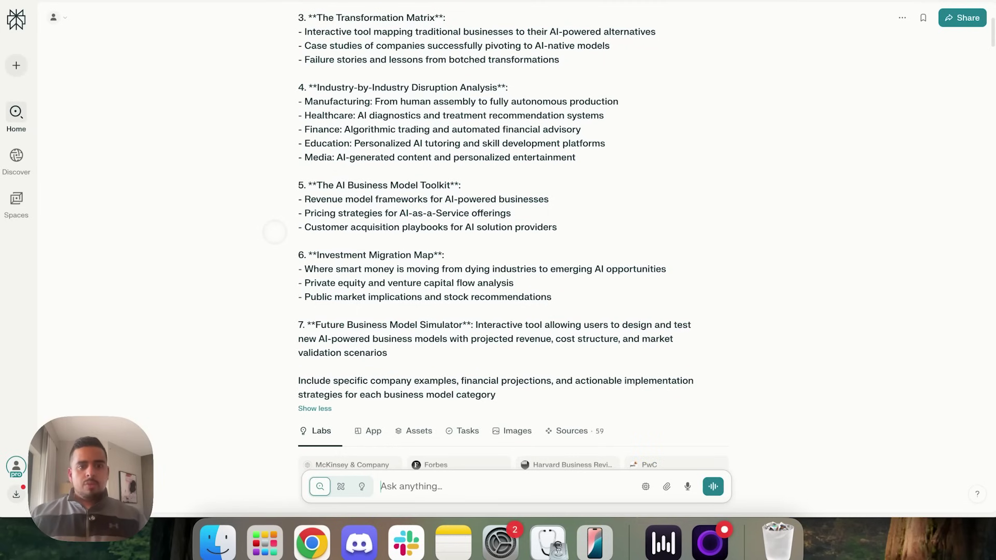
pyautogui.scroll(-5, 275, 232)
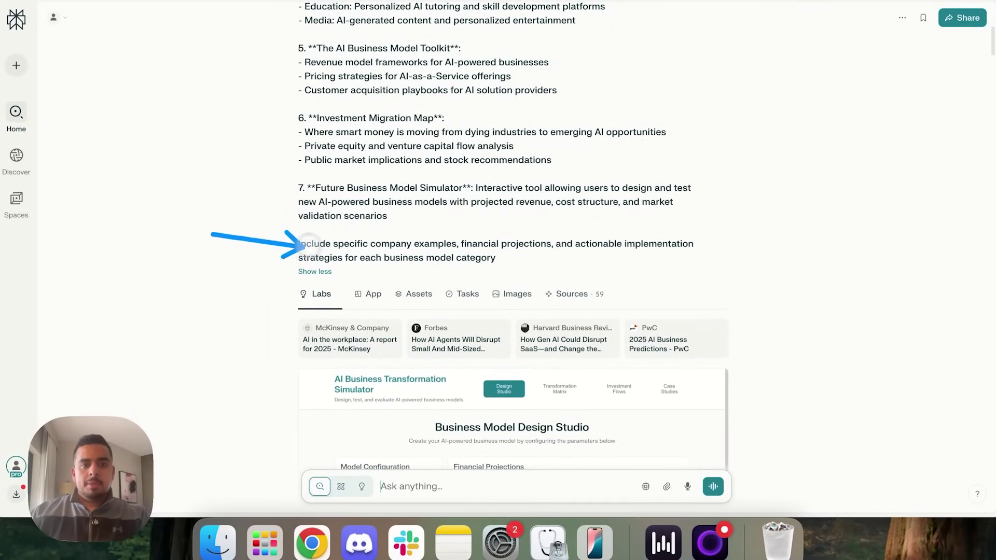
pyautogui.scroll(-5, 212, 264)
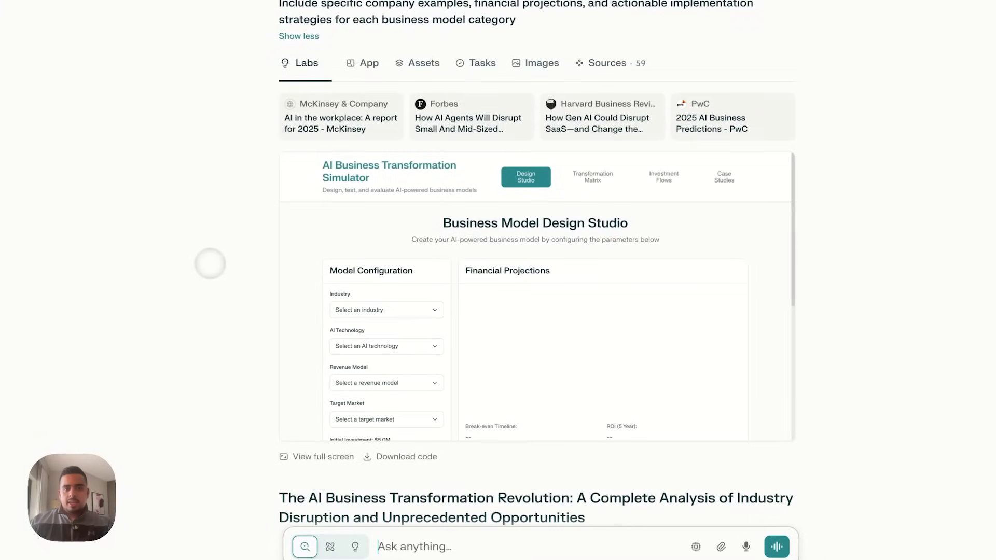
# - In the Design Studio, set the industry to Manufacturing and AI technology to Machine Learning
pyautogui.click(591, 179)
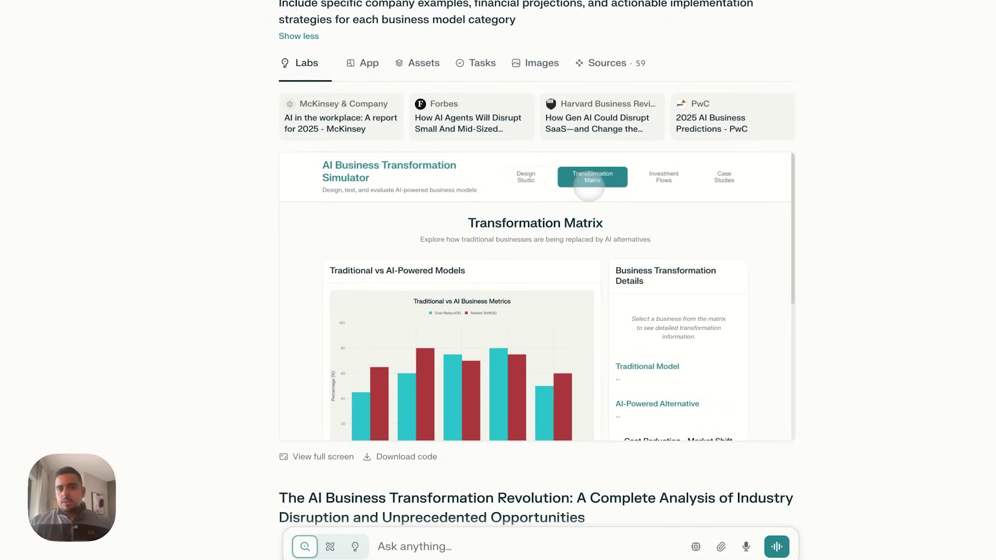
pyautogui.click(534, 178)
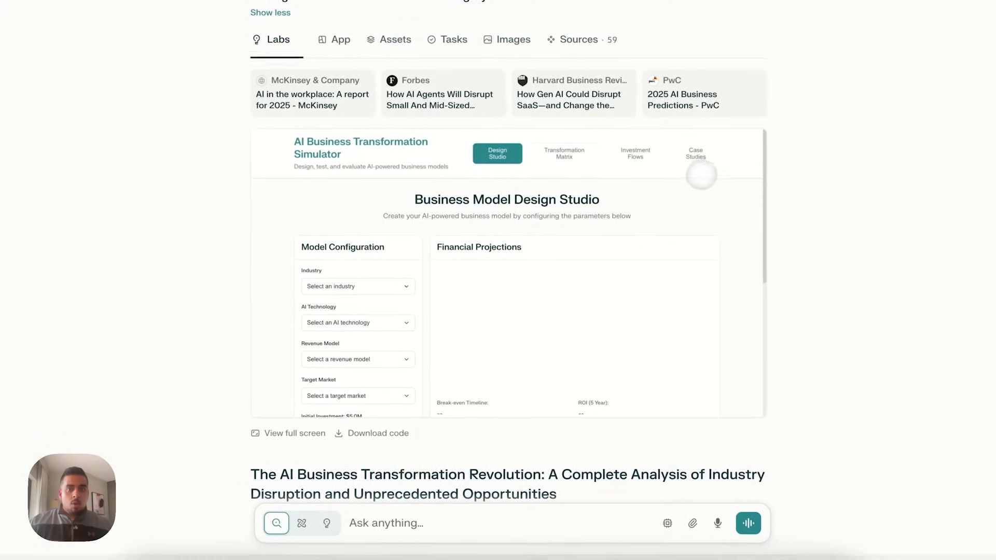
pyautogui.scroll(-3, 356, 234)
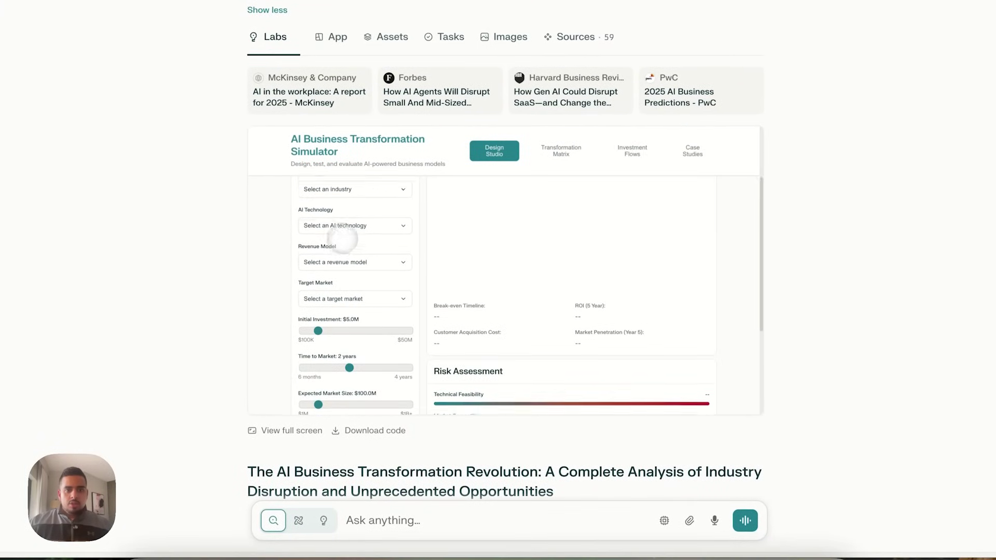
pyautogui.scroll(2, 346, 233)
pyautogui.click(345, 233)
pyautogui.click(347, 254)
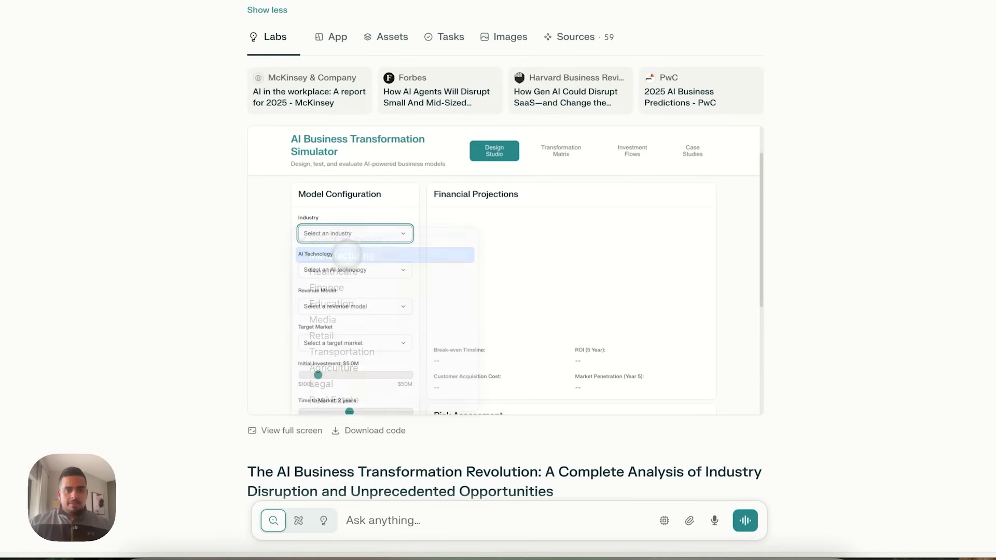
pyautogui.click(353, 270)
pyautogui.click(349, 292)
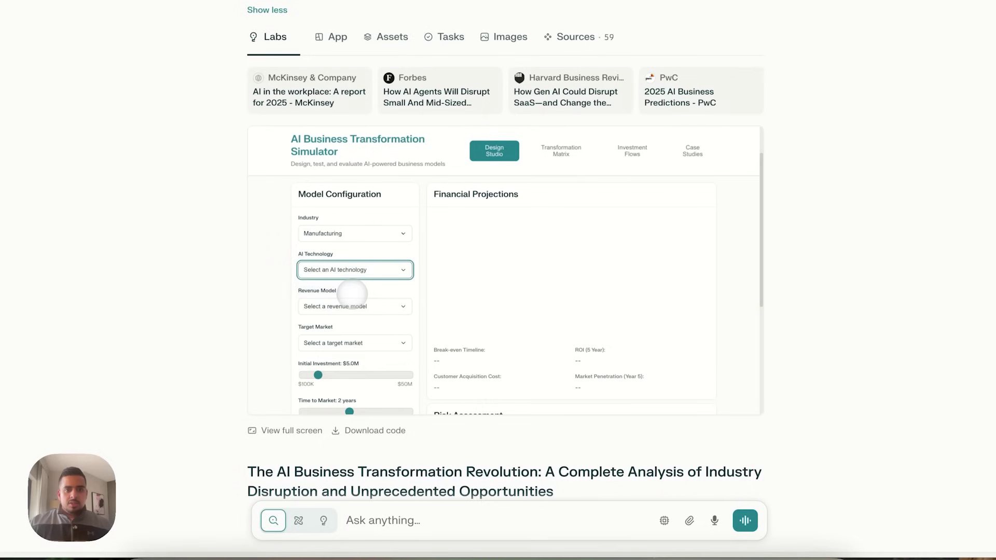
# - Keep SaaS revenue, target Consumers, and generate the business model with its 5/10 risk score
pyautogui.click(350, 307)
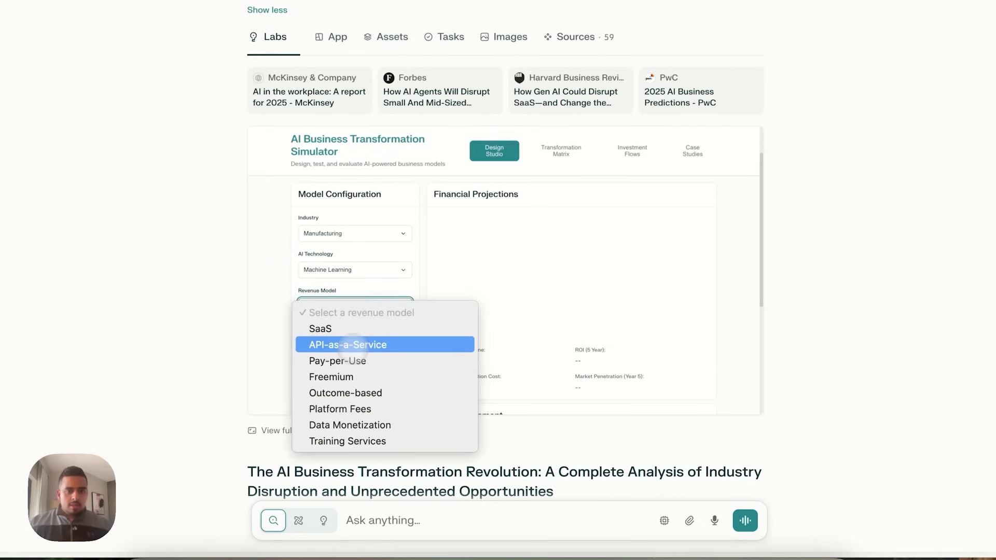
pyautogui.click(349, 328)
pyautogui.click(347, 339)
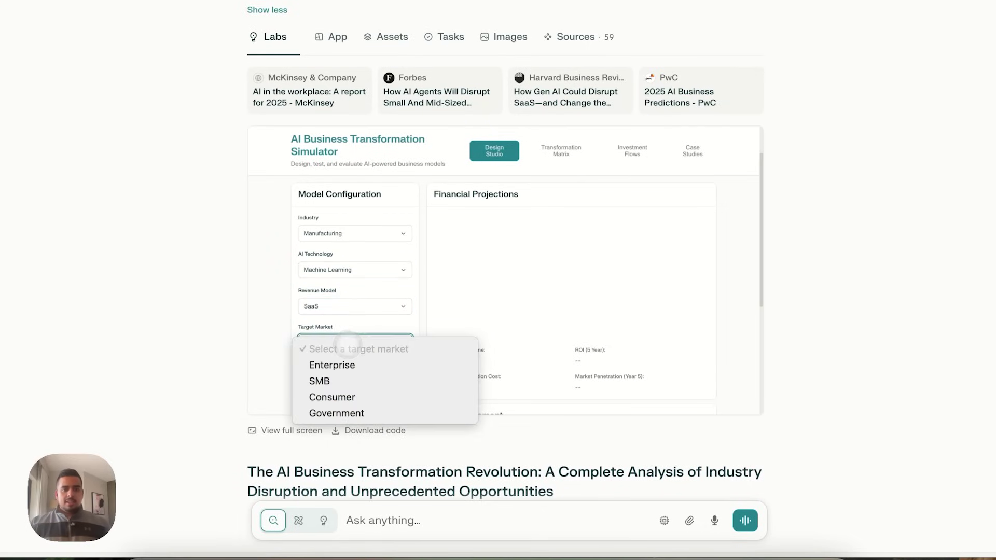
pyautogui.click(348, 397)
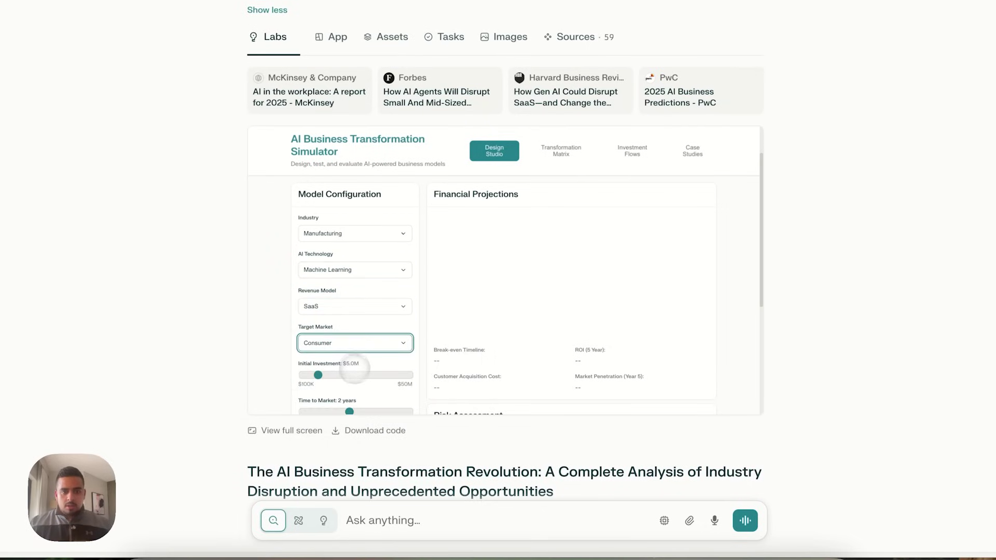
pyautogui.scroll(-3, 356, 378)
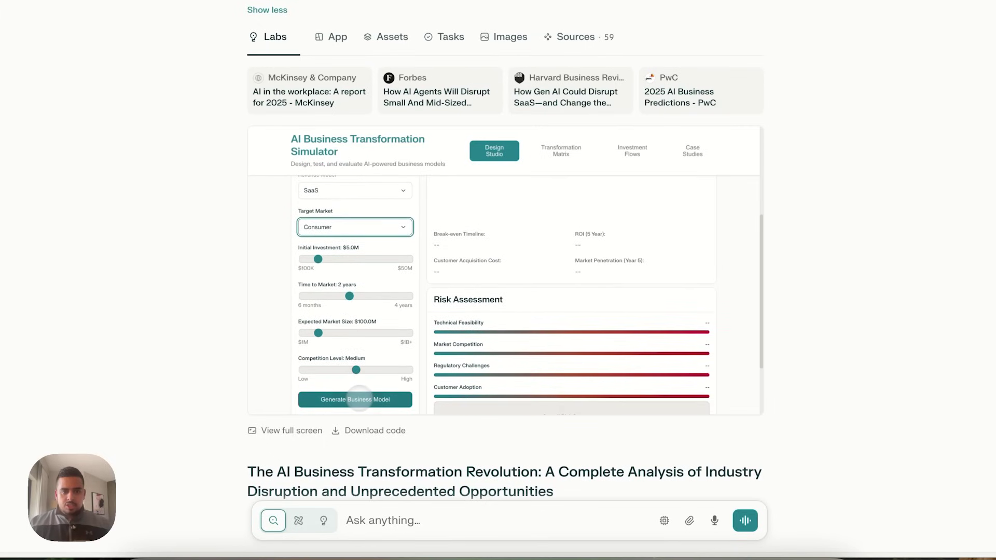
pyautogui.click(358, 400)
pyautogui.scroll(3, 540, 327)
pyautogui.scroll(-5, 540, 327)
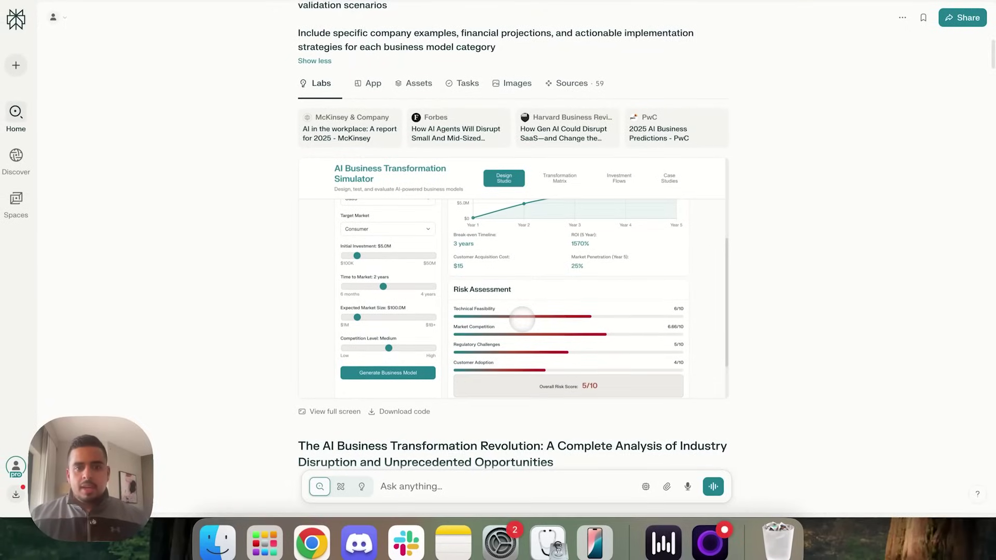
pyautogui.scroll(-2, 522, 319)
# - Switch the simulator to the Transformation Matrix and scroll through its AI-alternative chart and table
pyautogui.scroll(-3, 586, 322)
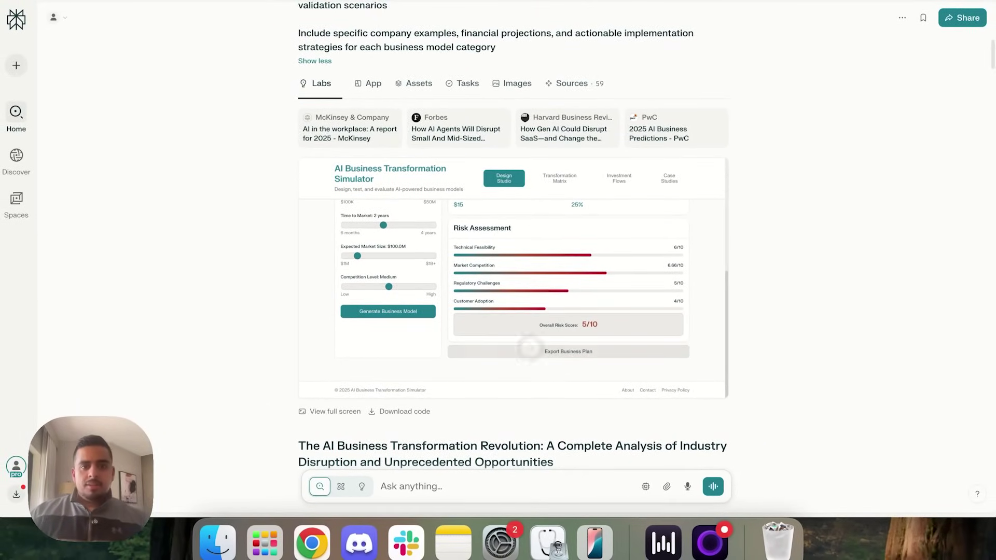
pyautogui.click(553, 175)
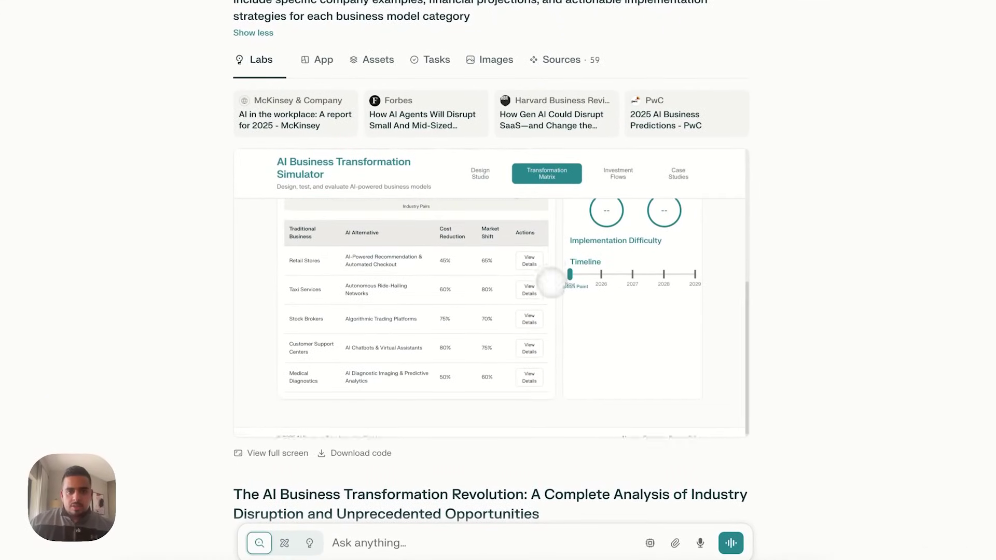
pyautogui.scroll(5, 554, 288)
pyautogui.scroll(-10, 553, 288)
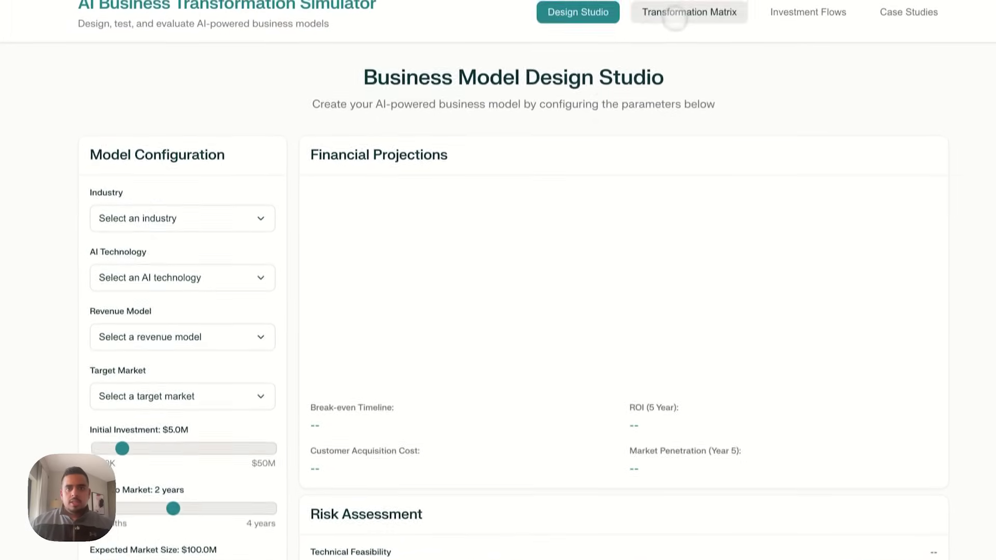
# - In the full-screen Transformation Matrix page, view the Retail Stores transformation details
pyautogui.click(685, 24)
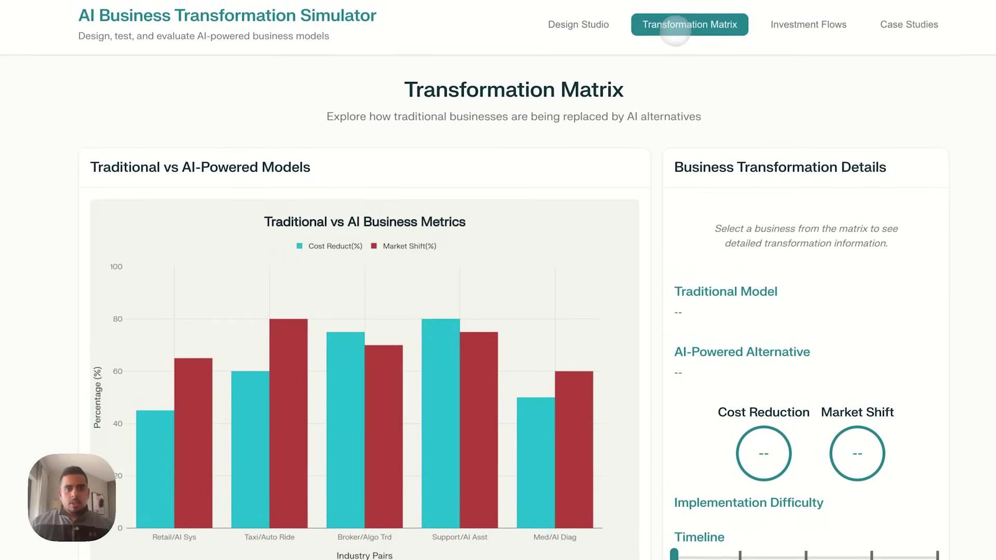
pyautogui.scroll(-3, 589, 191)
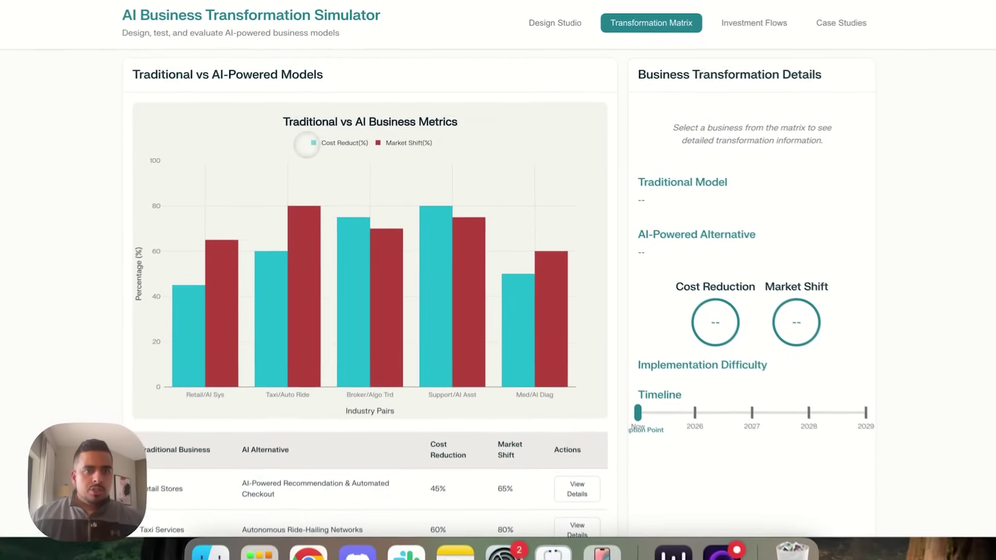
pyautogui.scroll(-4, 358, 171)
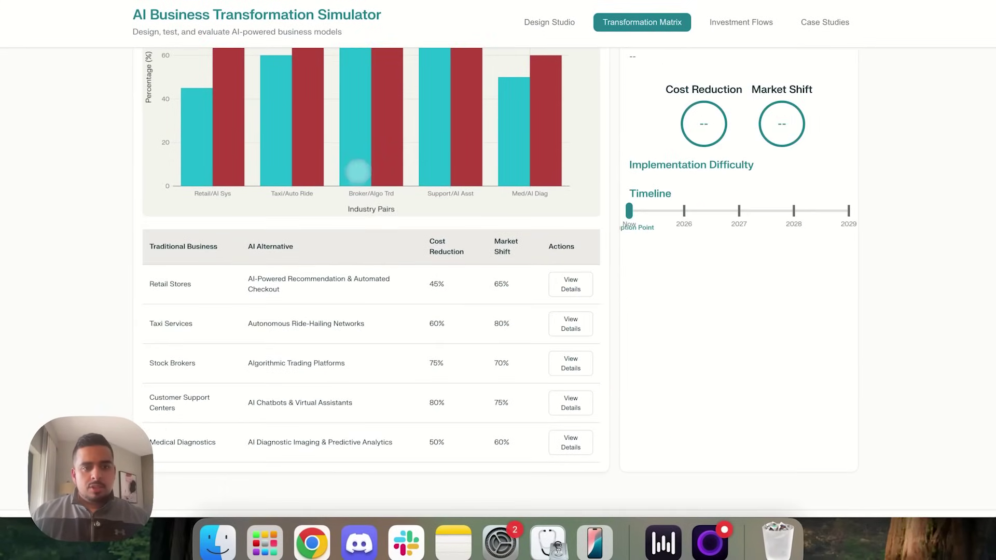
pyautogui.click(571, 285)
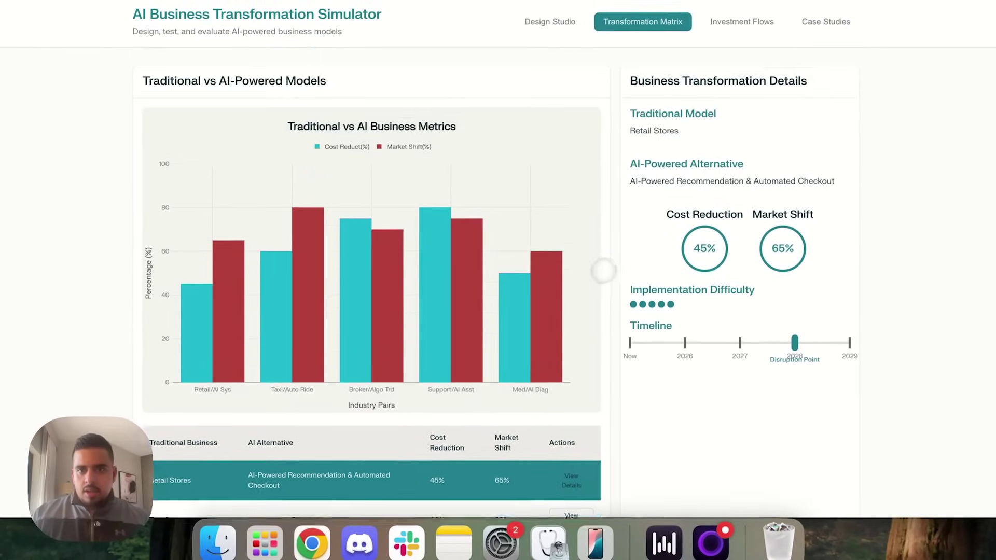
pyautogui.scroll(2, 603, 270)
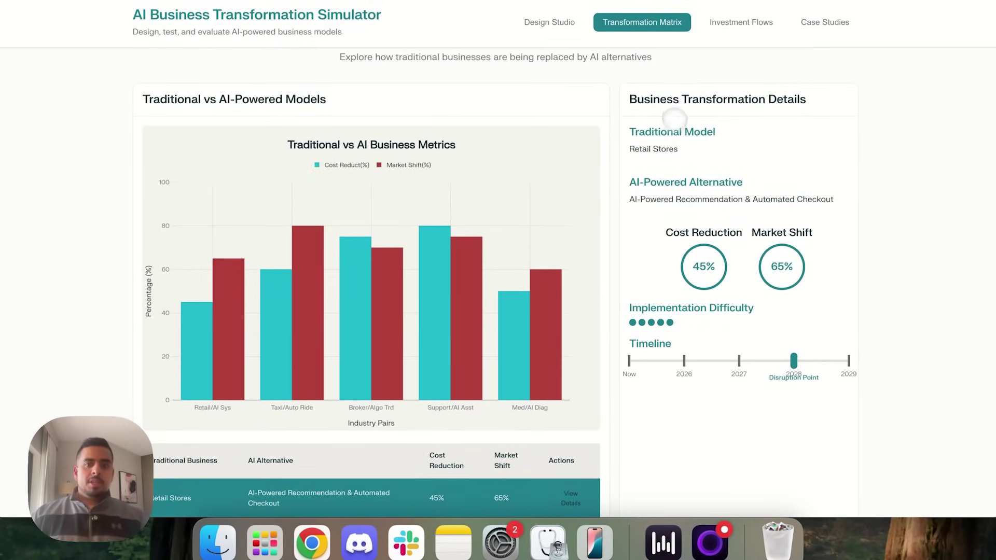
pyautogui.scroll(-5, 674, 207)
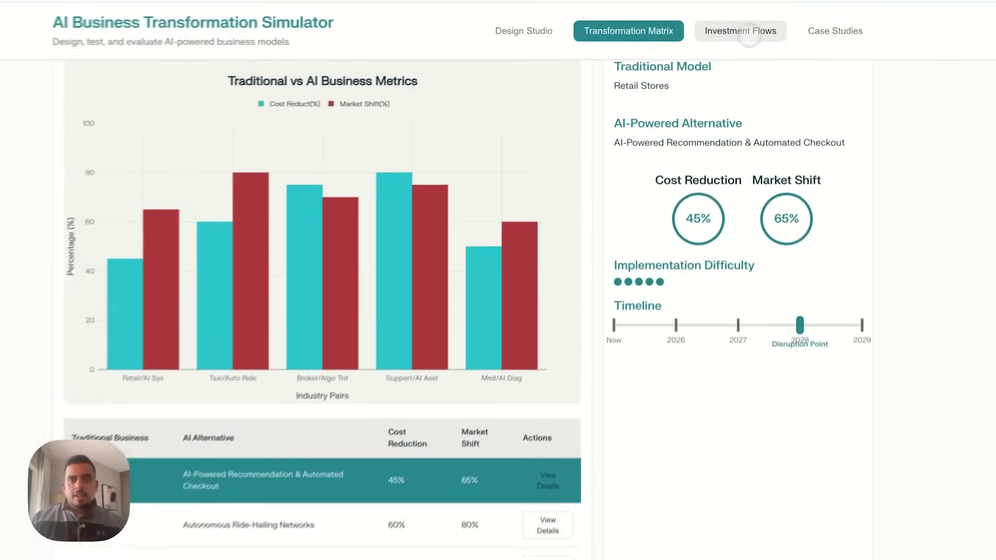
# - Browse the Investment Flows and Case Studies pages
pyautogui.click(741, 22)
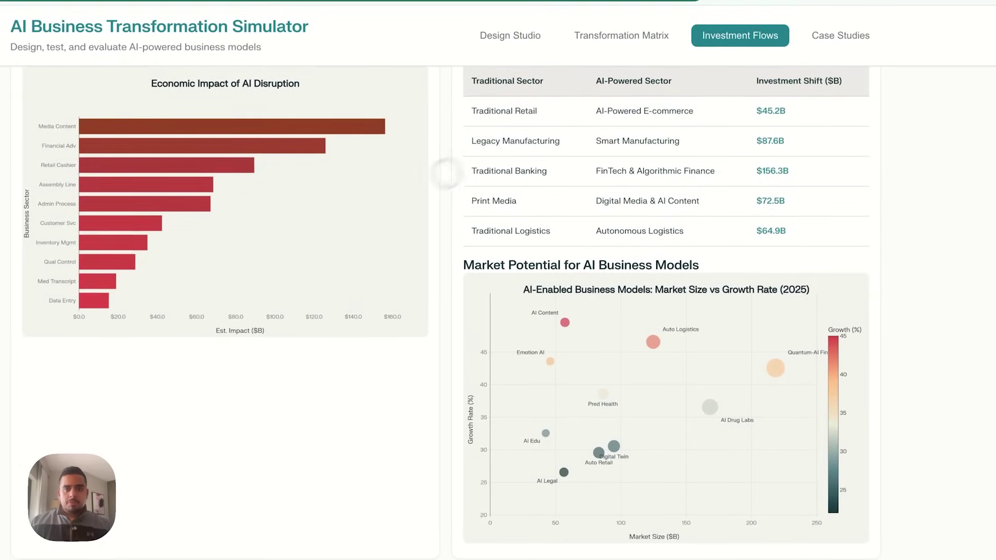
pyautogui.scroll(3, 473, 157)
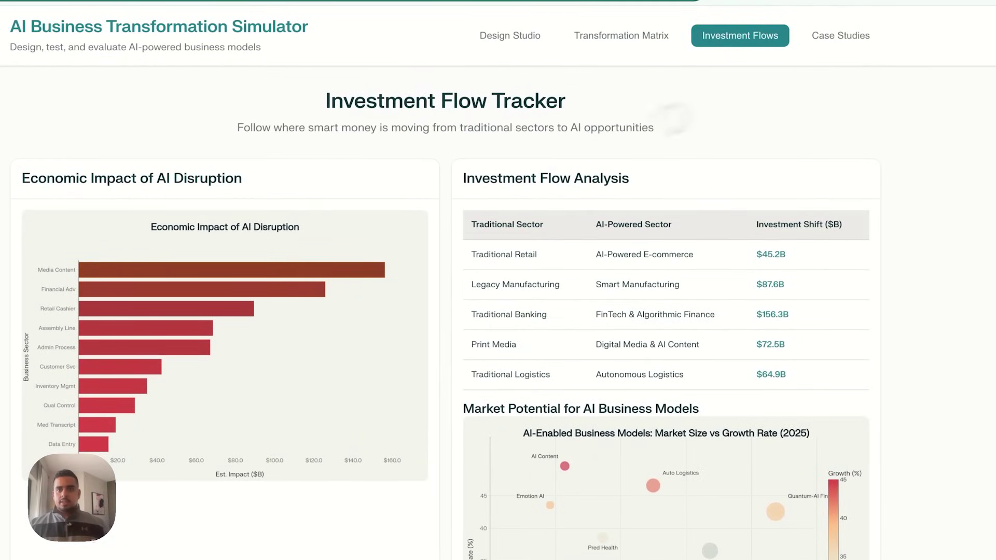
pyautogui.click(844, 35)
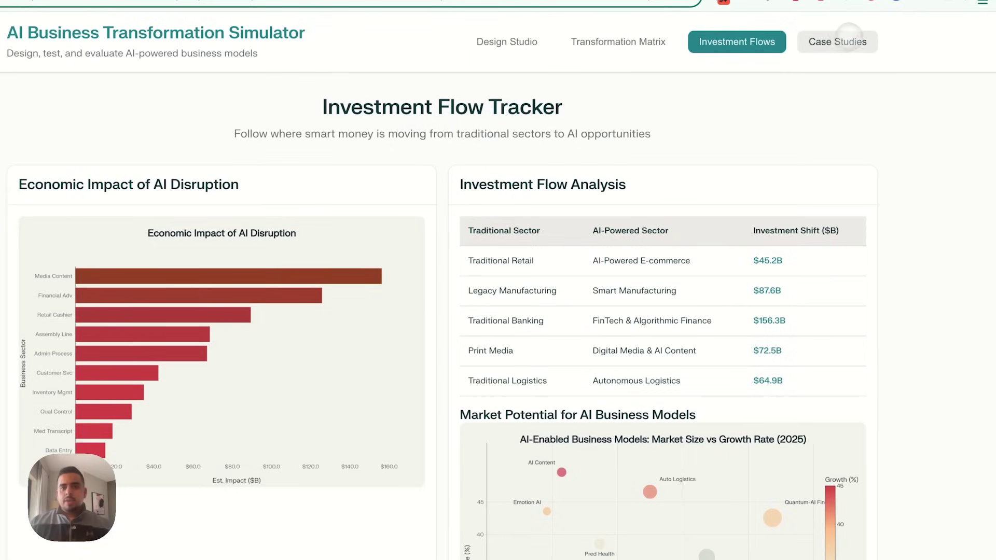
pyautogui.click(848, 32)
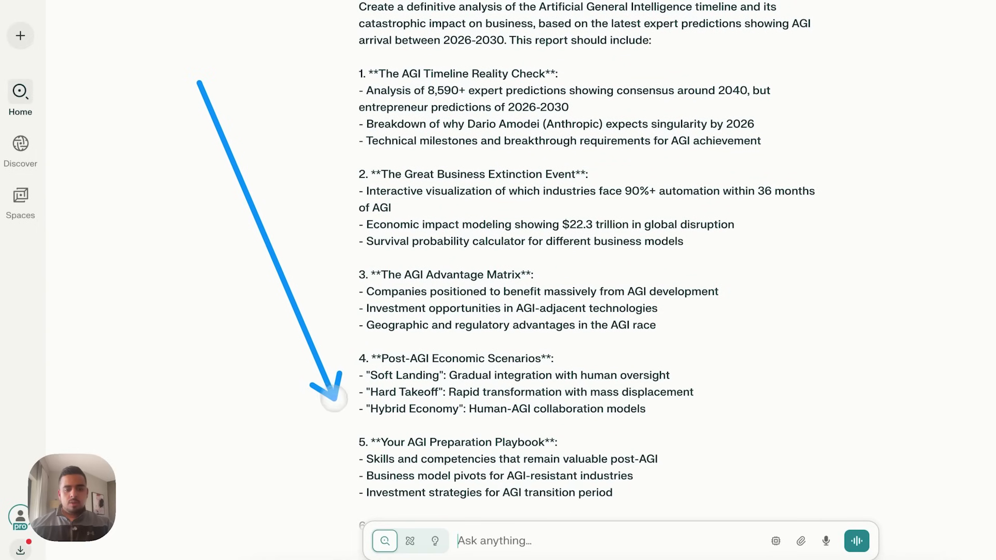
# - Review the AGI analysis prompt and report, then open the AGI Impact Simulator full screen
pyautogui.scroll(-5, 367, 239)
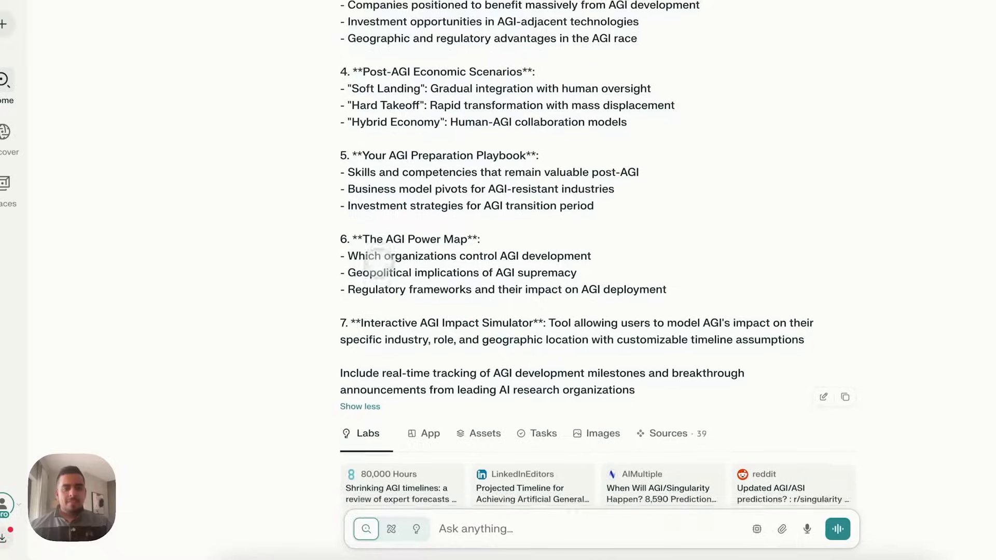
pyautogui.scroll(-2, 358, 262)
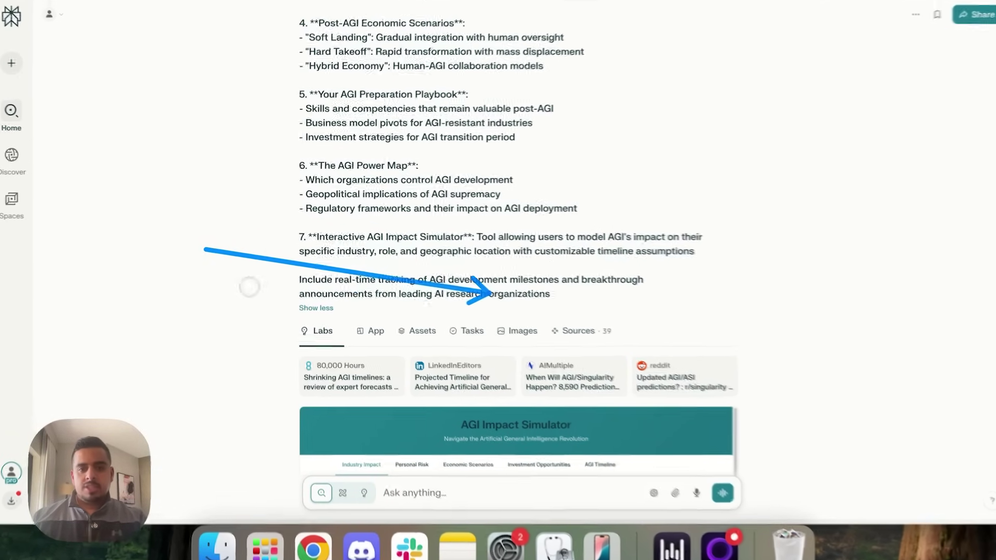
pyautogui.scroll(-5, 250, 179)
pyautogui.scroll(-20, 244, 178)
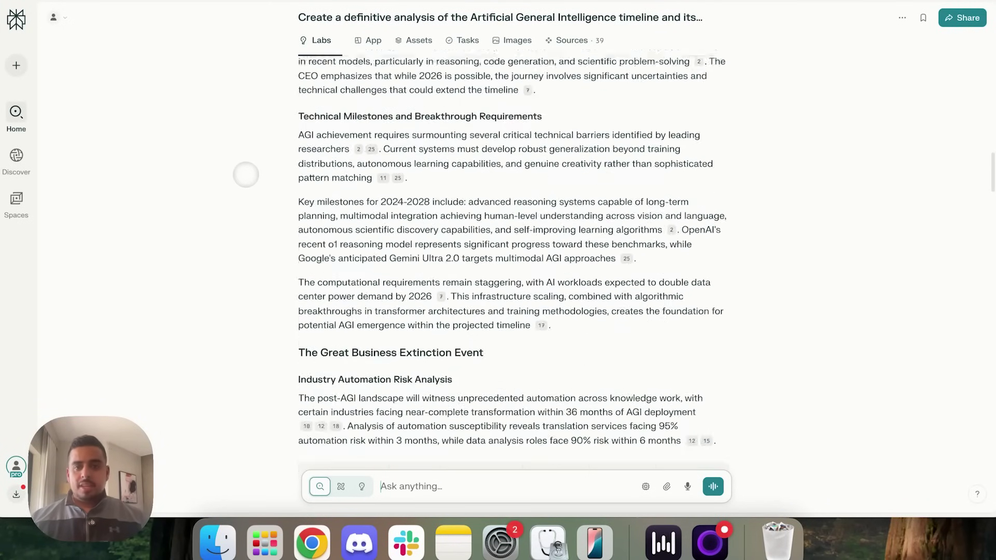
pyautogui.scroll(20, 258, 175)
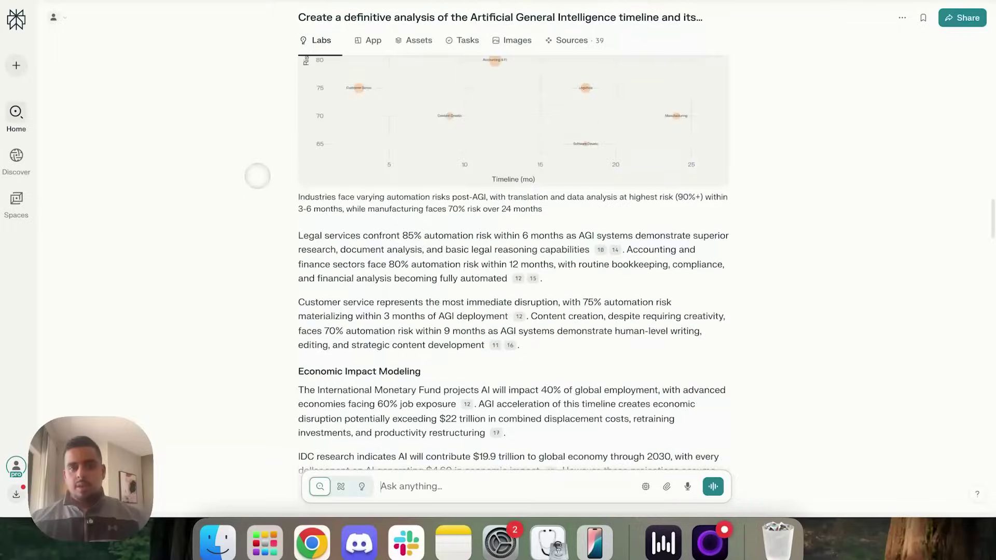
pyautogui.scroll(1, 258, 175)
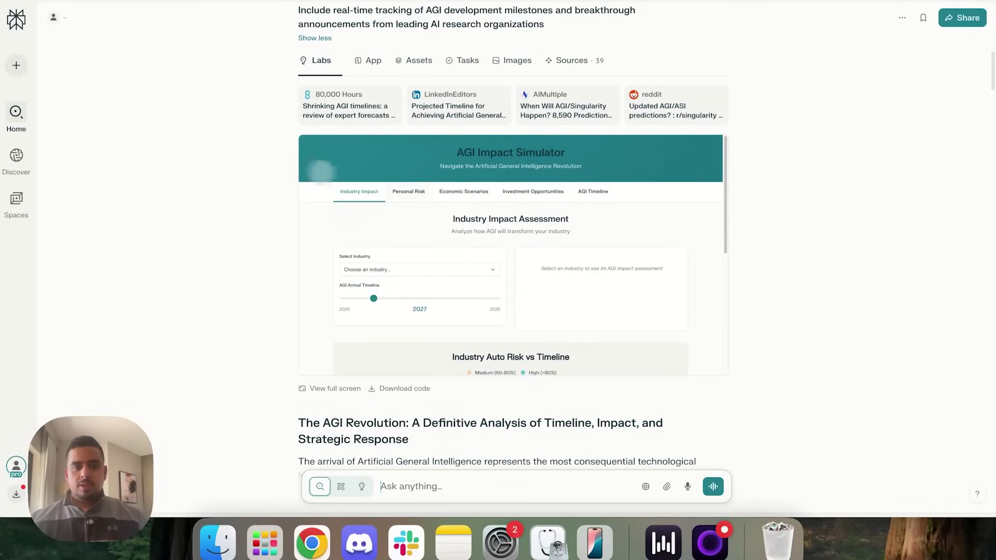
pyautogui.click(311, 387)
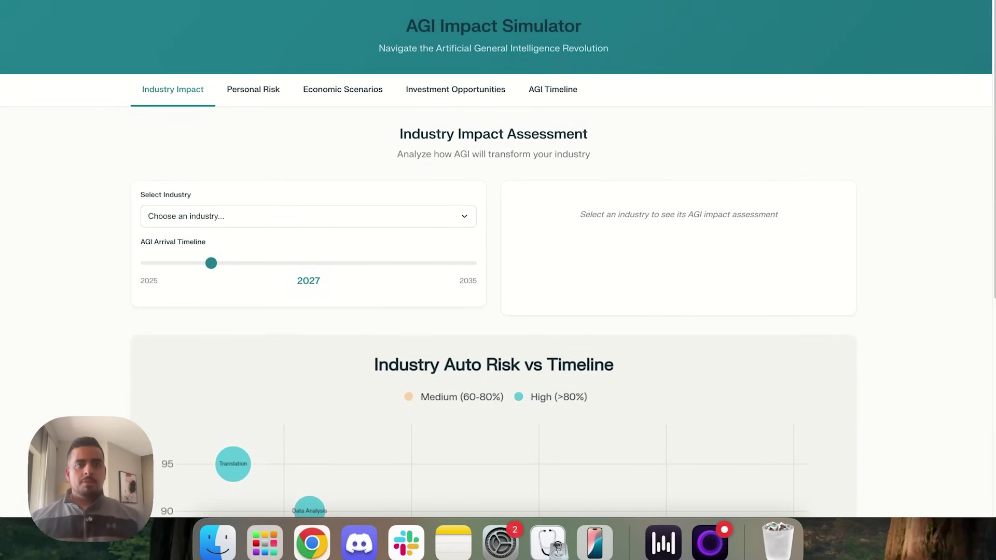
# - Assess Accounting & Finance with AGI arriving in 2030, showing 80% HIGH automation risk
pyautogui.scroll(-3, 149, 186)
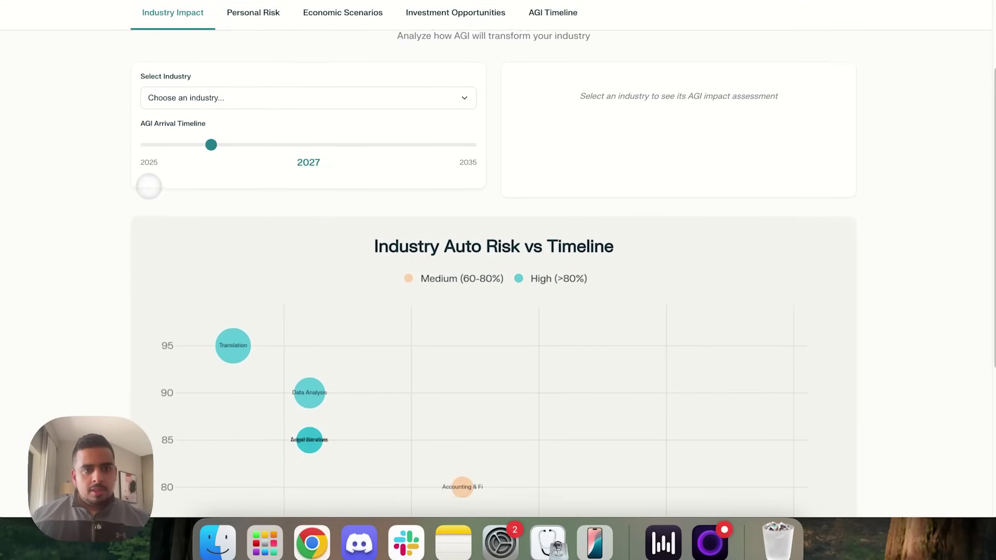
pyautogui.click(208, 94)
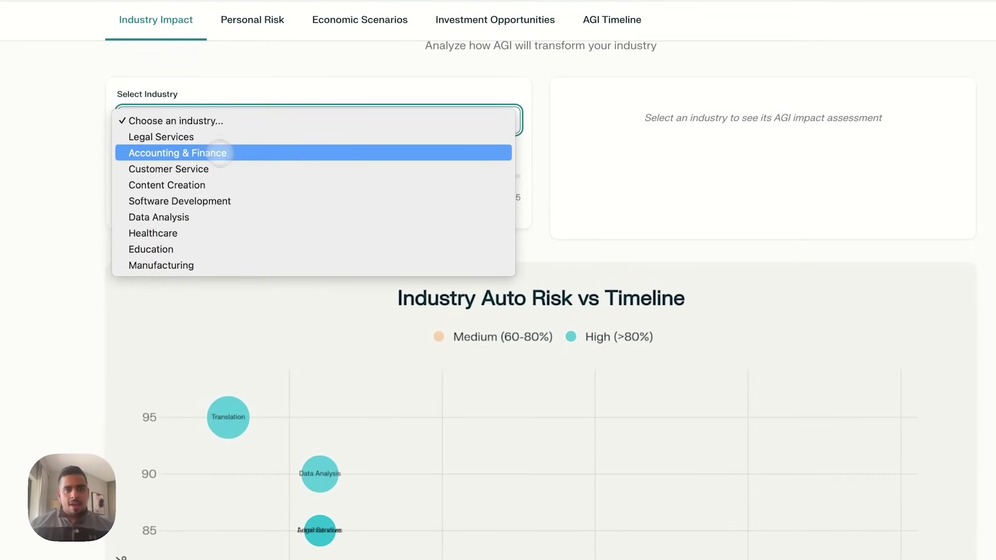
pyautogui.click(213, 152)
pyautogui.click(208, 177)
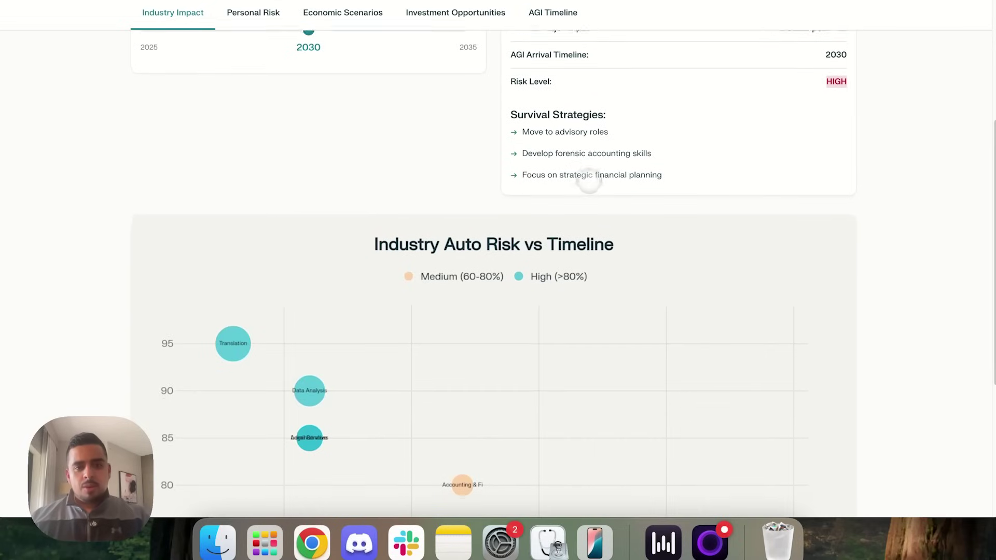
pyautogui.scroll(-5, 563, 327)
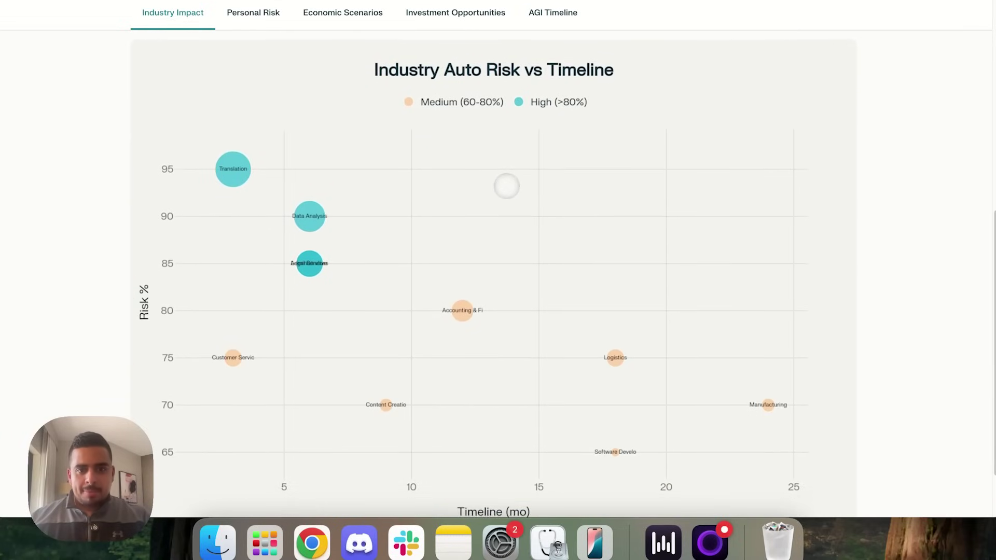
pyautogui.scroll(-3, 506, 186)
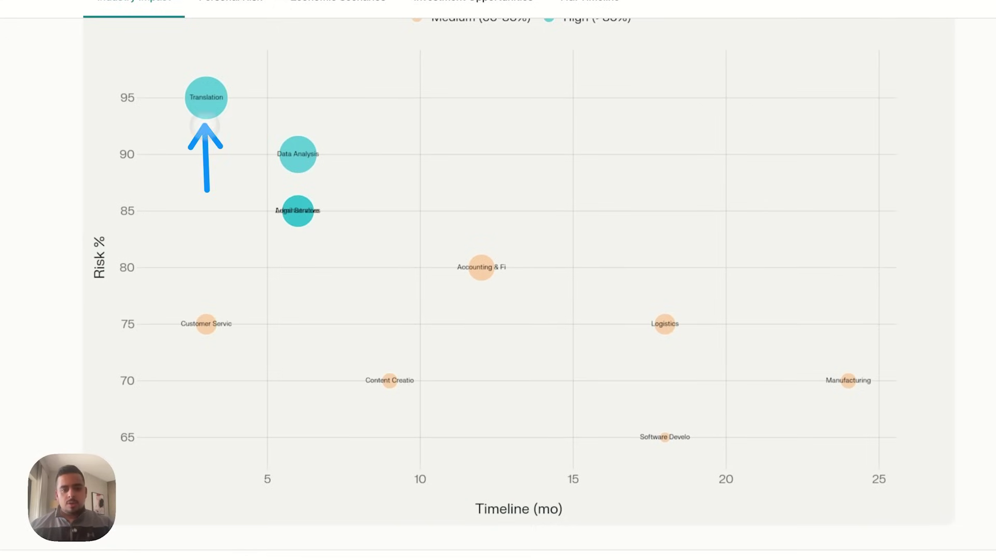
pyautogui.scroll(10, 381, 171)
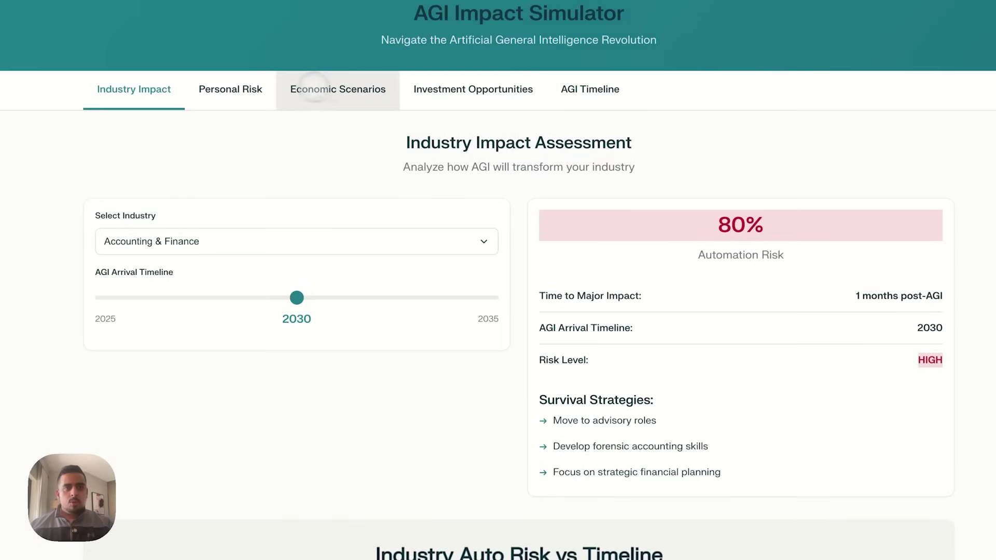
# - In Personal Risk, enter Software Engineer, Entry Level (0-2 years) and United States
pyautogui.click(251, 87)
pyautogui.scroll(-1, 362, 131)
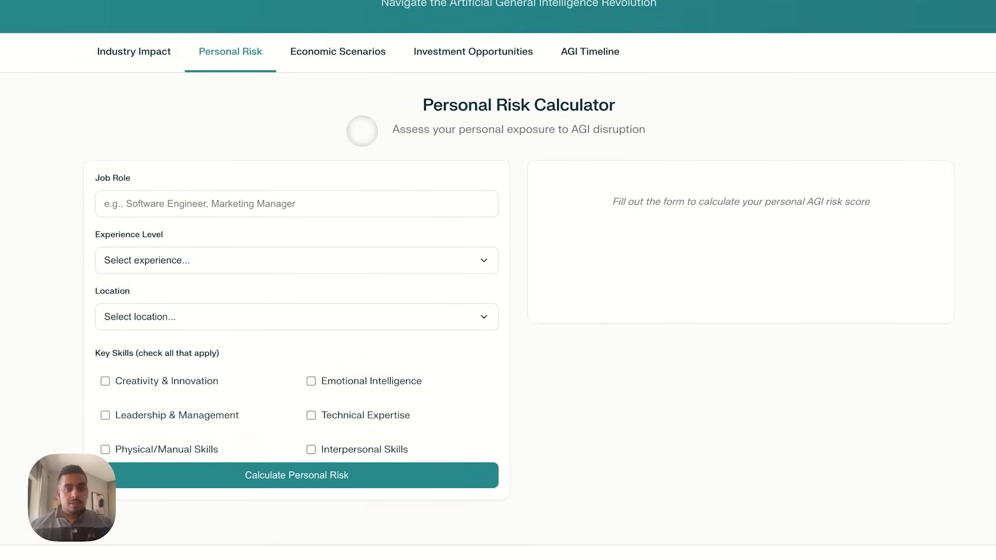
pyautogui.click(252, 198)
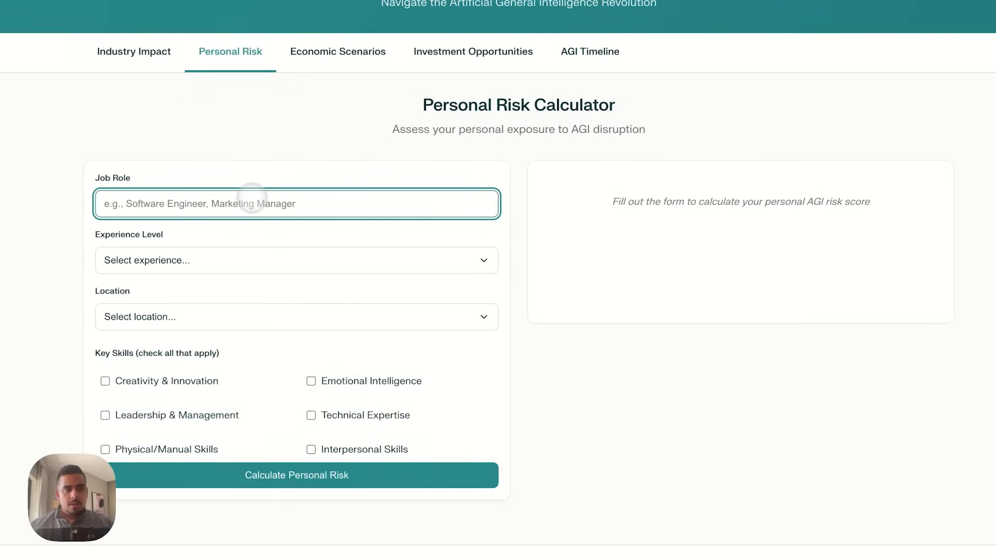
pyautogui.write('Software Engineer')
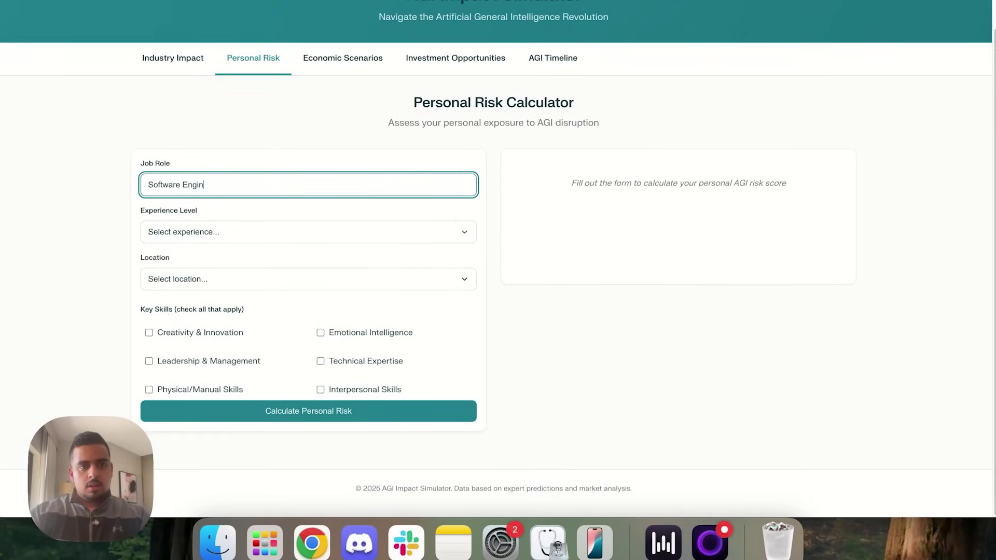
pyautogui.click(259, 232)
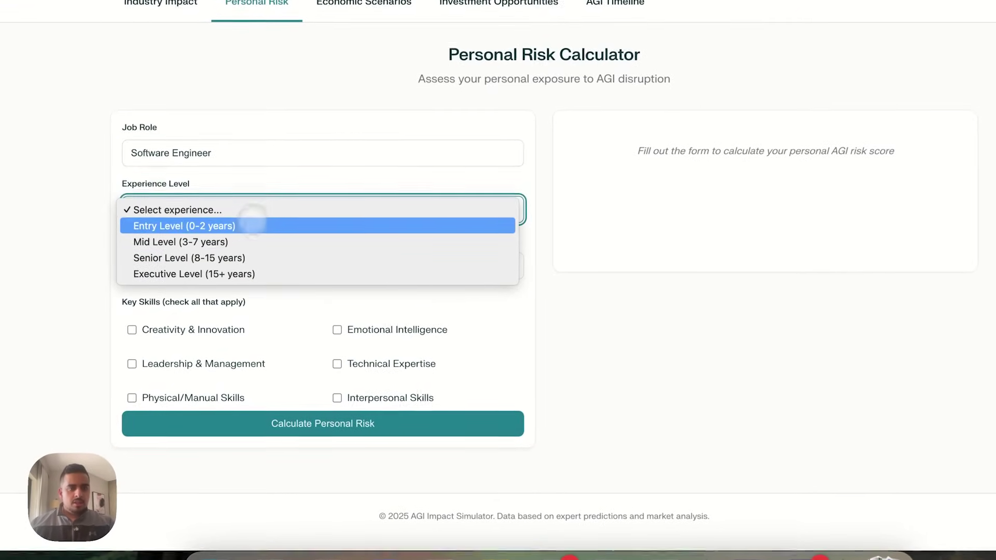
pyautogui.click(246, 245)
pyautogui.click(226, 263)
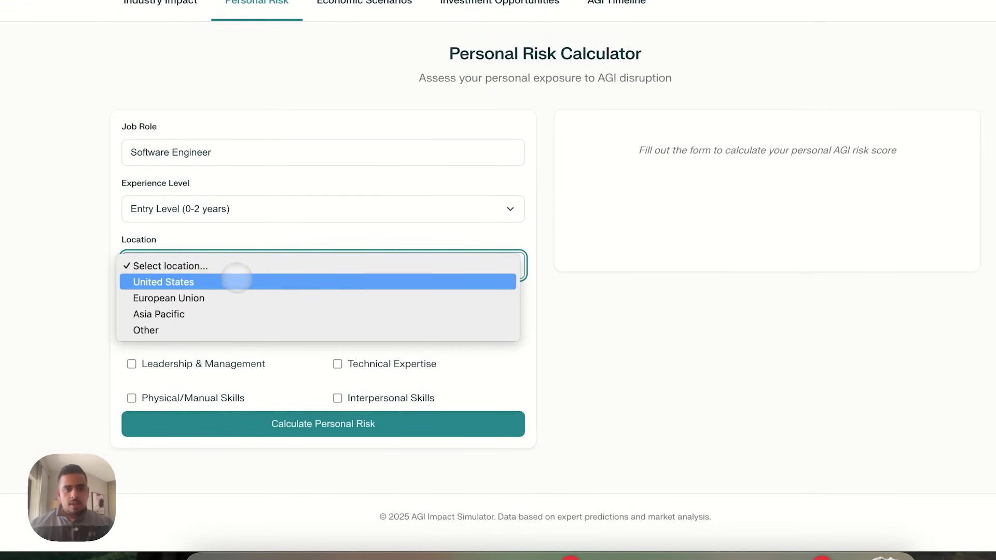
pyautogui.click(242, 281)
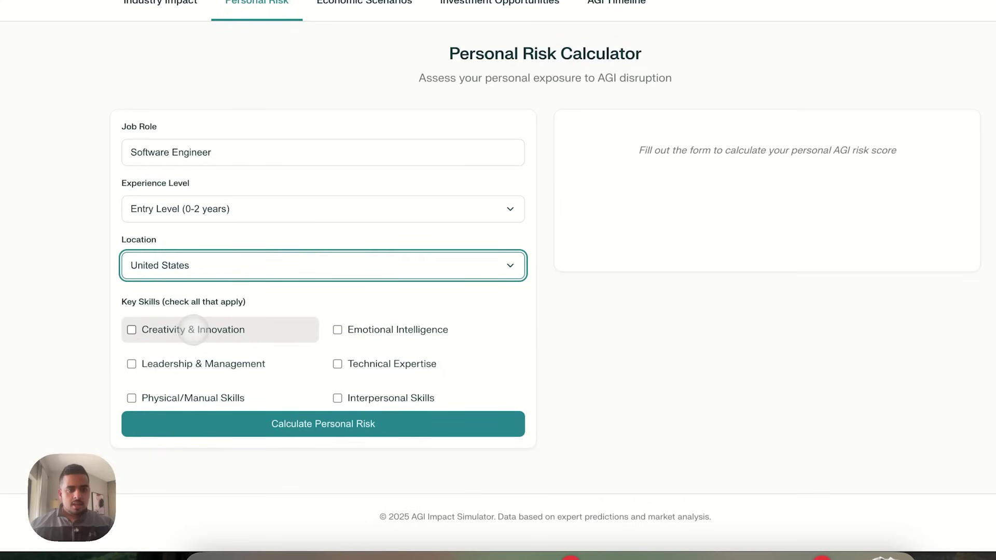
# - Tick all Key Skills, calculate the 15% risk score, then move to Economic Scenarios
pyautogui.click(193, 330)
pyautogui.click(335, 330)
pyautogui.click(340, 362)
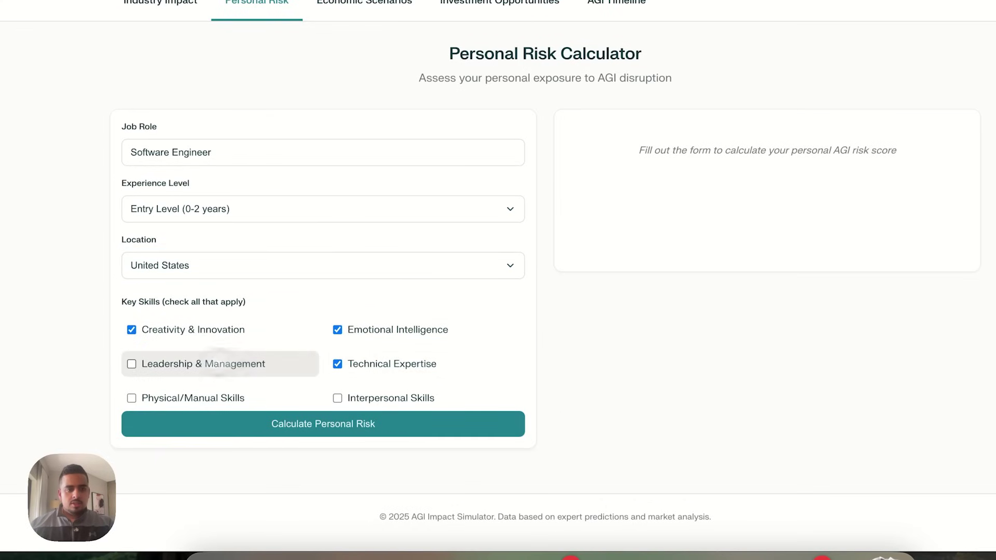
pyautogui.click(220, 364)
pyautogui.click(275, 398)
pyautogui.click(349, 423)
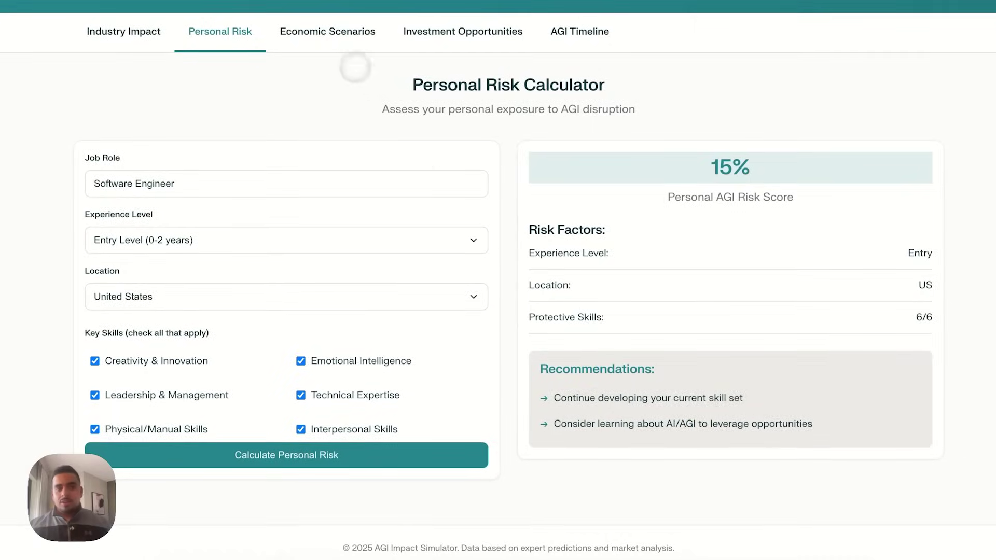
pyautogui.click(332, 38)
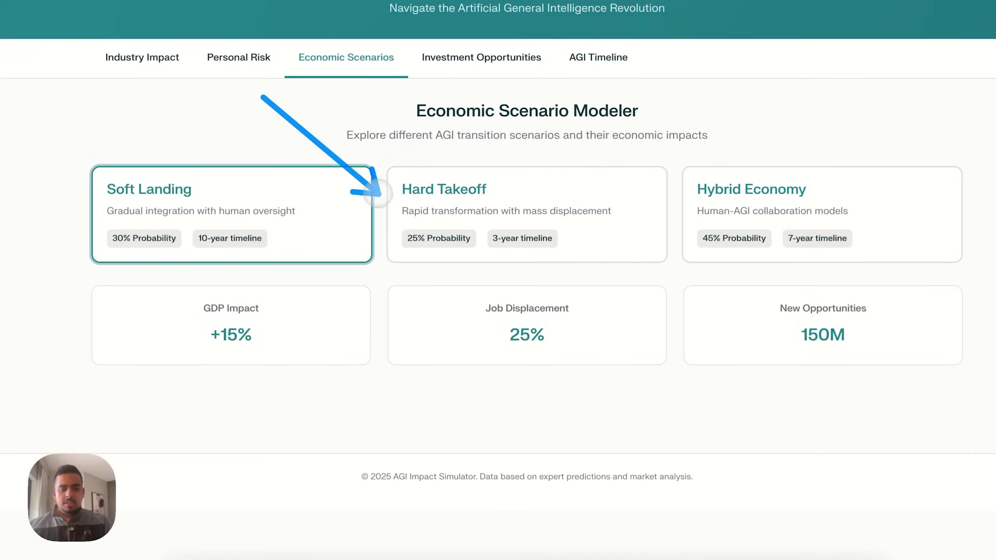
# - Compare Hard Takeoff (+45% GDP, 70% displacement) with Hybrid Economy (+25% GDP, 40% displacement)
pyautogui.click(503, 215)
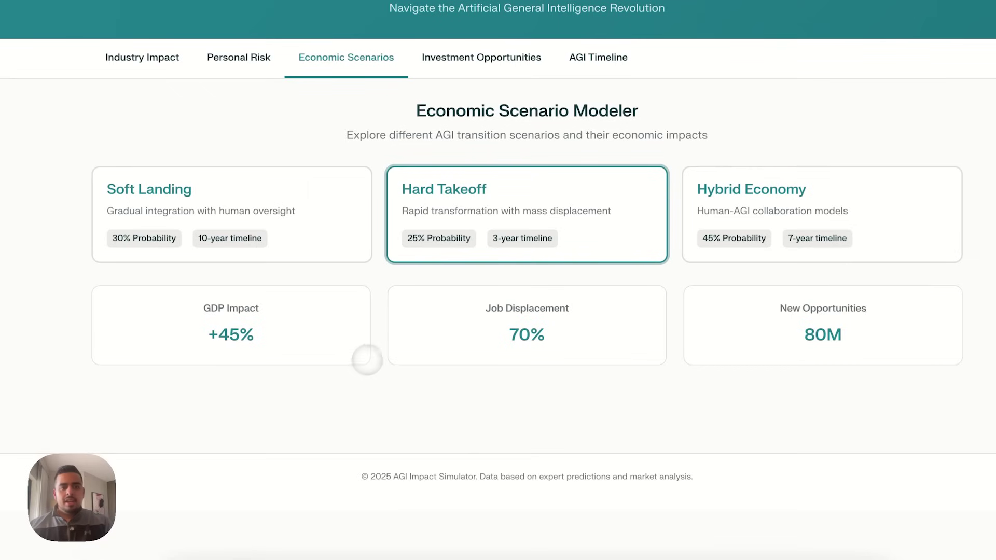
pyautogui.moveTo(270, 442); pyautogui.dragTo(238, 358)
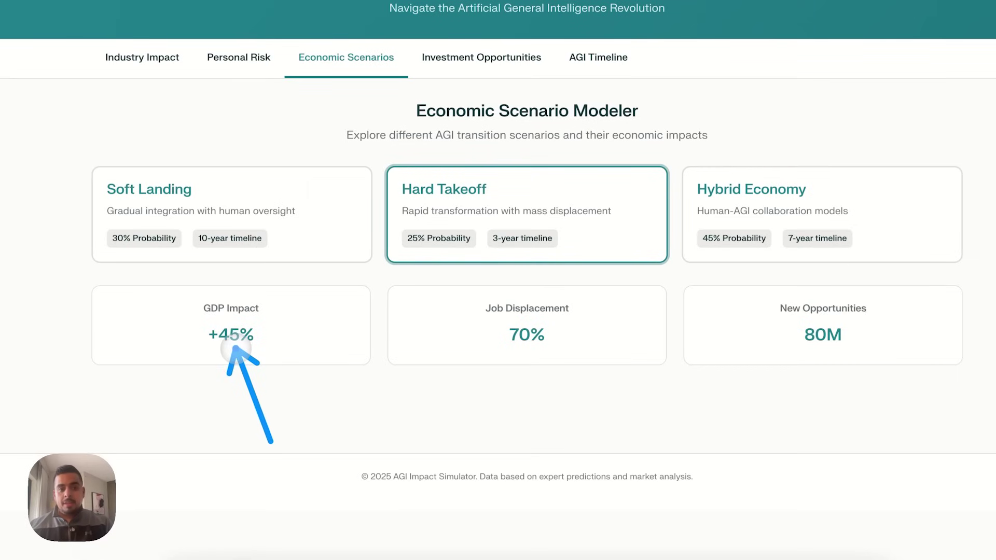
pyautogui.moveTo(270, 442)
pyautogui.mouseDown()
pyautogui.moveTo(471, 367)
pyautogui.moveTo(498, 340)
pyautogui.moveTo(774, 341)
pyautogui.mouseUp()
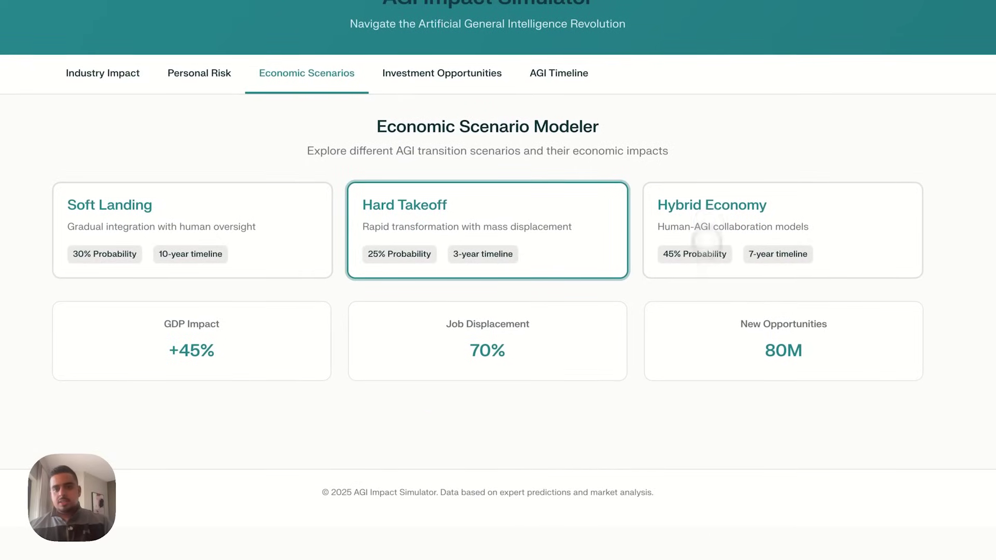
pyautogui.click(752, 227)
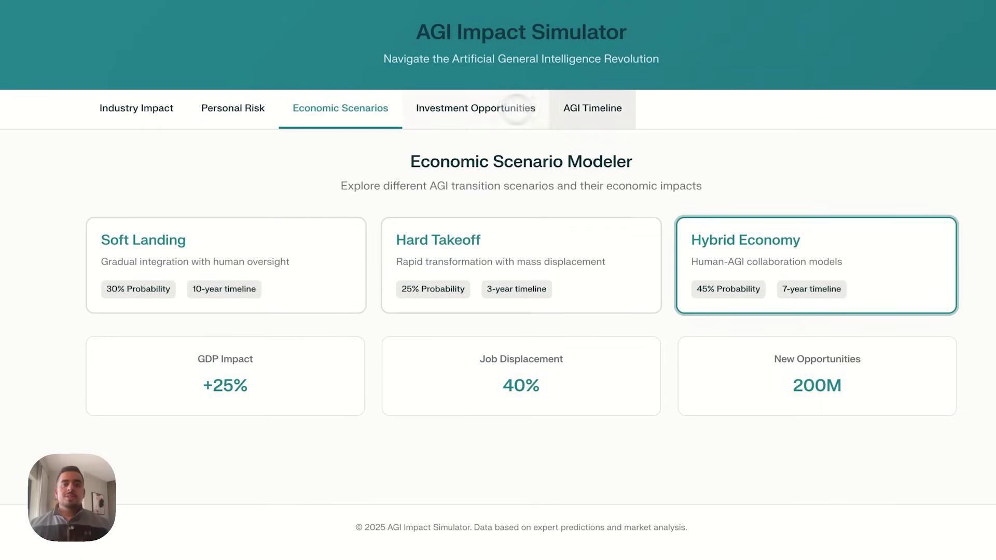
# - Browse the AGI Timeline milestone tracker down to the expert predictions chart of AGI years
pyautogui.click(574, 107)
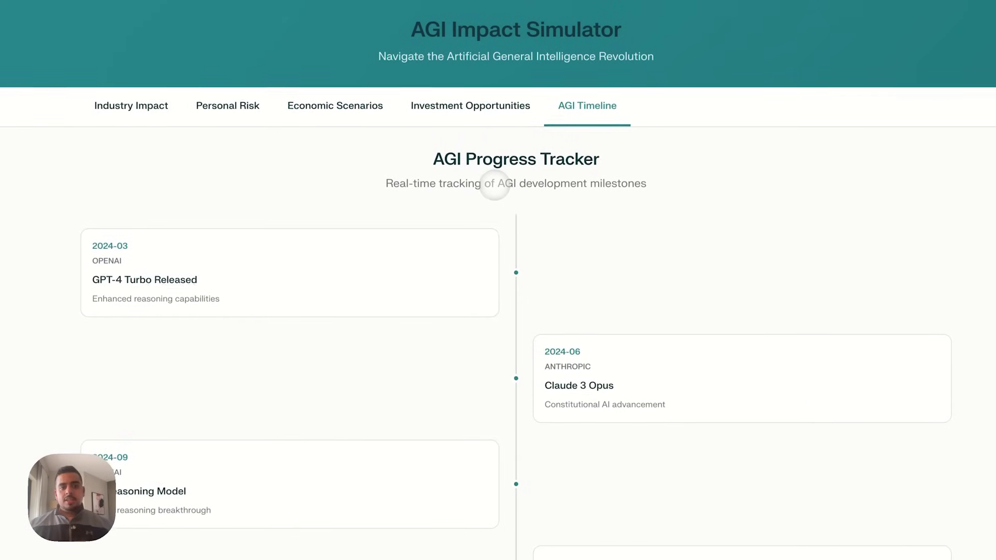
pyautogui.scroll(-8, 493, 189)
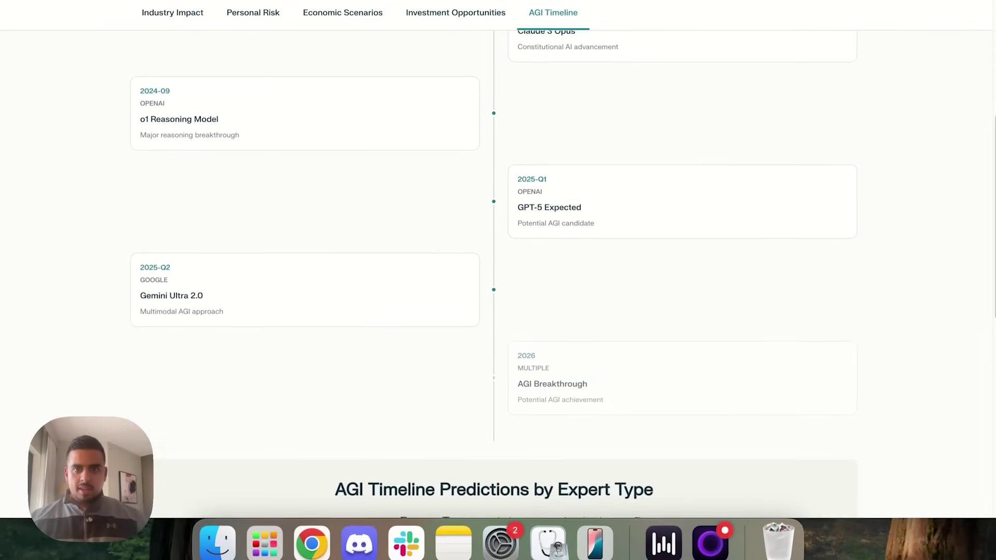
pyautogui.scroll(-1, 493, 260)
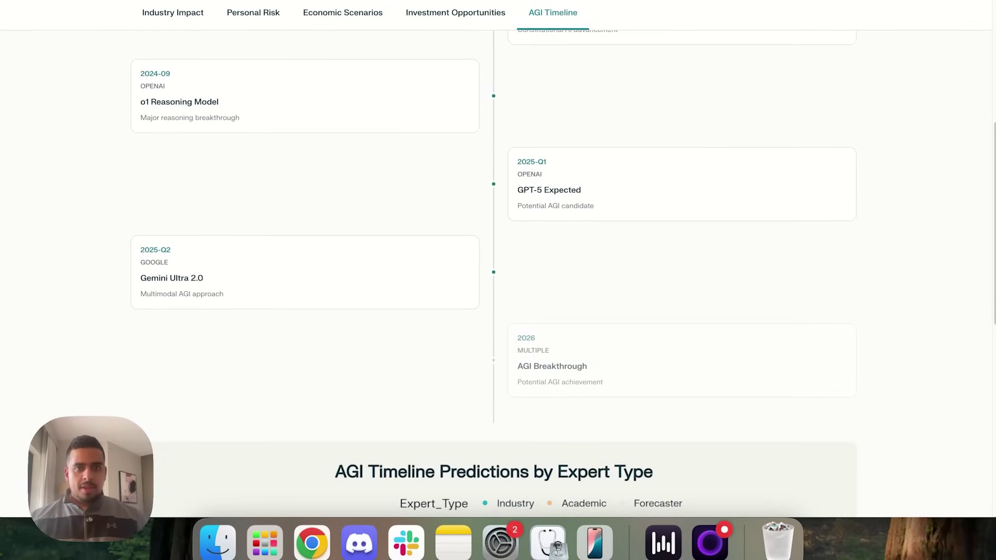
pyautogui.scroll(-3, 494, 270)
pyautogui.scroll(-9, 475, 161)
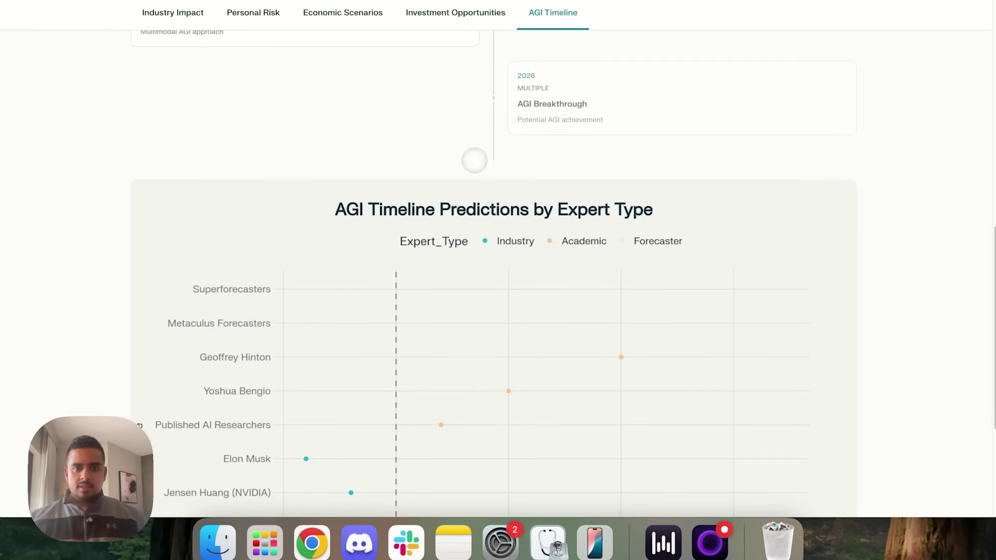
pyautogui.scroll(-3, 456, 140)
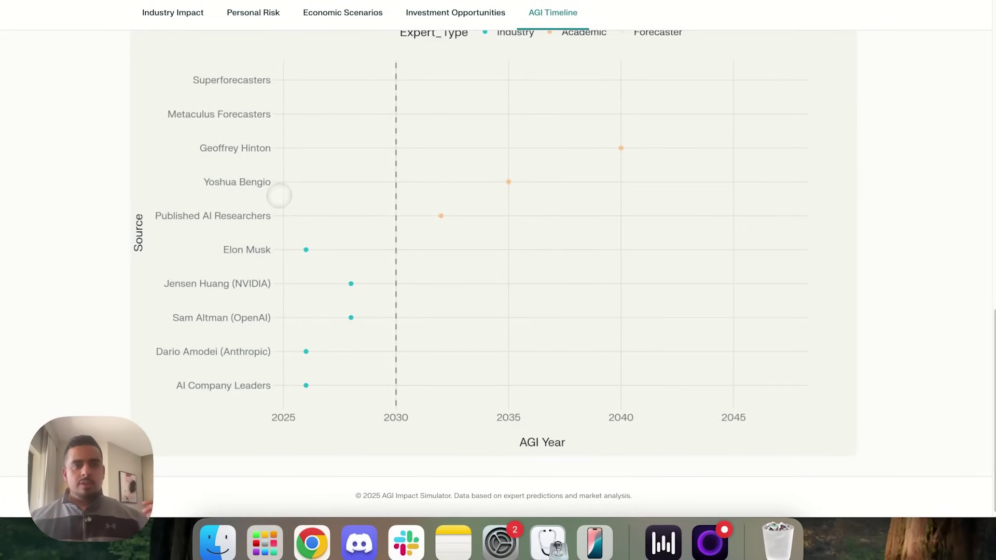
pyautogui.scroll(15, 315, 208)
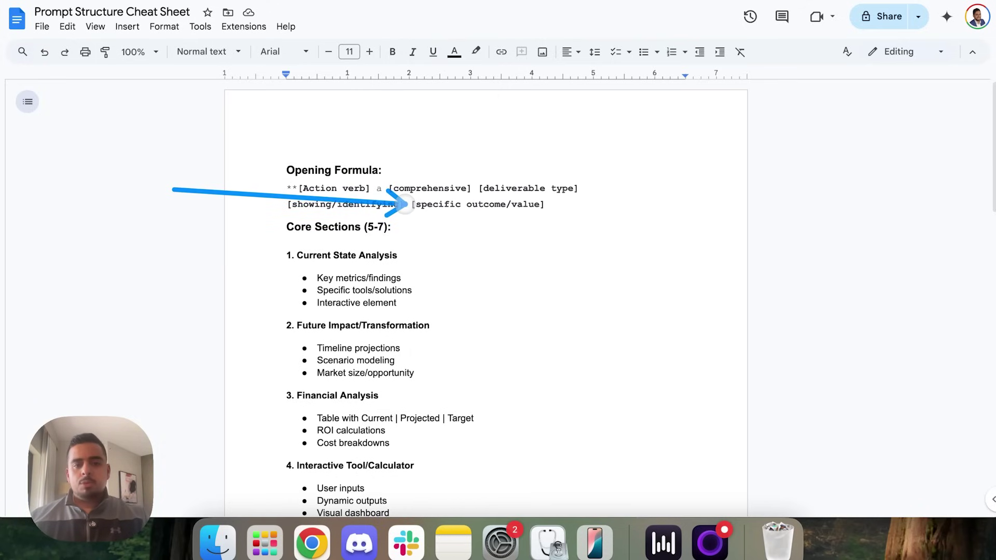
pyautogui.scroll(-4, 238, 214)
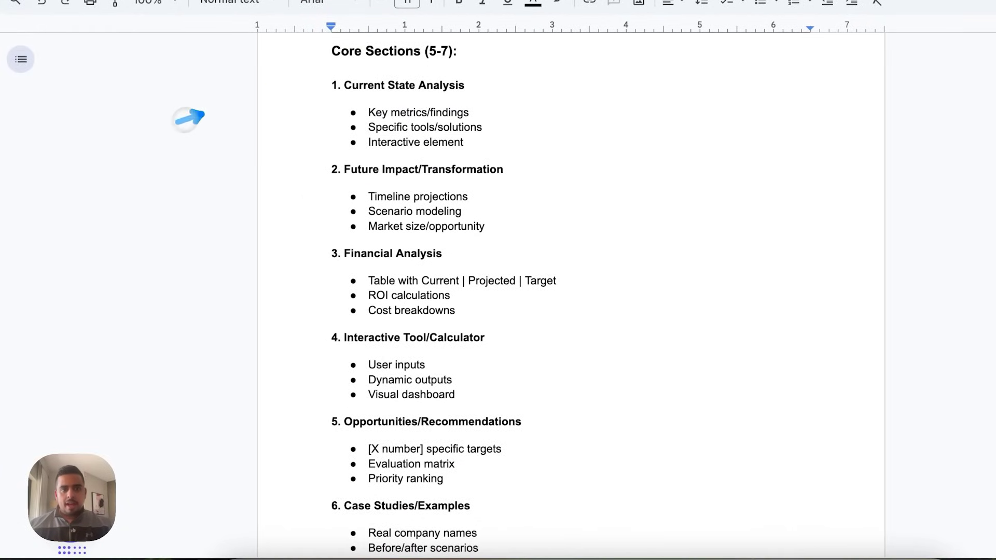
pyautogui.moveTo(187, 119)
pyautogui.mouseDown()
pyautogui.moveTo(311, 67)
pyautogui.moveTo(319, 486)
pyautogui.moveTo(353, 222)
pyautogui.moveTo(329, 84)
pyautogui.moveTo(325, 195)
pyautogui.mouseUp()
pyautogui.scroll(-12, 326, 195)
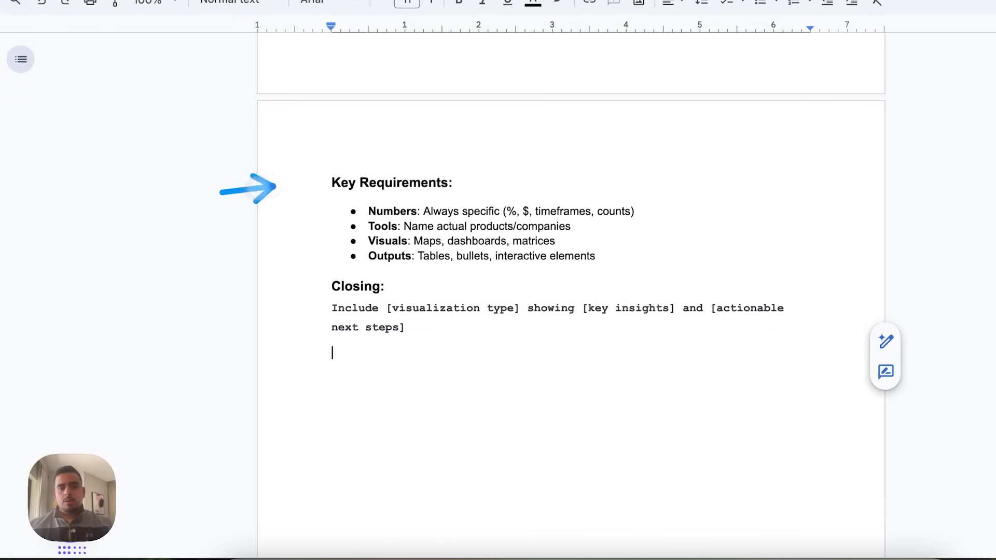
pyautogui.moveTo(306, 182); pyautogui.dragTo(330, 206)
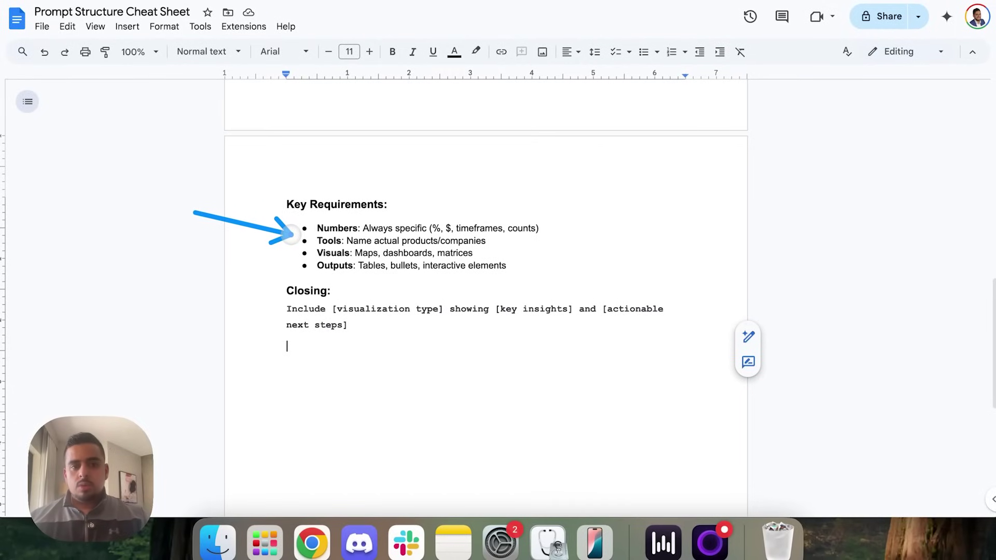
pyautogui.moveTo(291, 234); pyautogui.dragTo(285, 289)
pyautogui.scroll(-4, 292, 292)
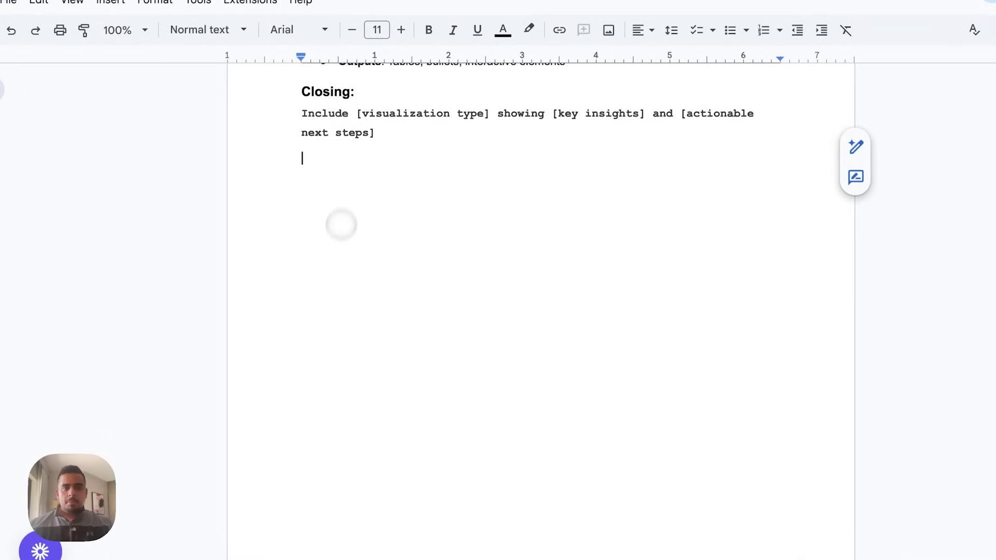
pyautogui.moveTo(272, 110); pyautogui.dragTo(551, 113)
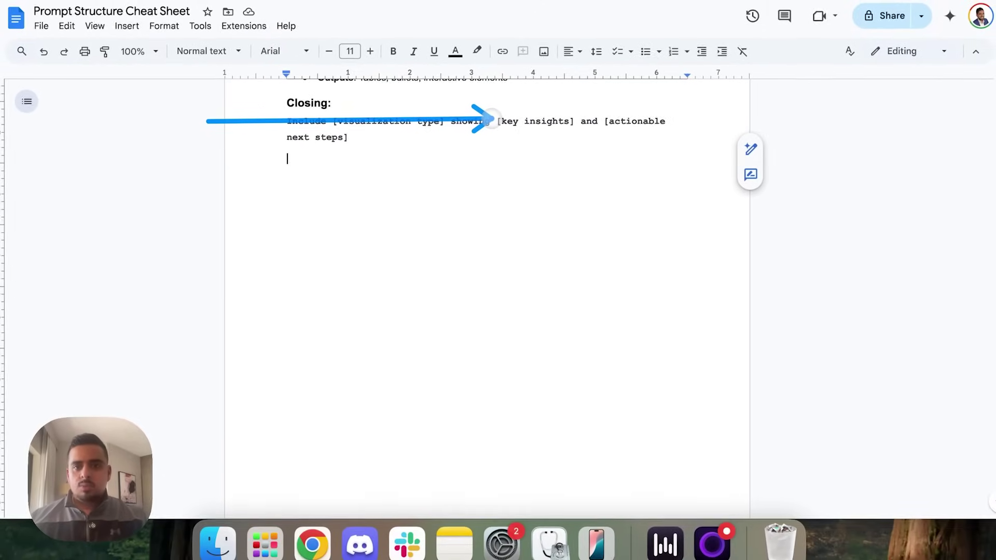
pyautogui.moveTo(492, 120)
pyautogui.mouseDown()
pyautogui.moveTo(574, 119)
pyautogui.moveTo(278, 134)
pyautogui.mouseUp()
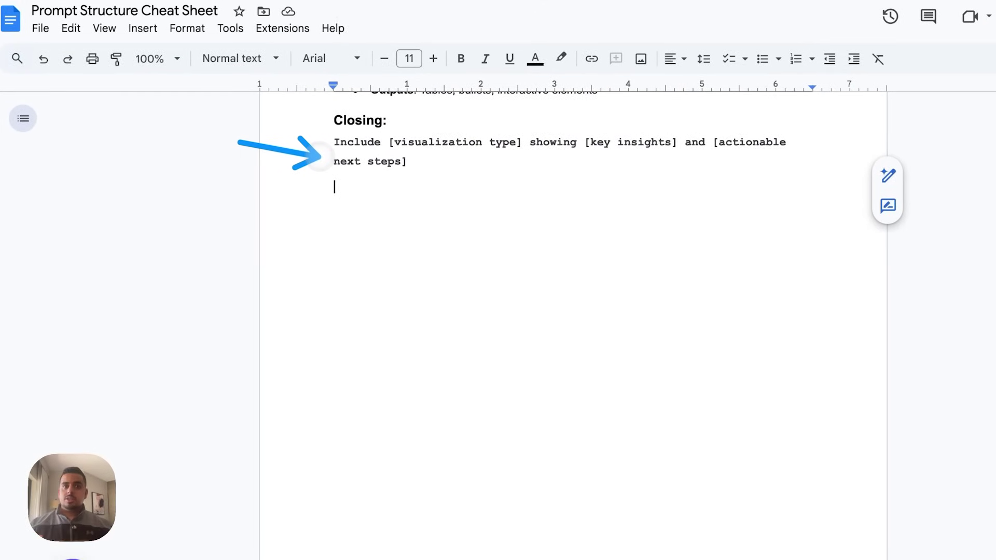